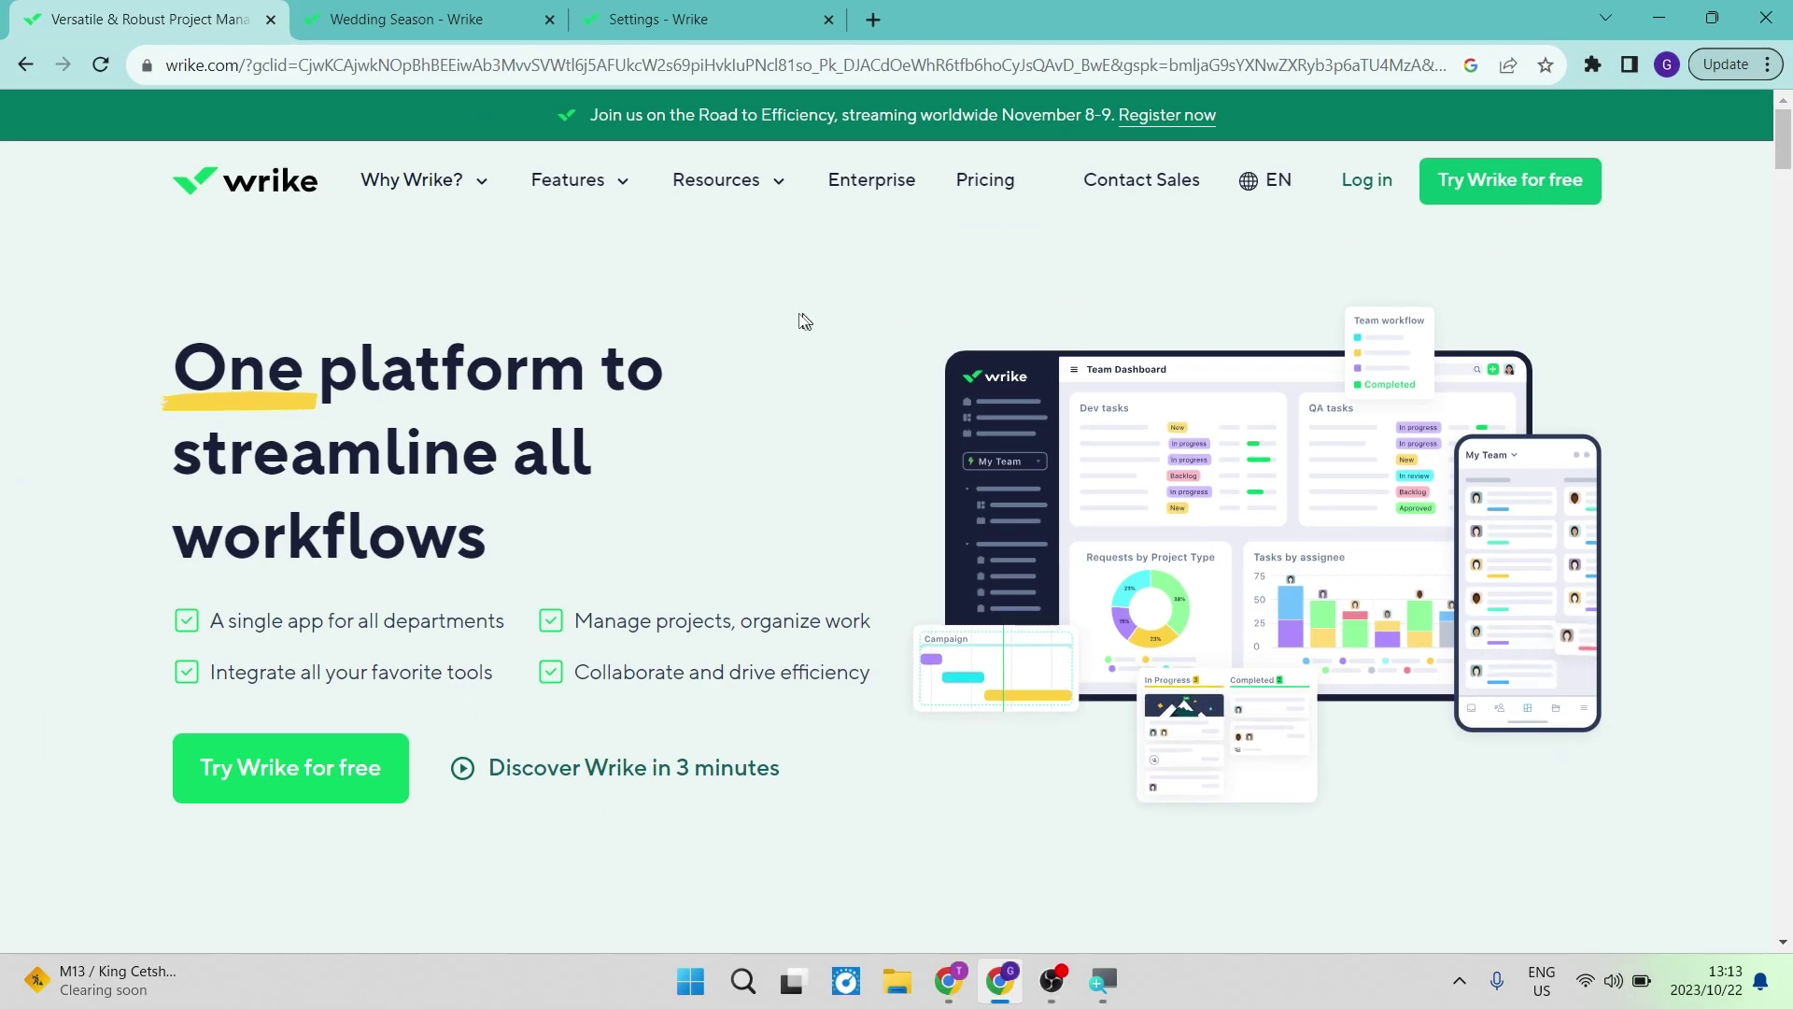
Bring up the Wedding Season board and collapse the getting-started checklist.
click(406, 14)
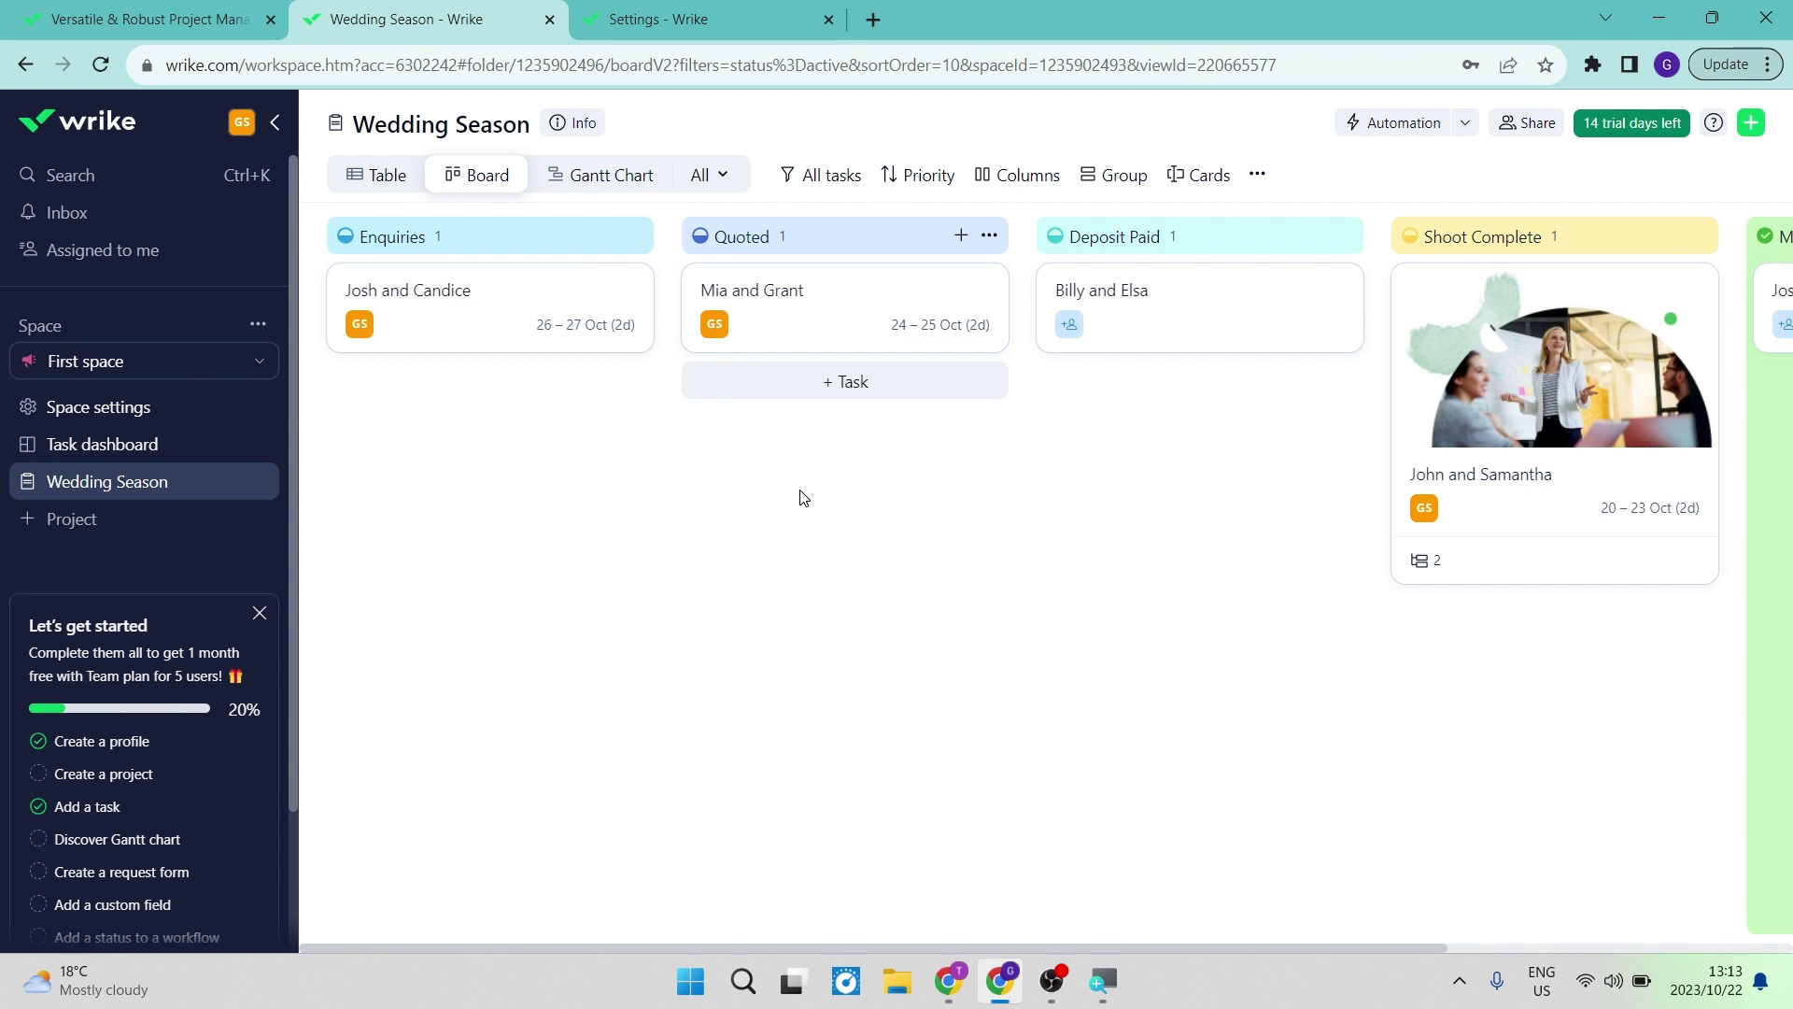
click(140, 19)
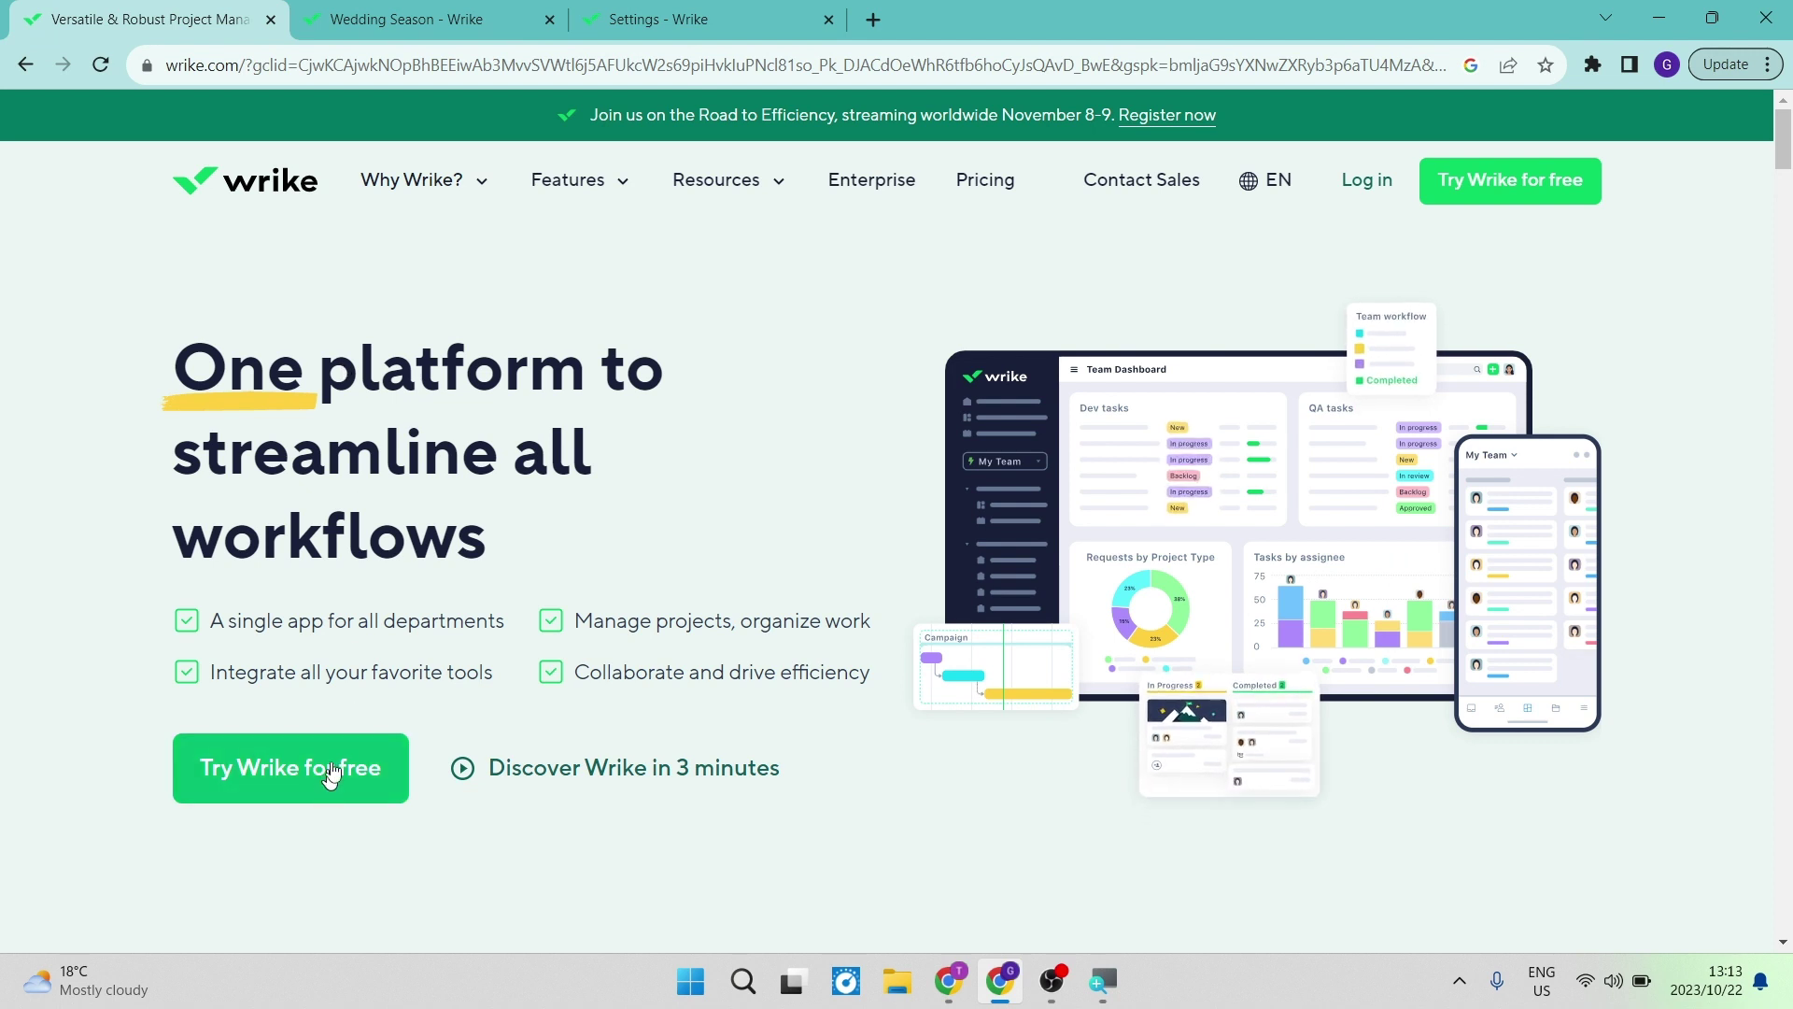
click(467, 20)
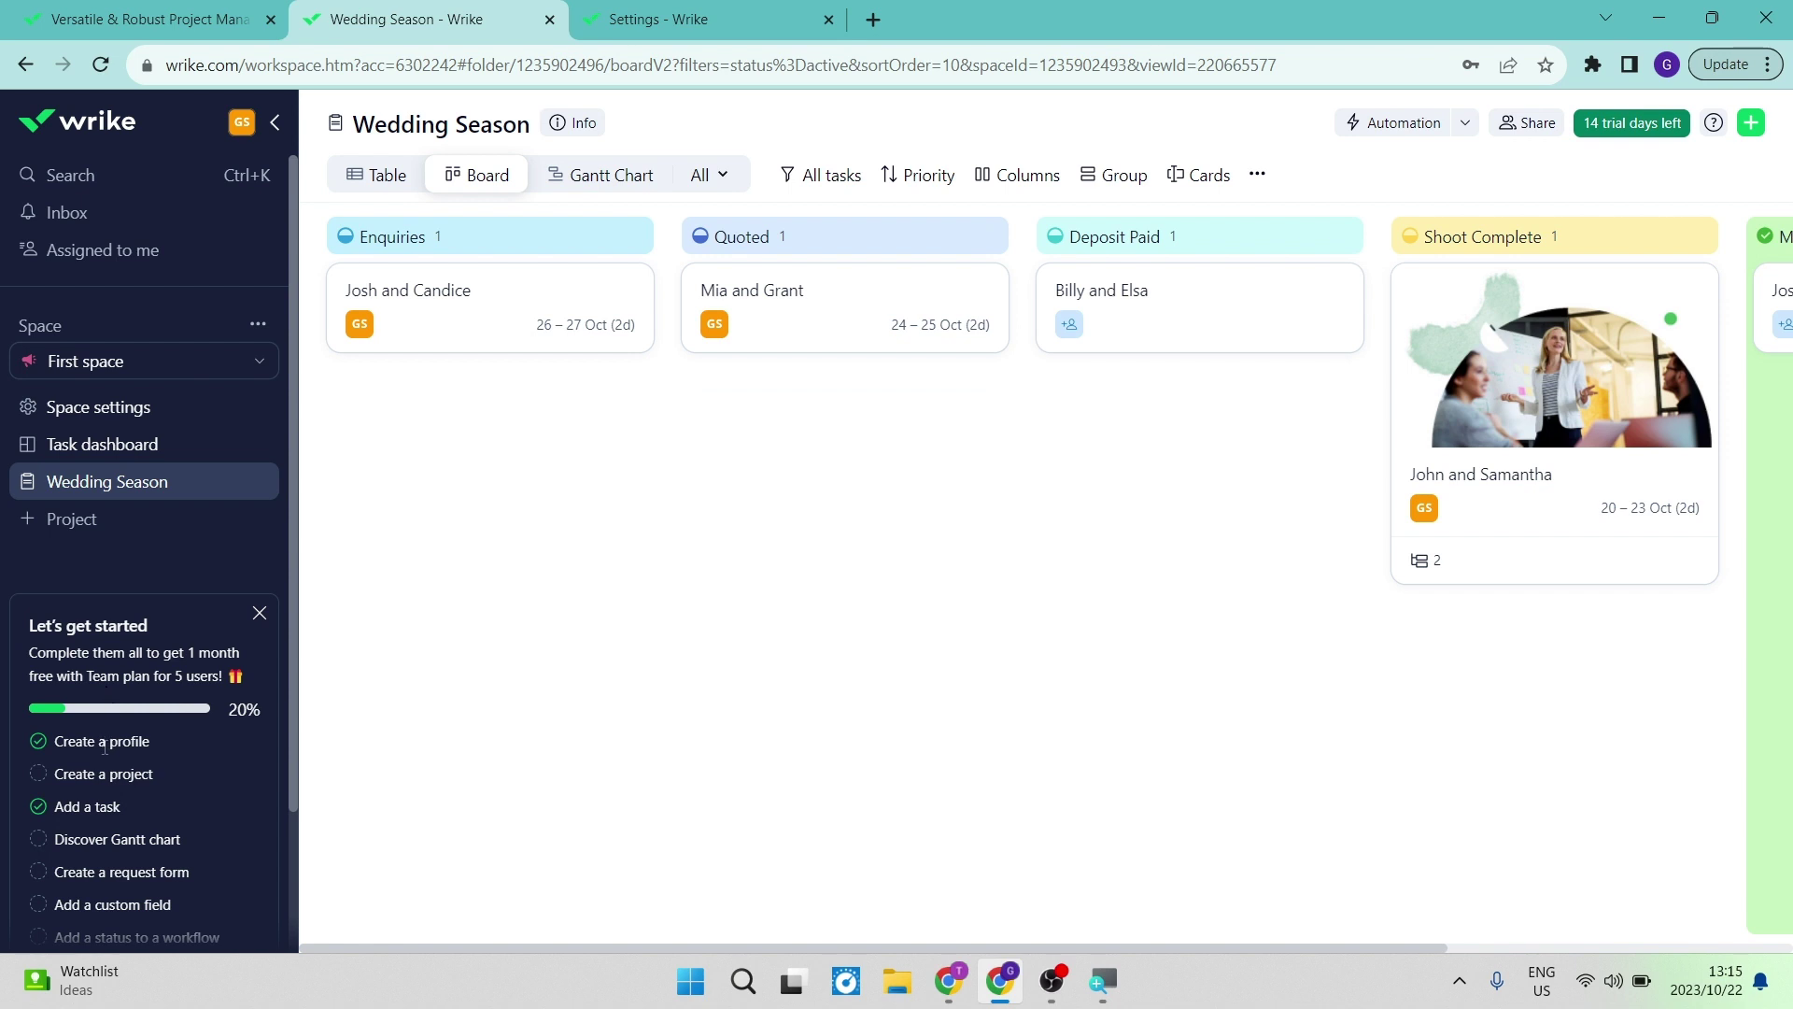
scroll(104, 747, down, 2)
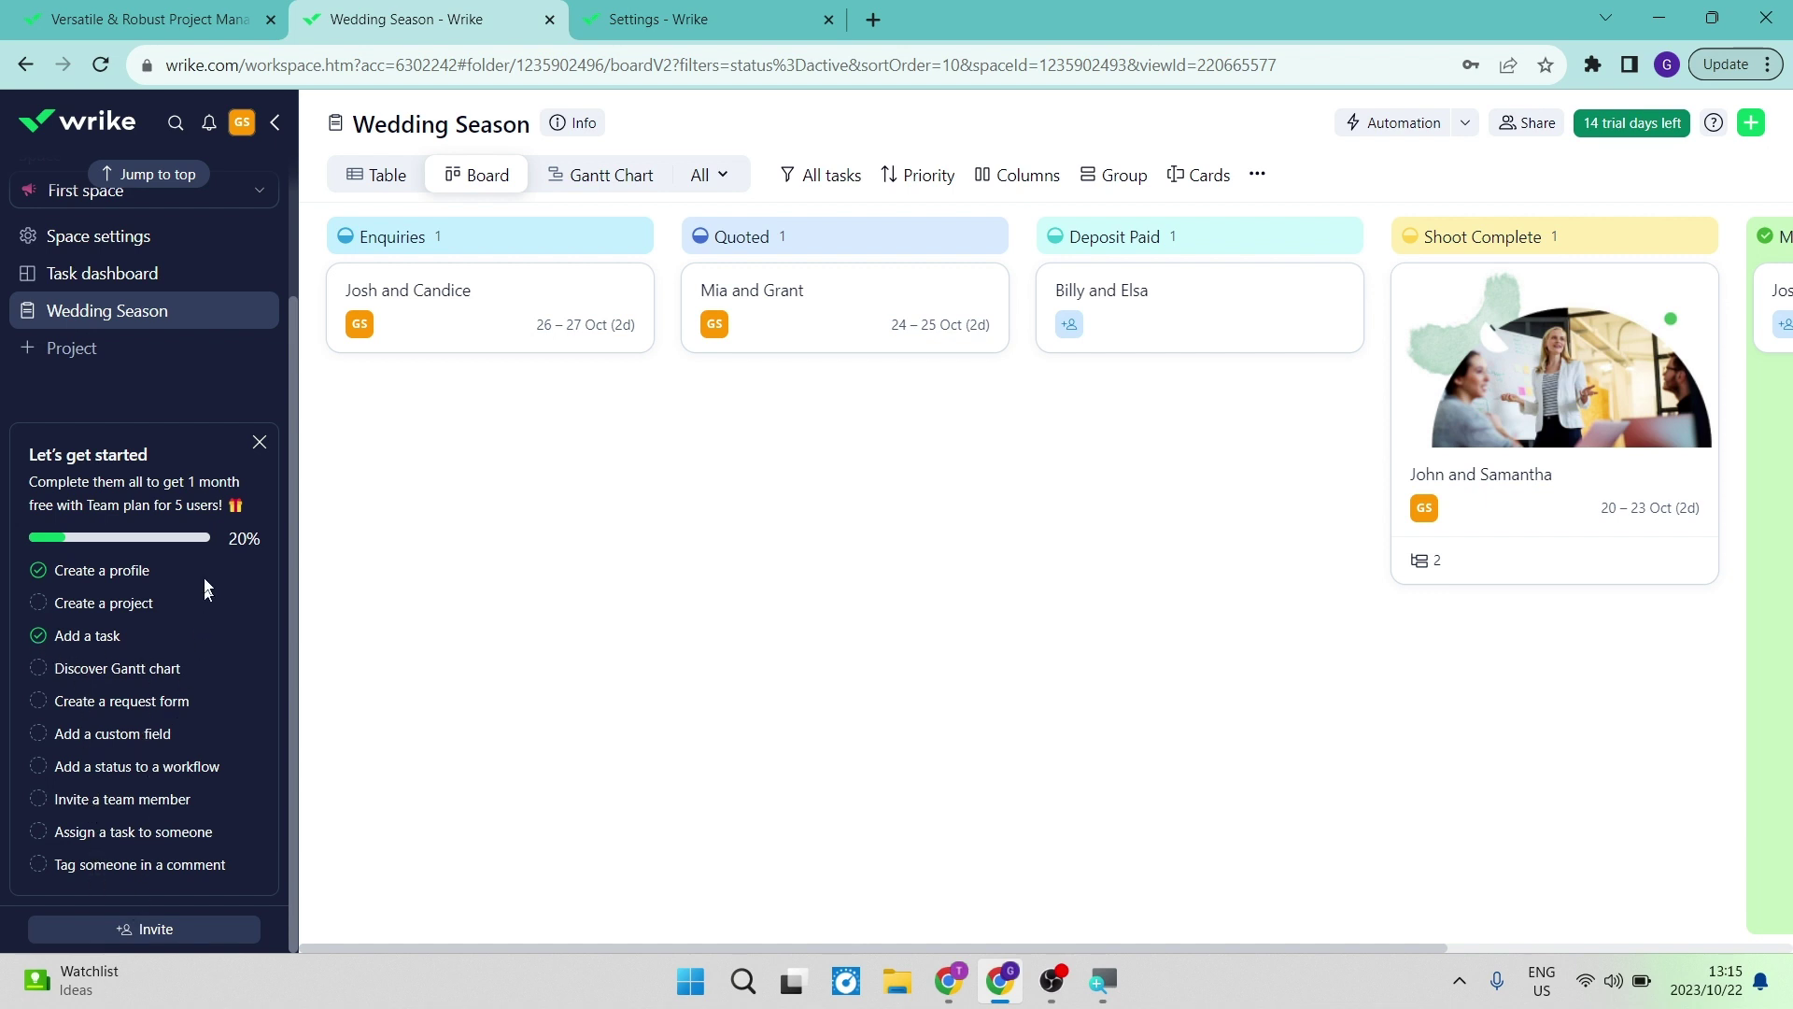
click(258, 443)
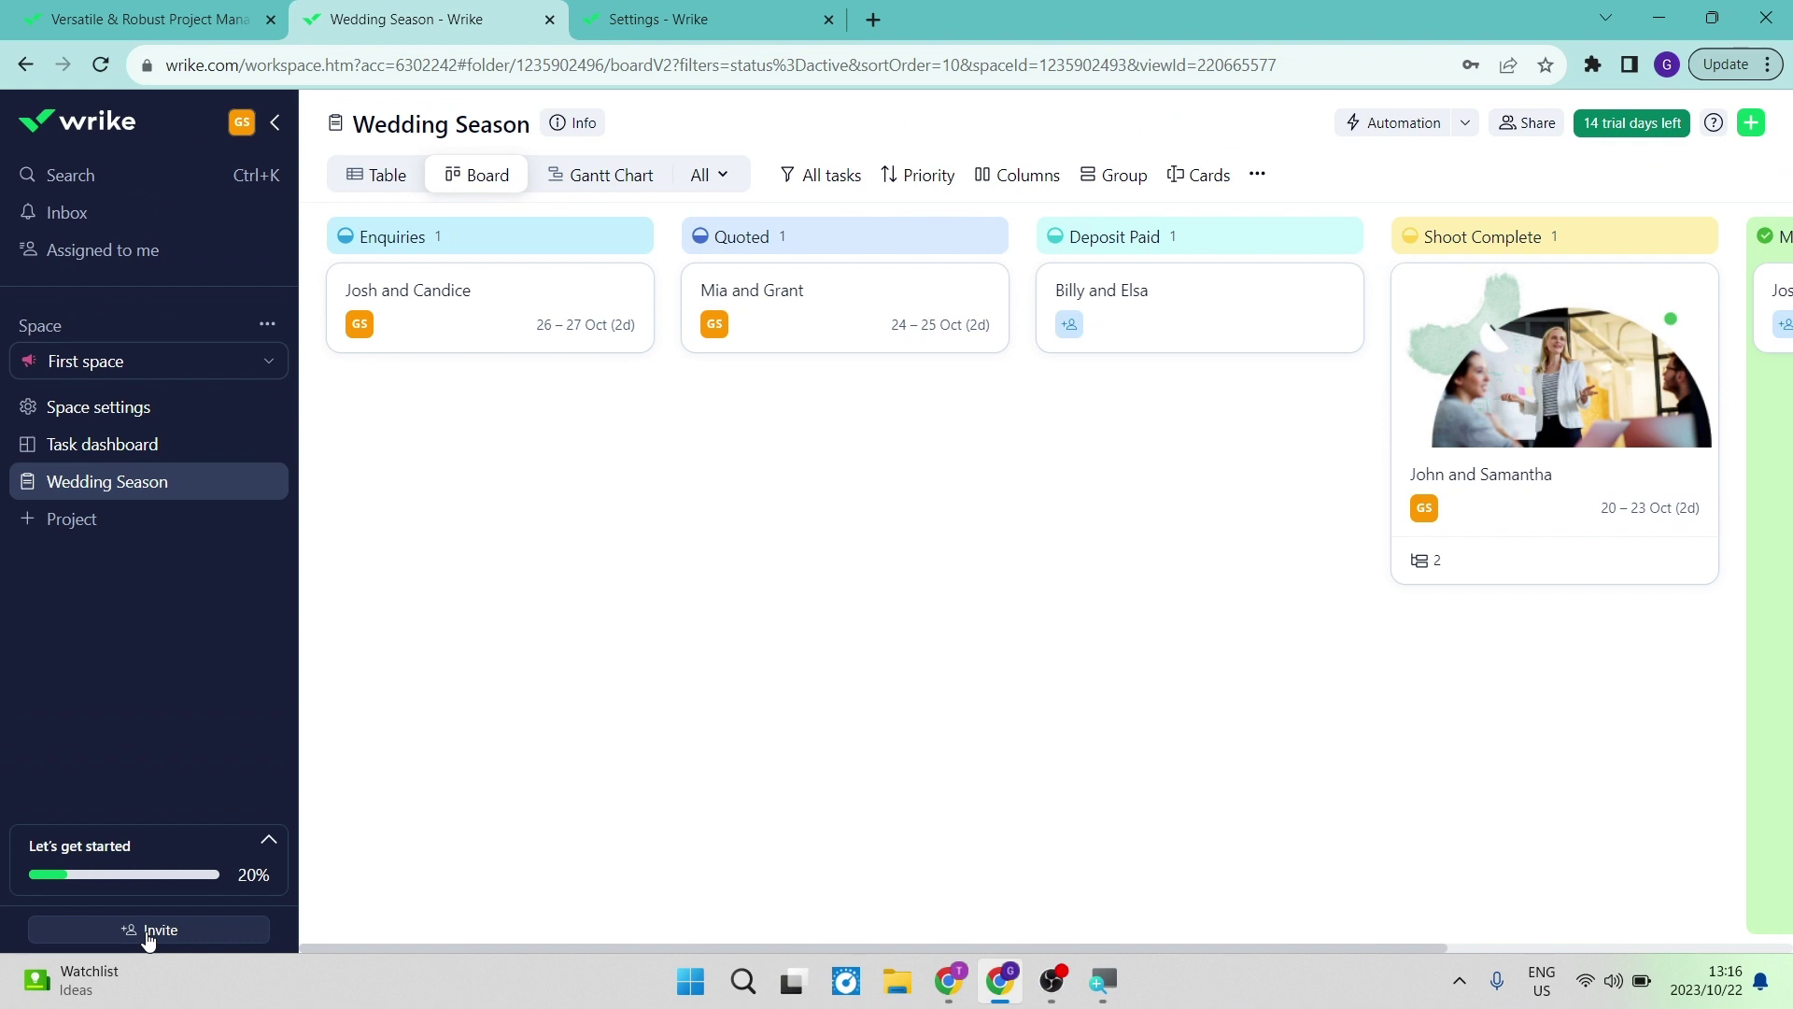
Examine the invitation form and its available user types, leaving it without sending an invite.
click(146, 930)
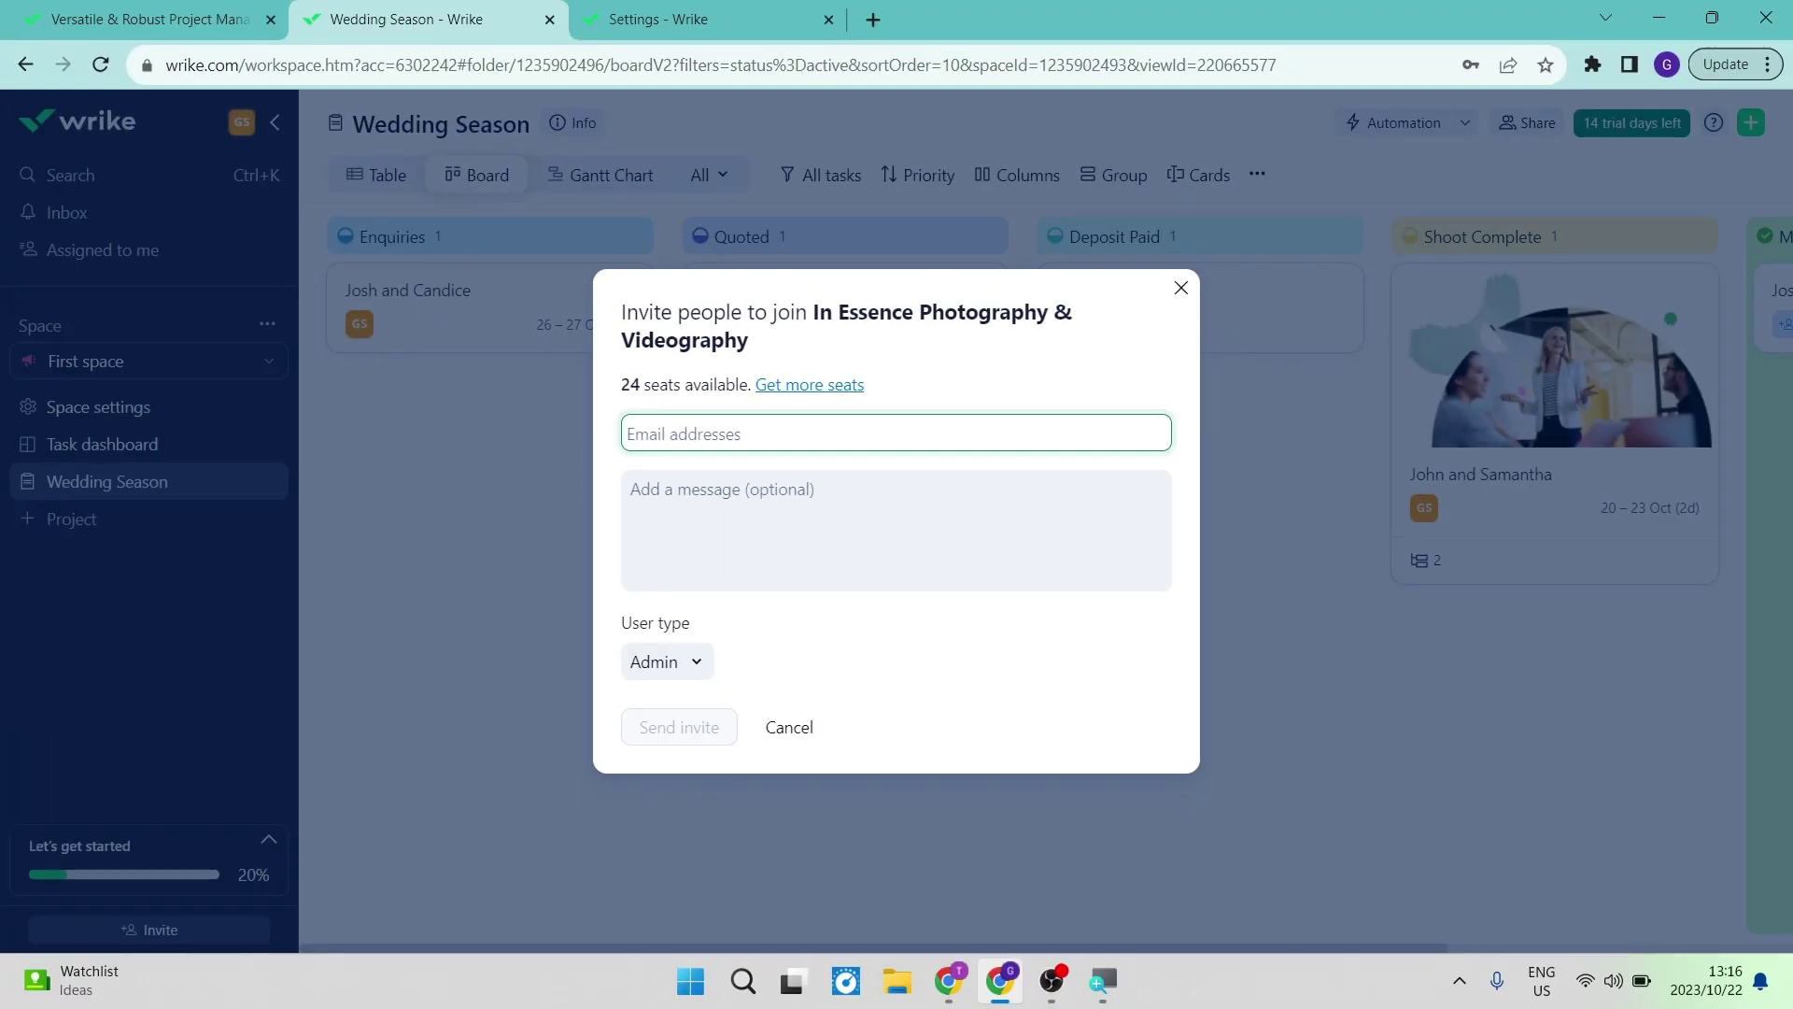
click(654, 490)
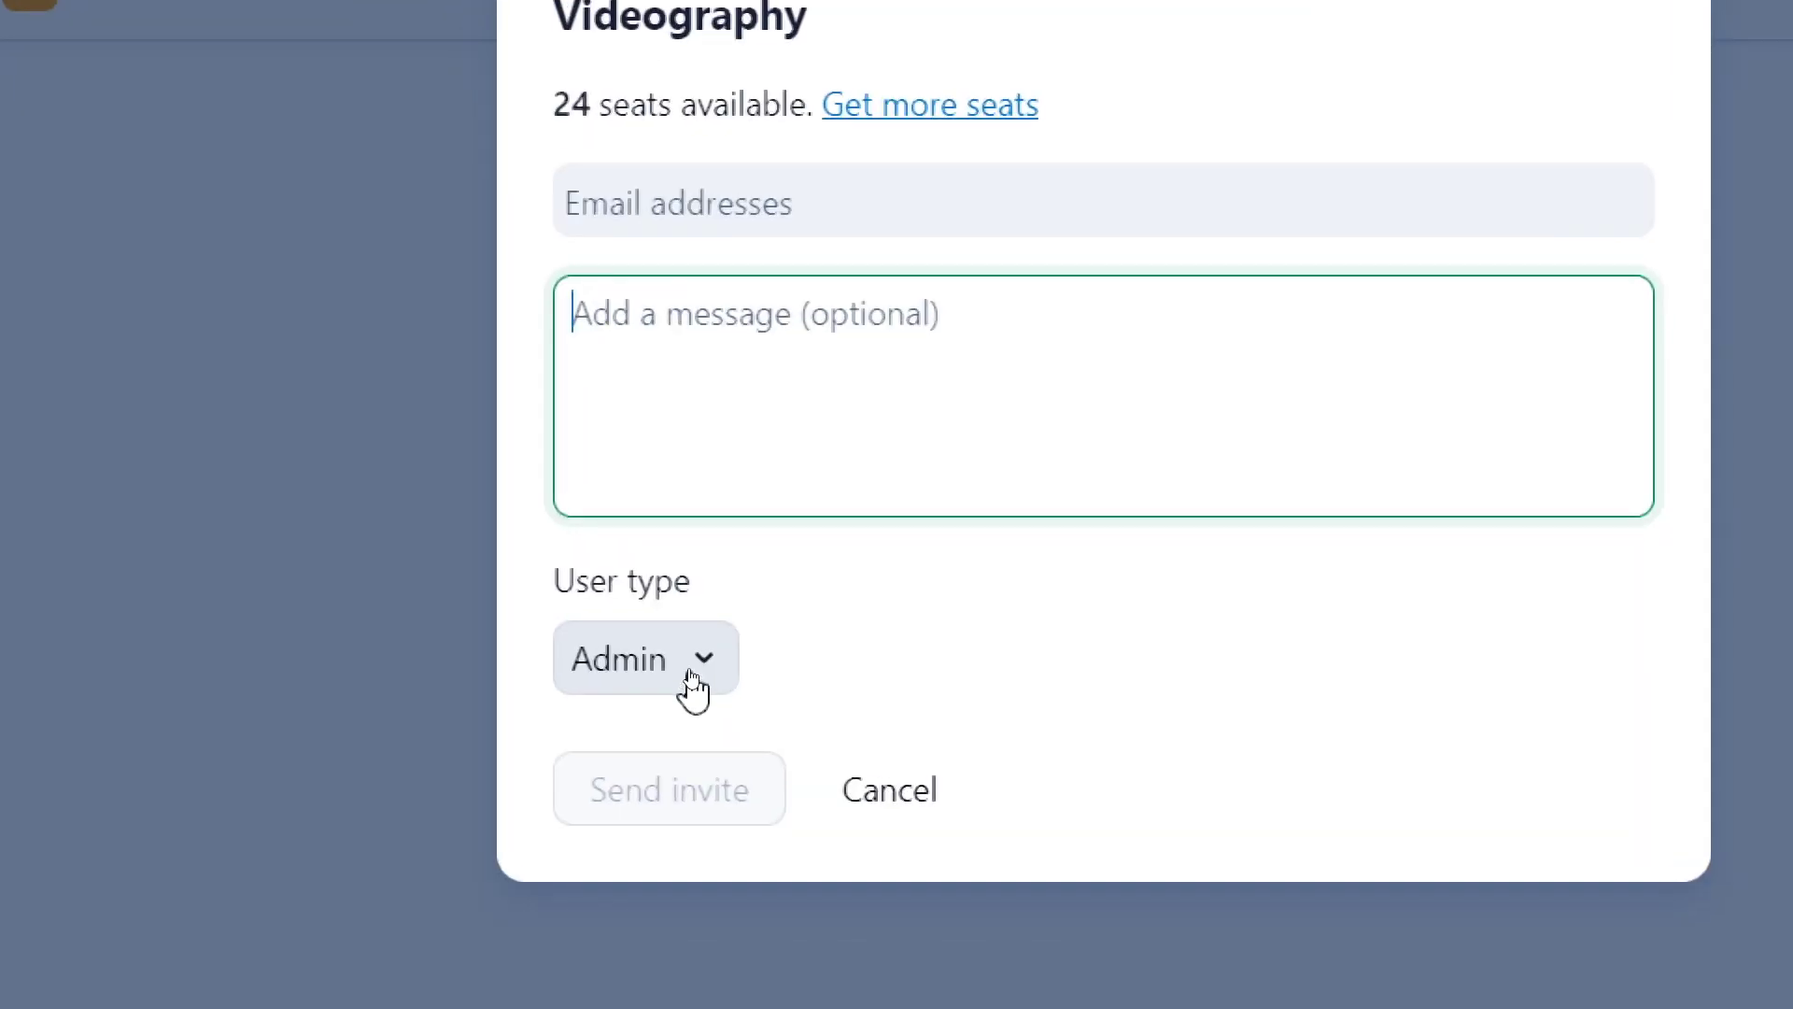
click(691, 676)
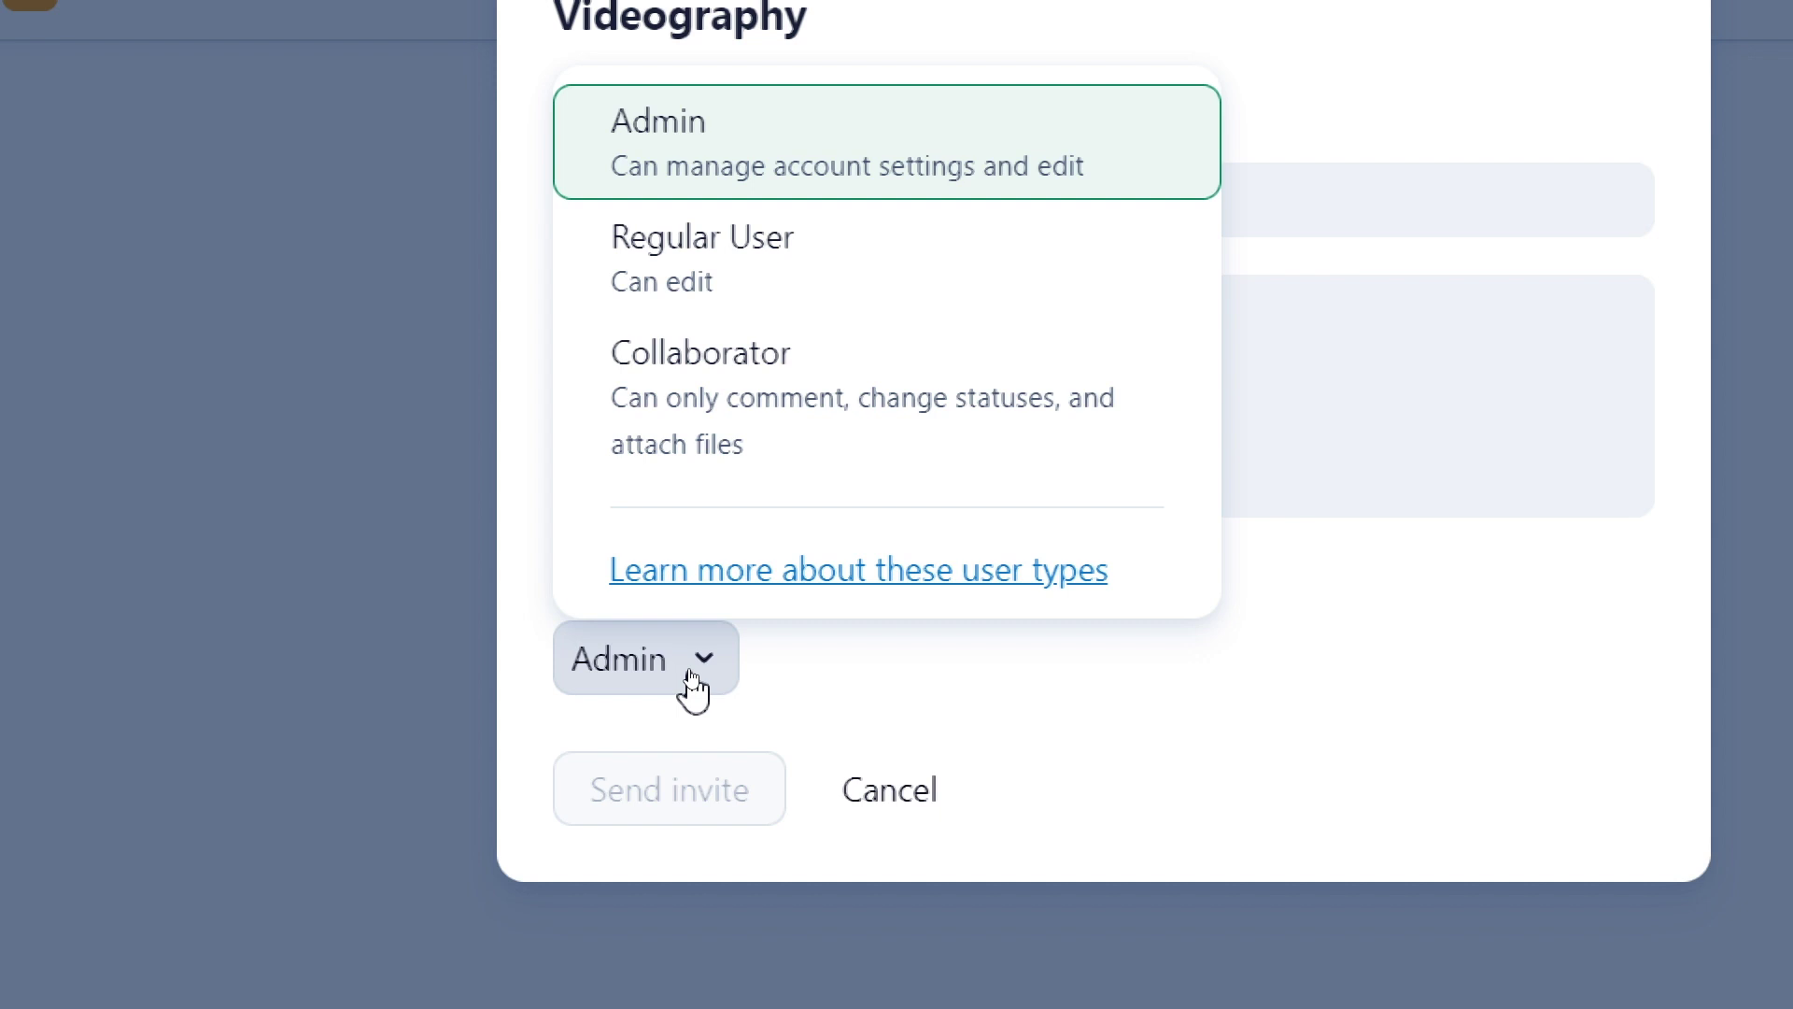
click(692, 677)
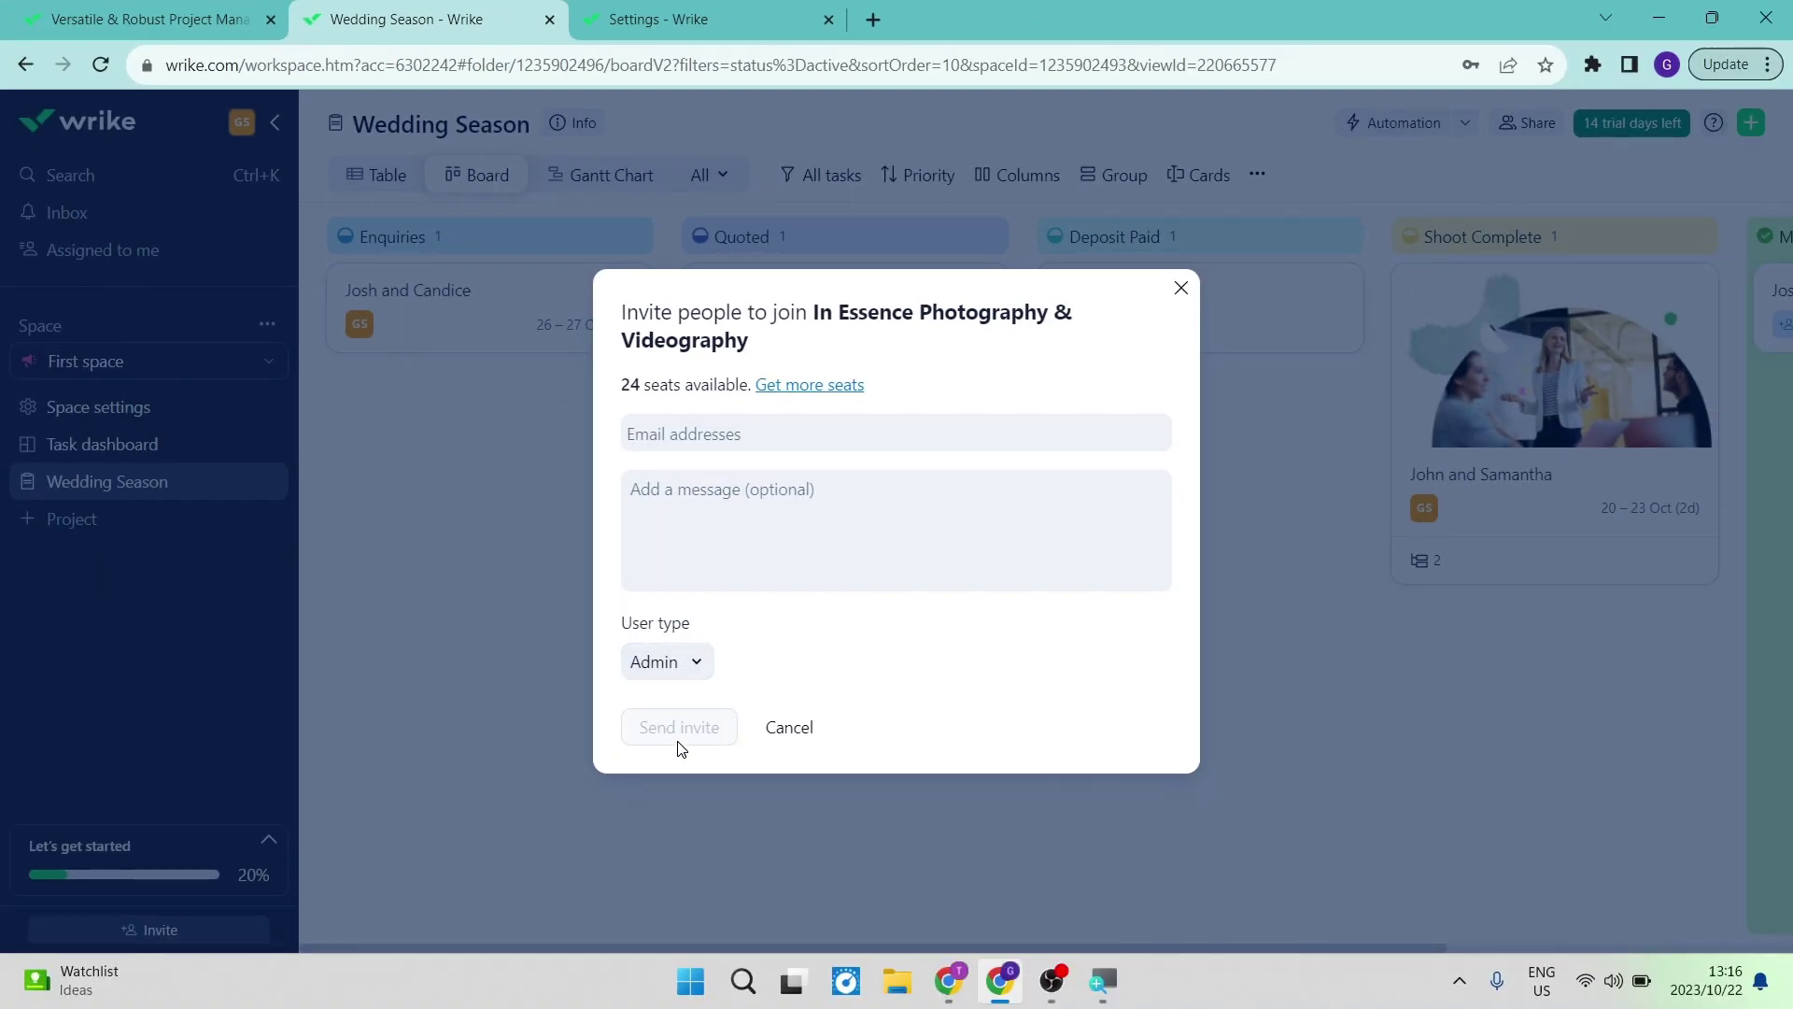
click(795, 728)
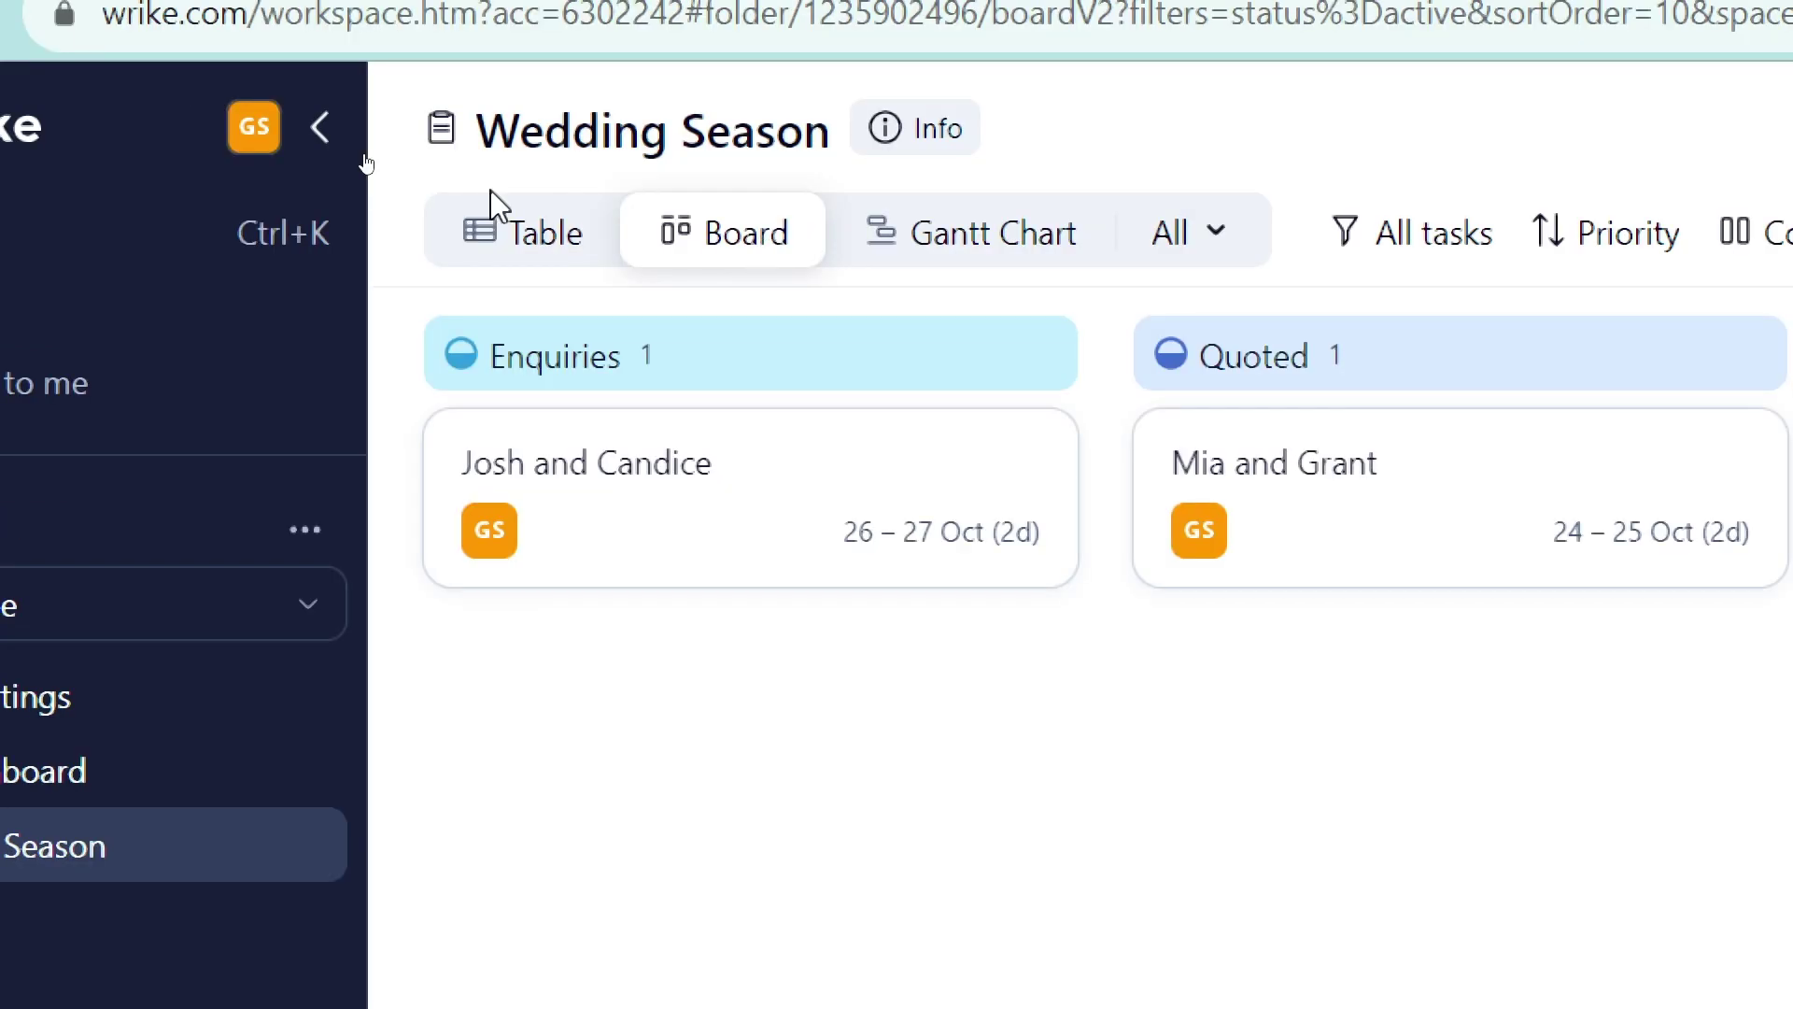
Compare the Wedding Season project's Table and Board views, ending on the Board view.
click(523, 244)
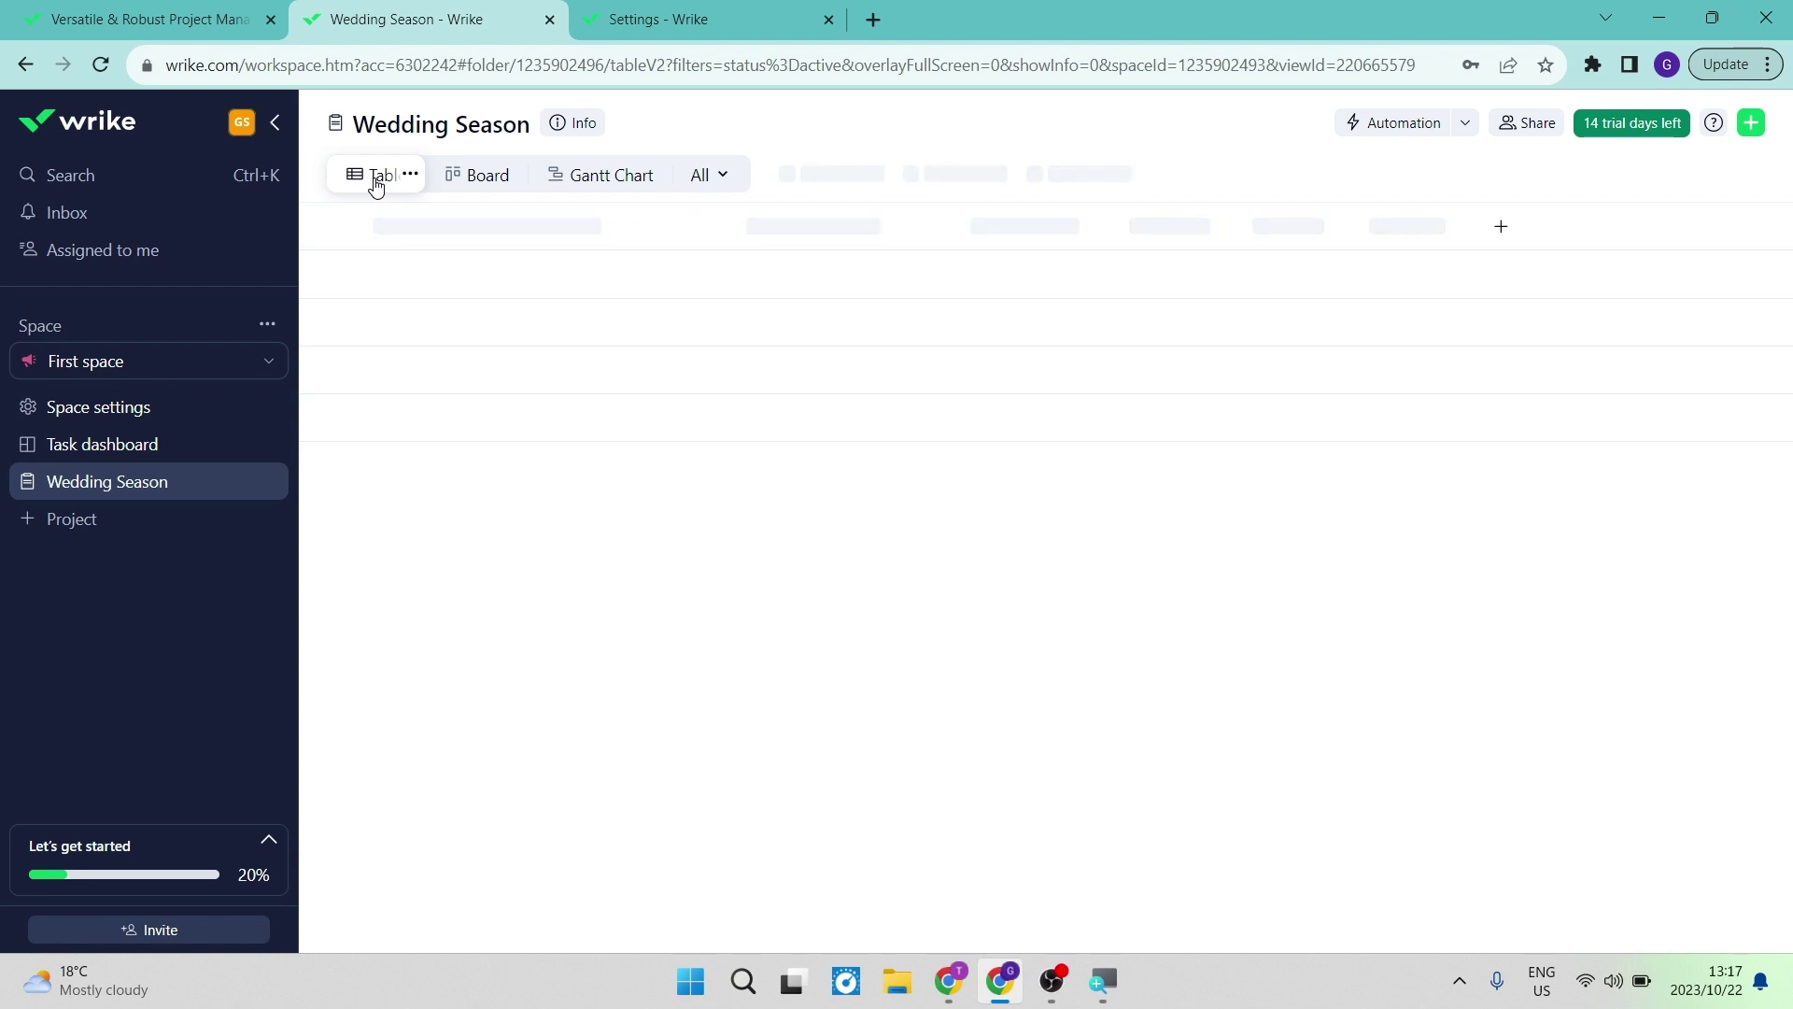
click(491, 183)
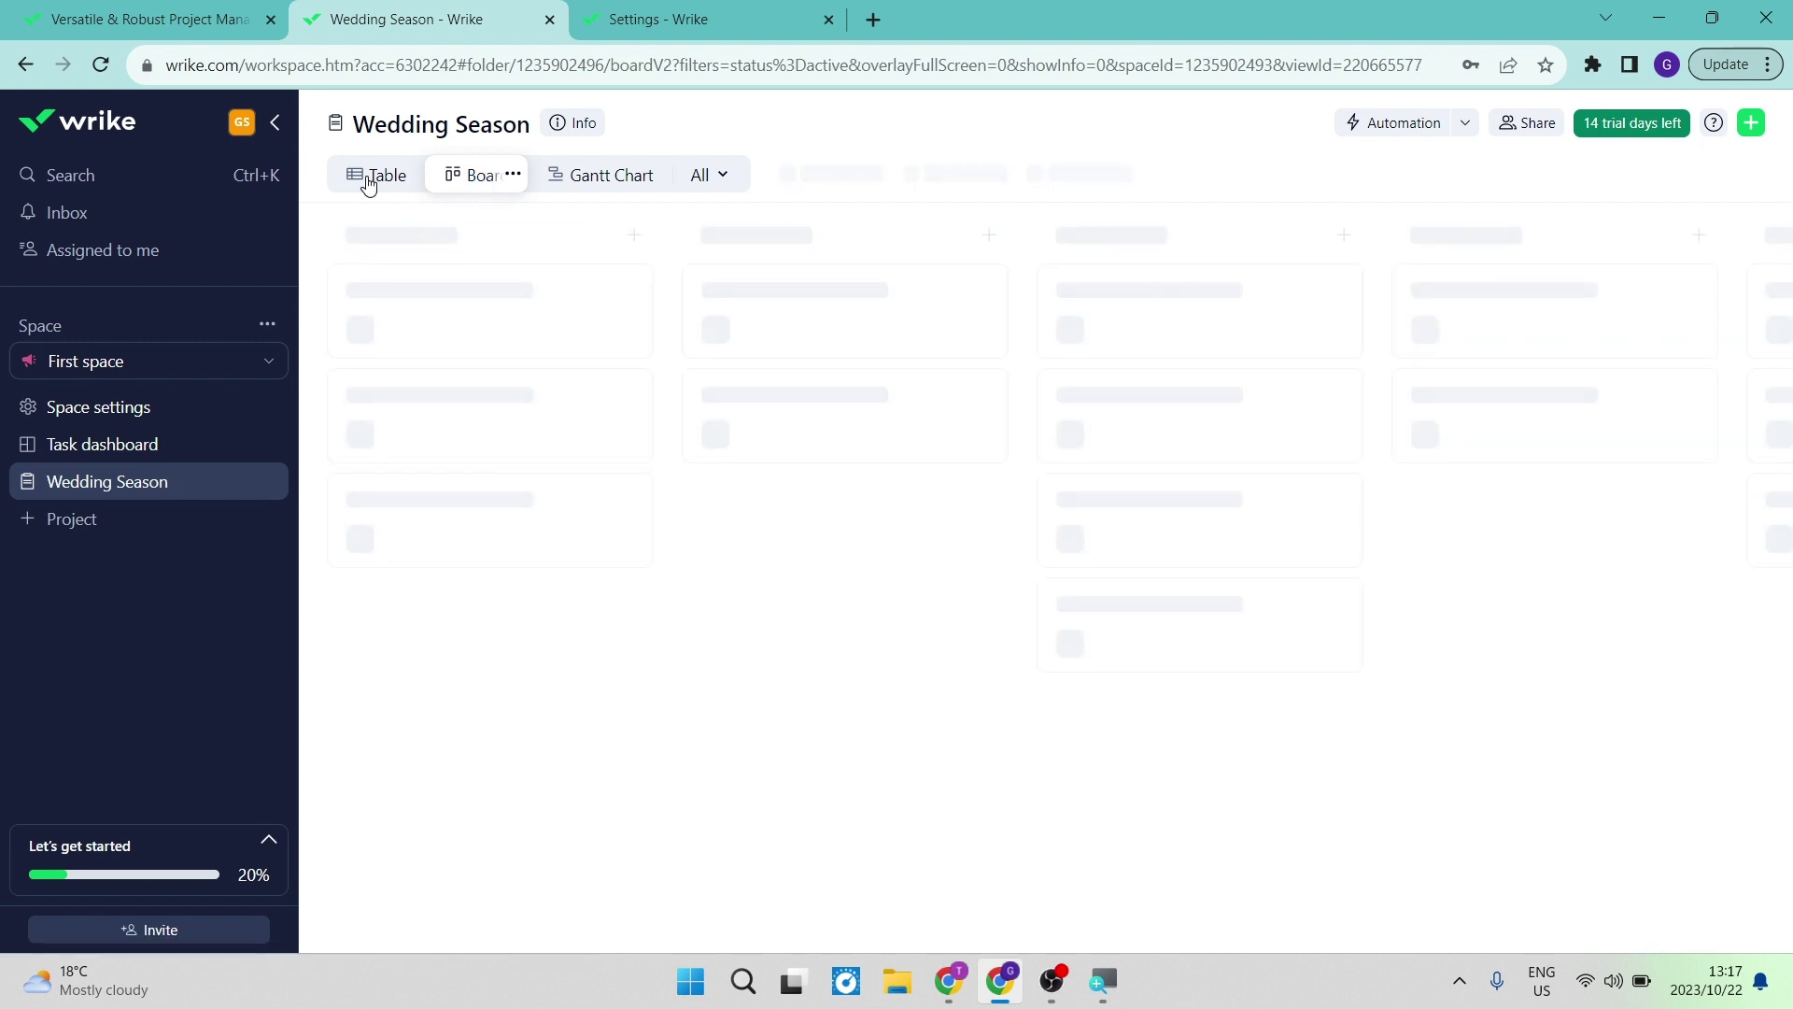
click(391, 181)
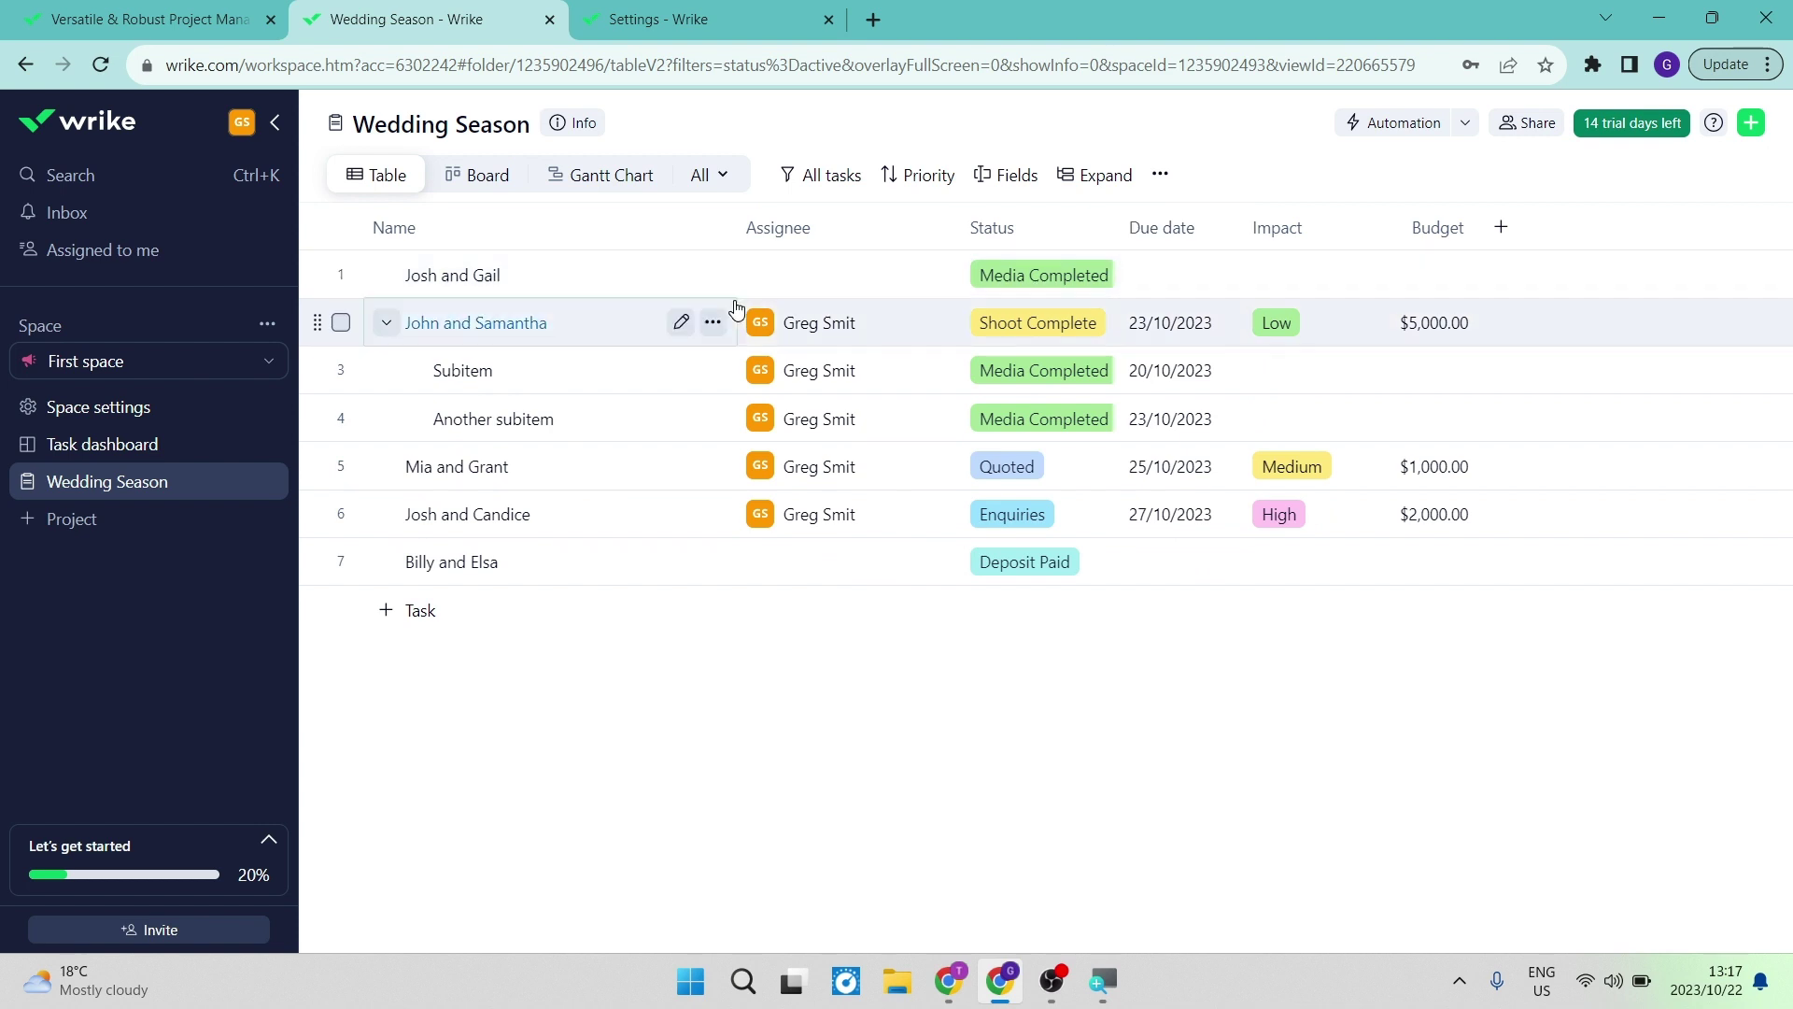
click(490, 178)
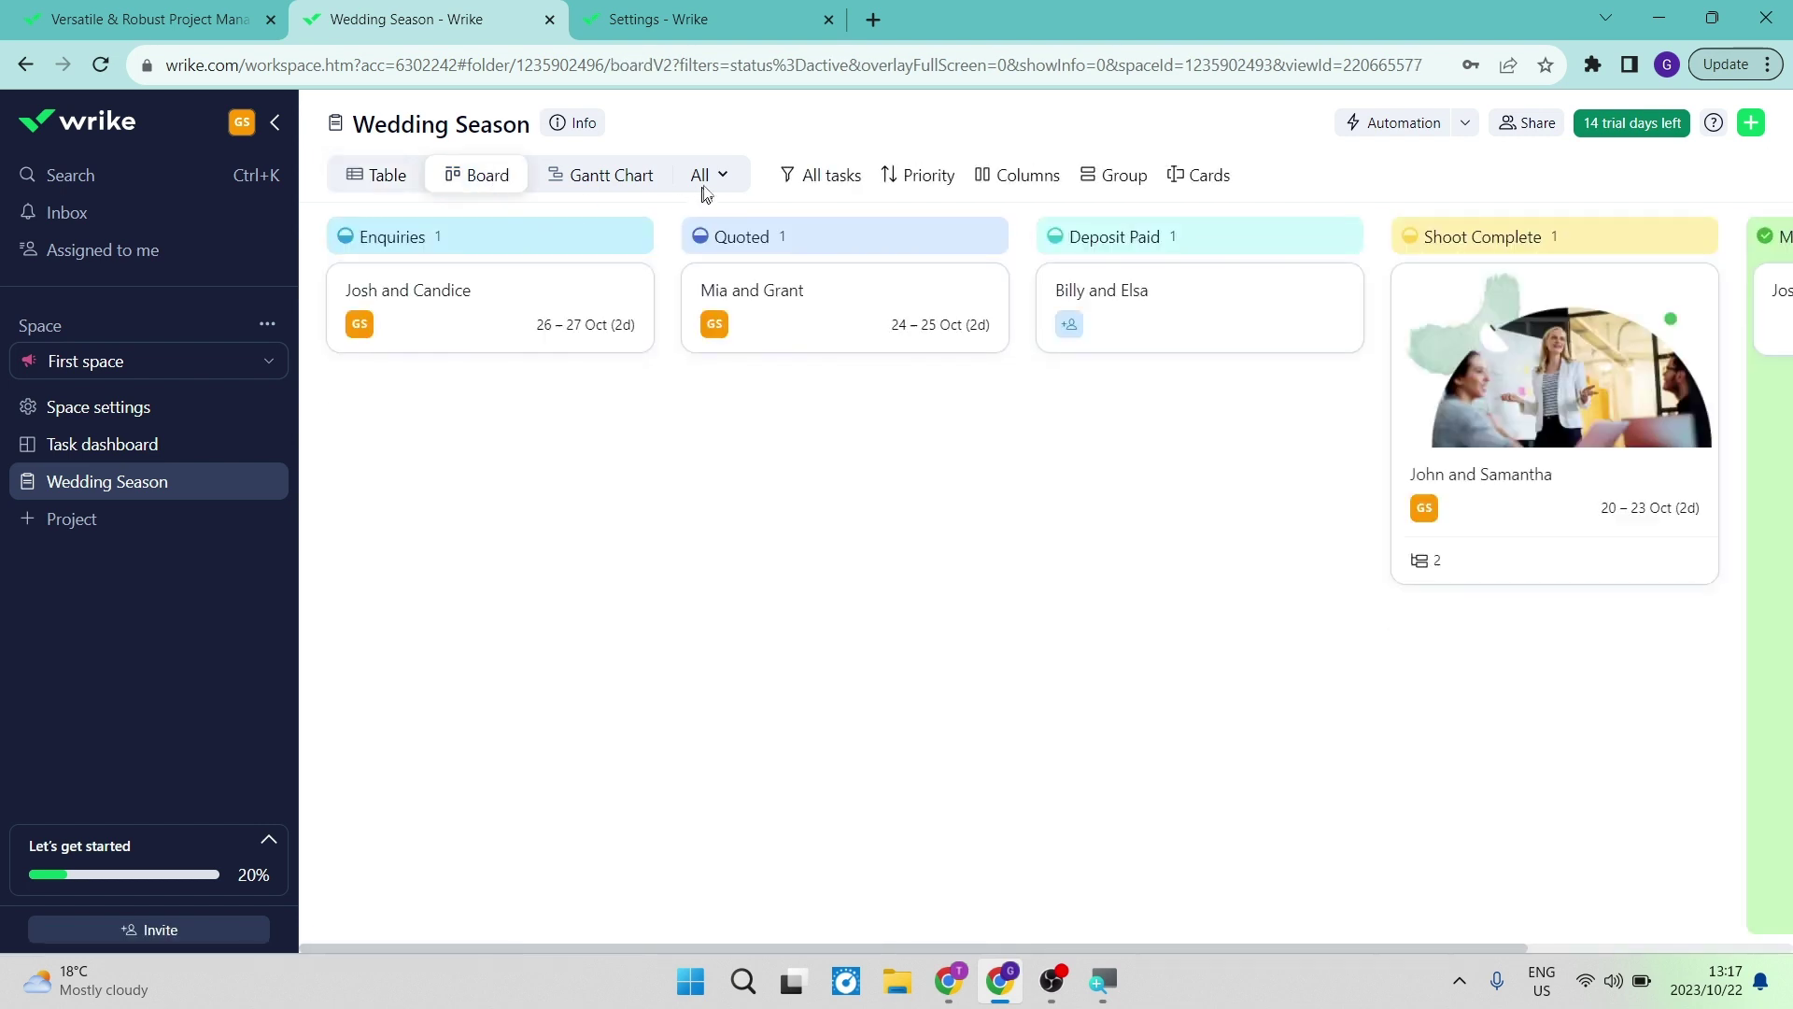
Review the view types that can be added to the project and its Excel export and import options.
click(727, 176)
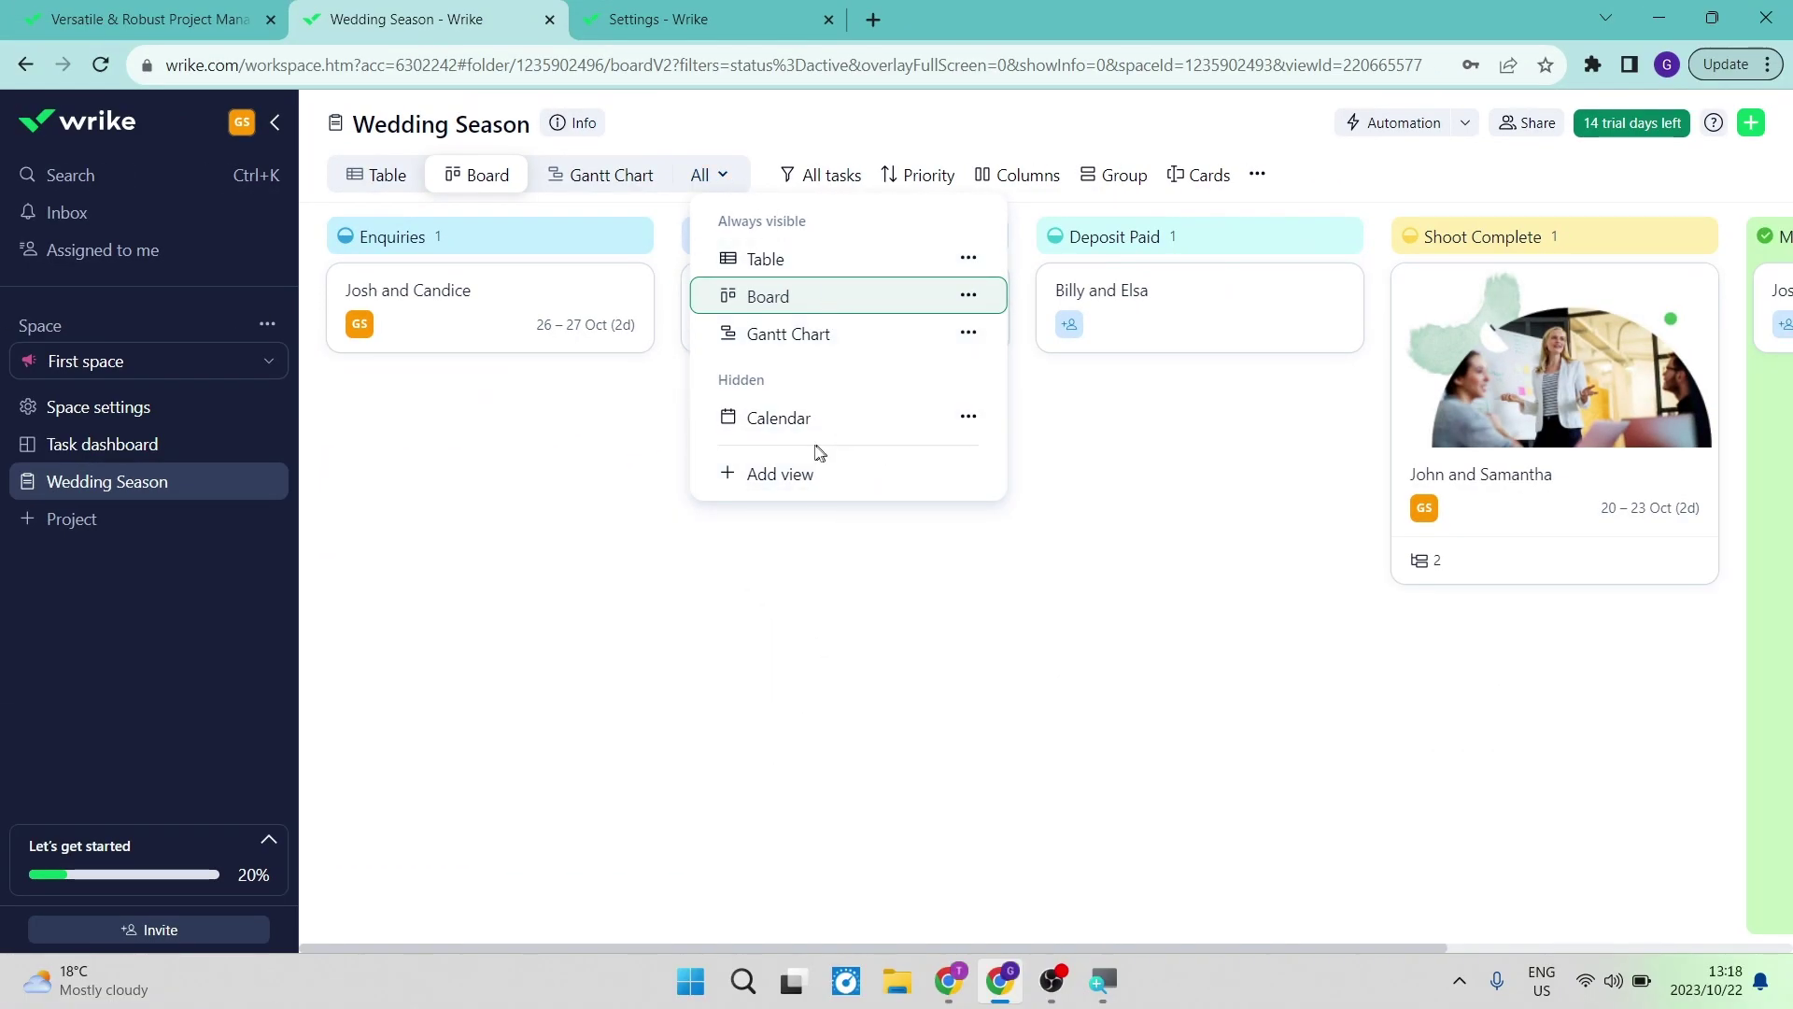
click(791, 479)
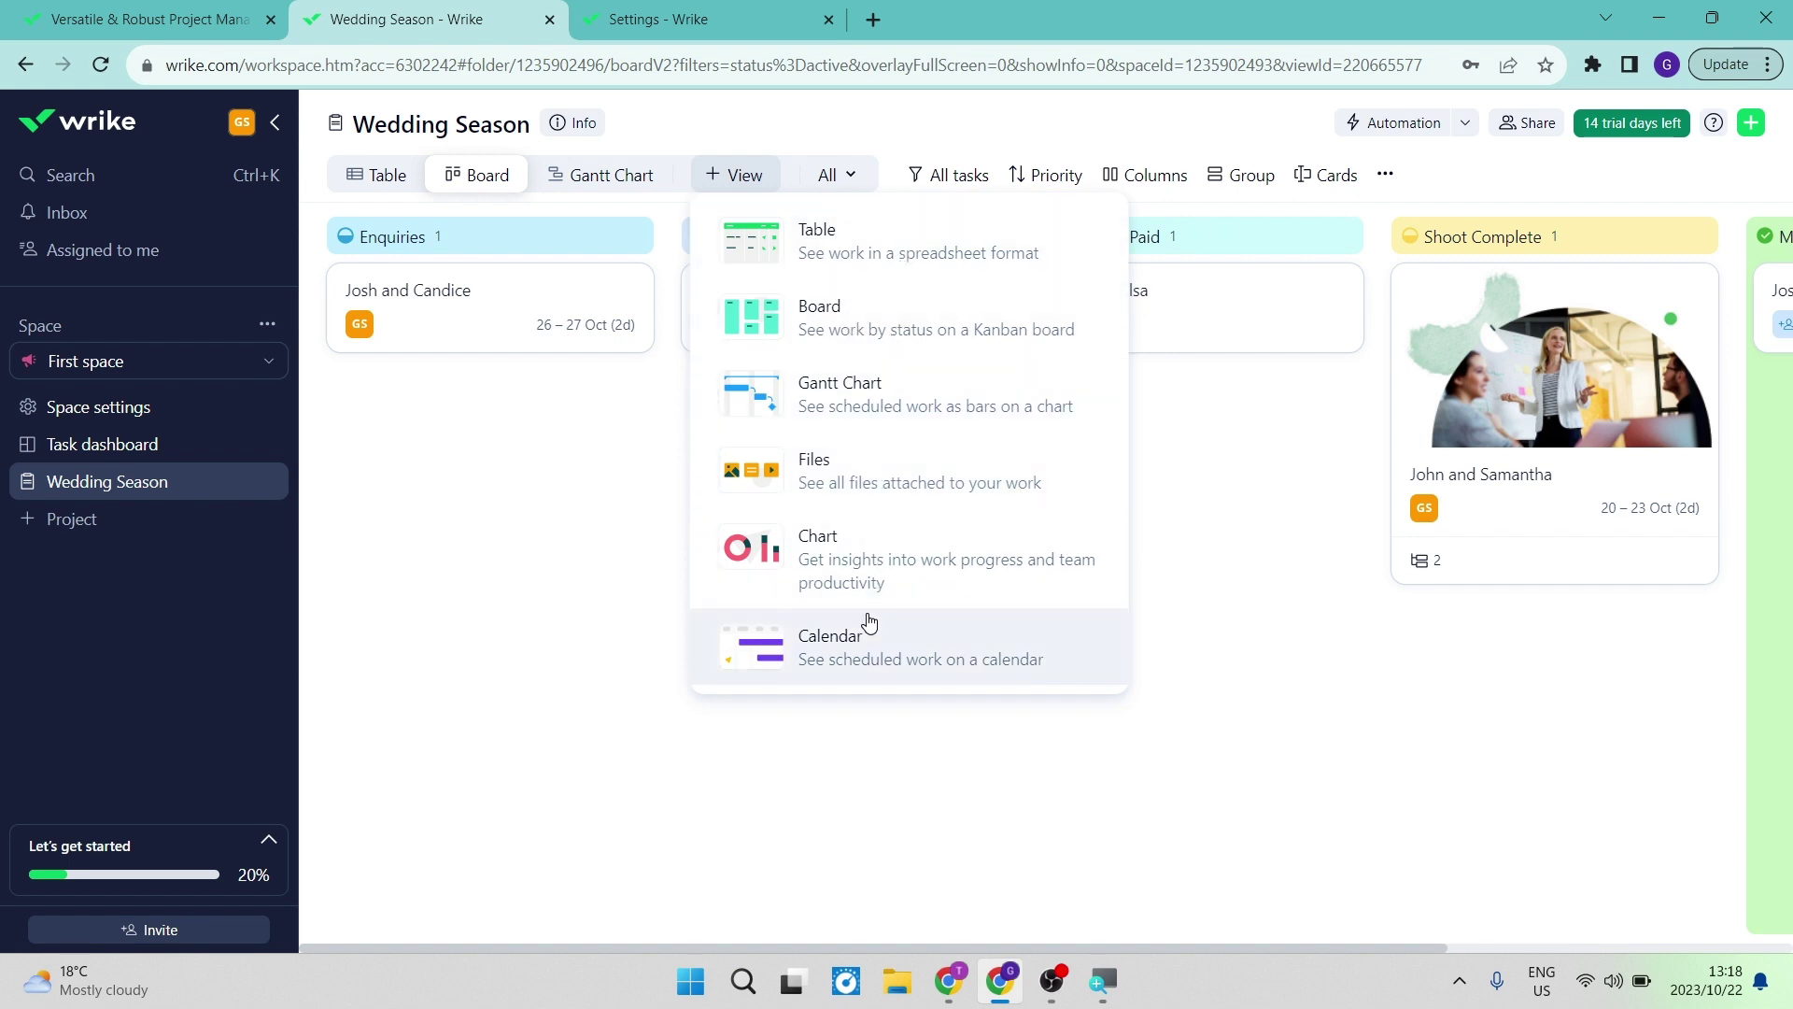
click(630, 475)
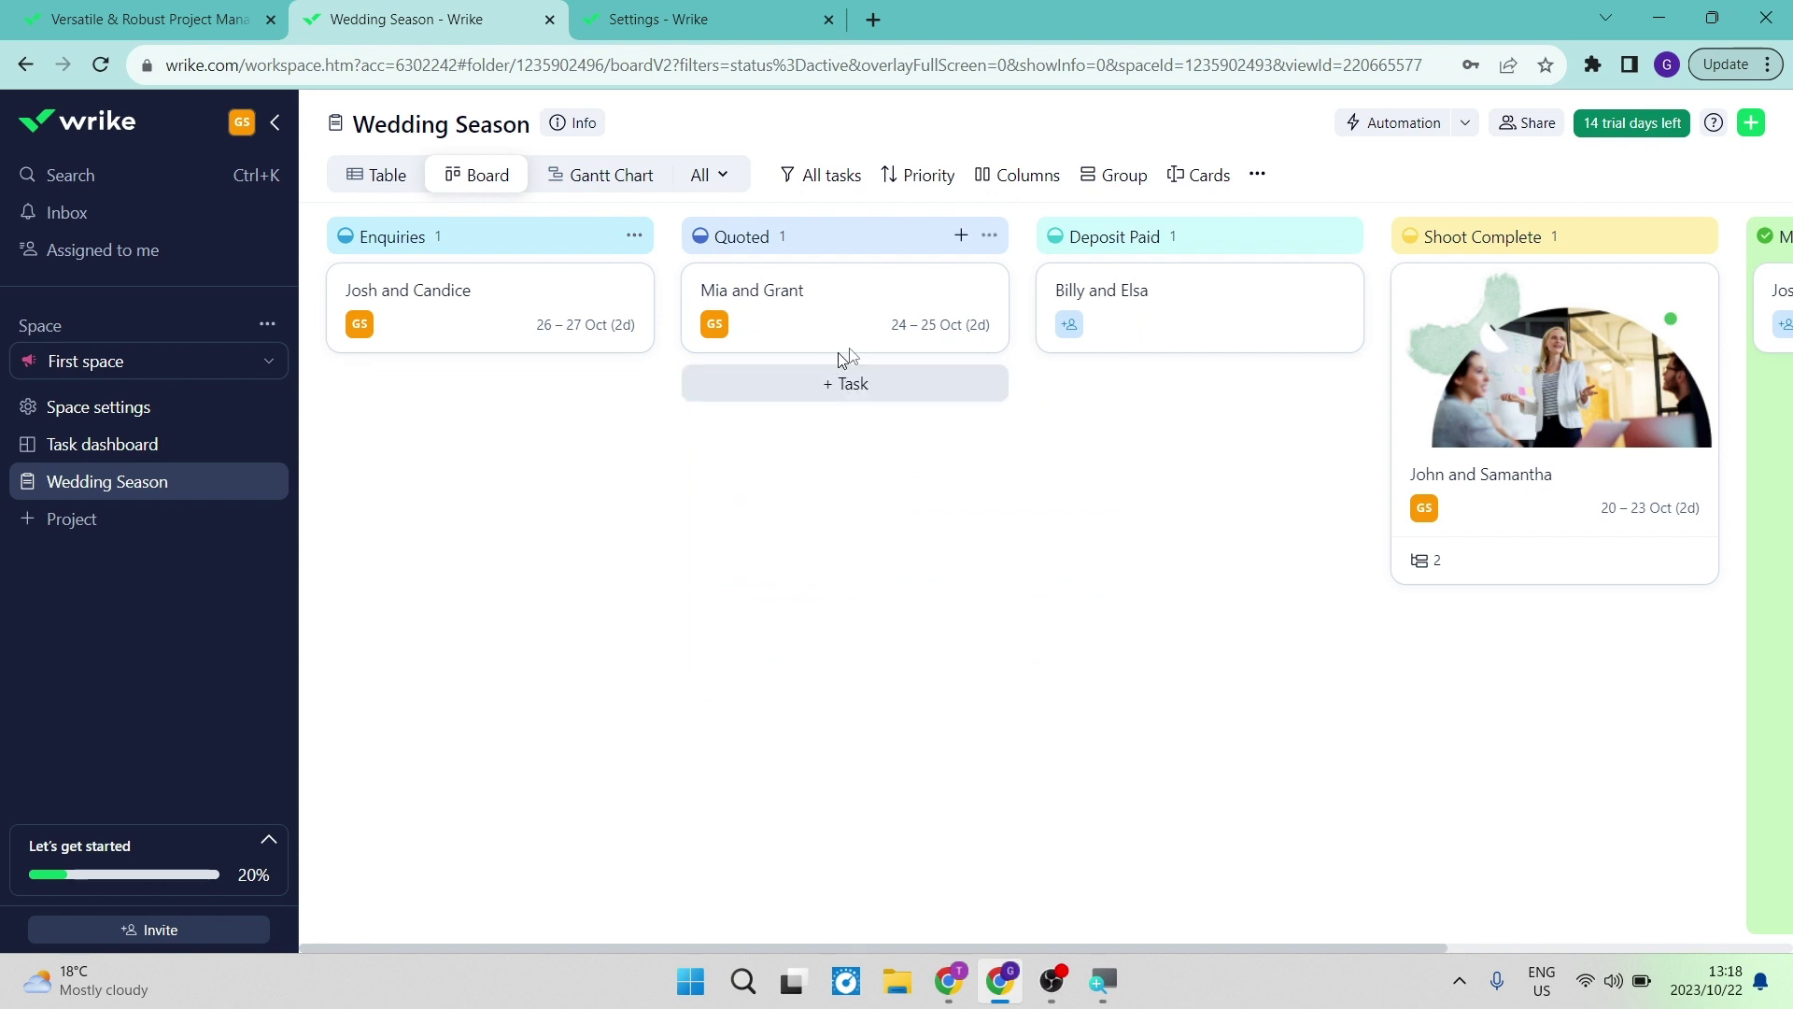
click(1258, 176)
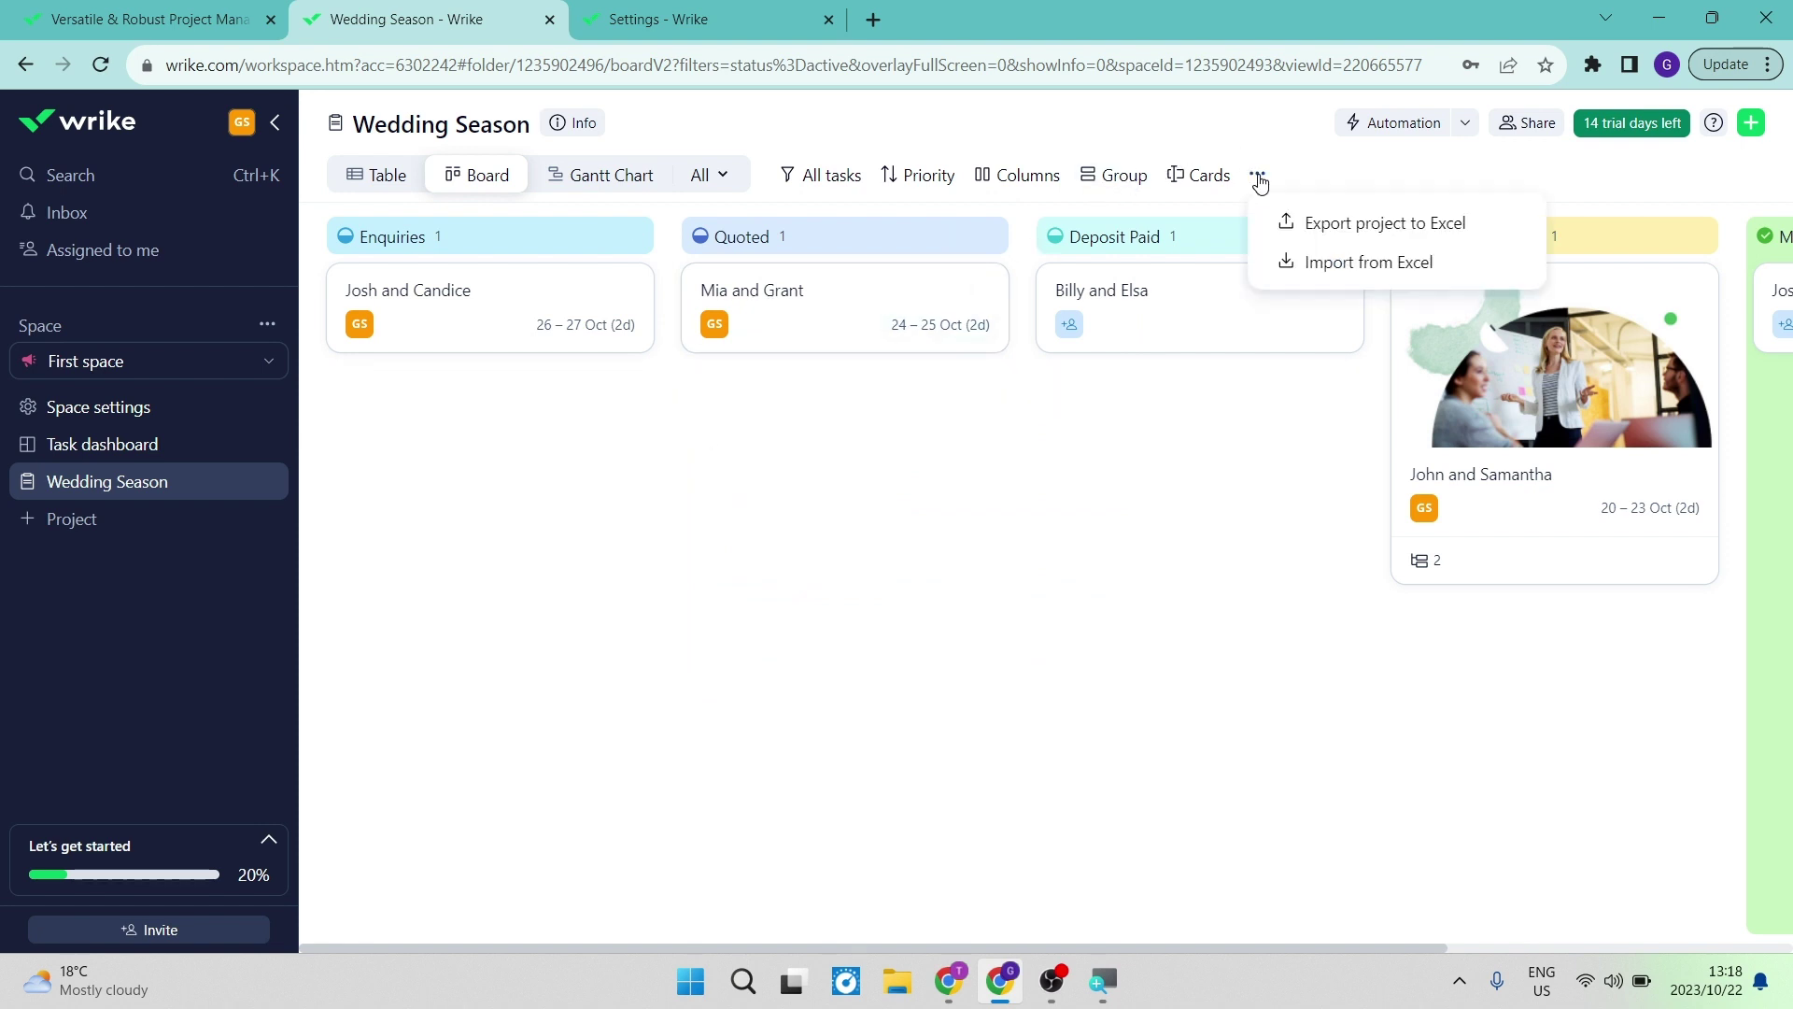
click(1258, 179)
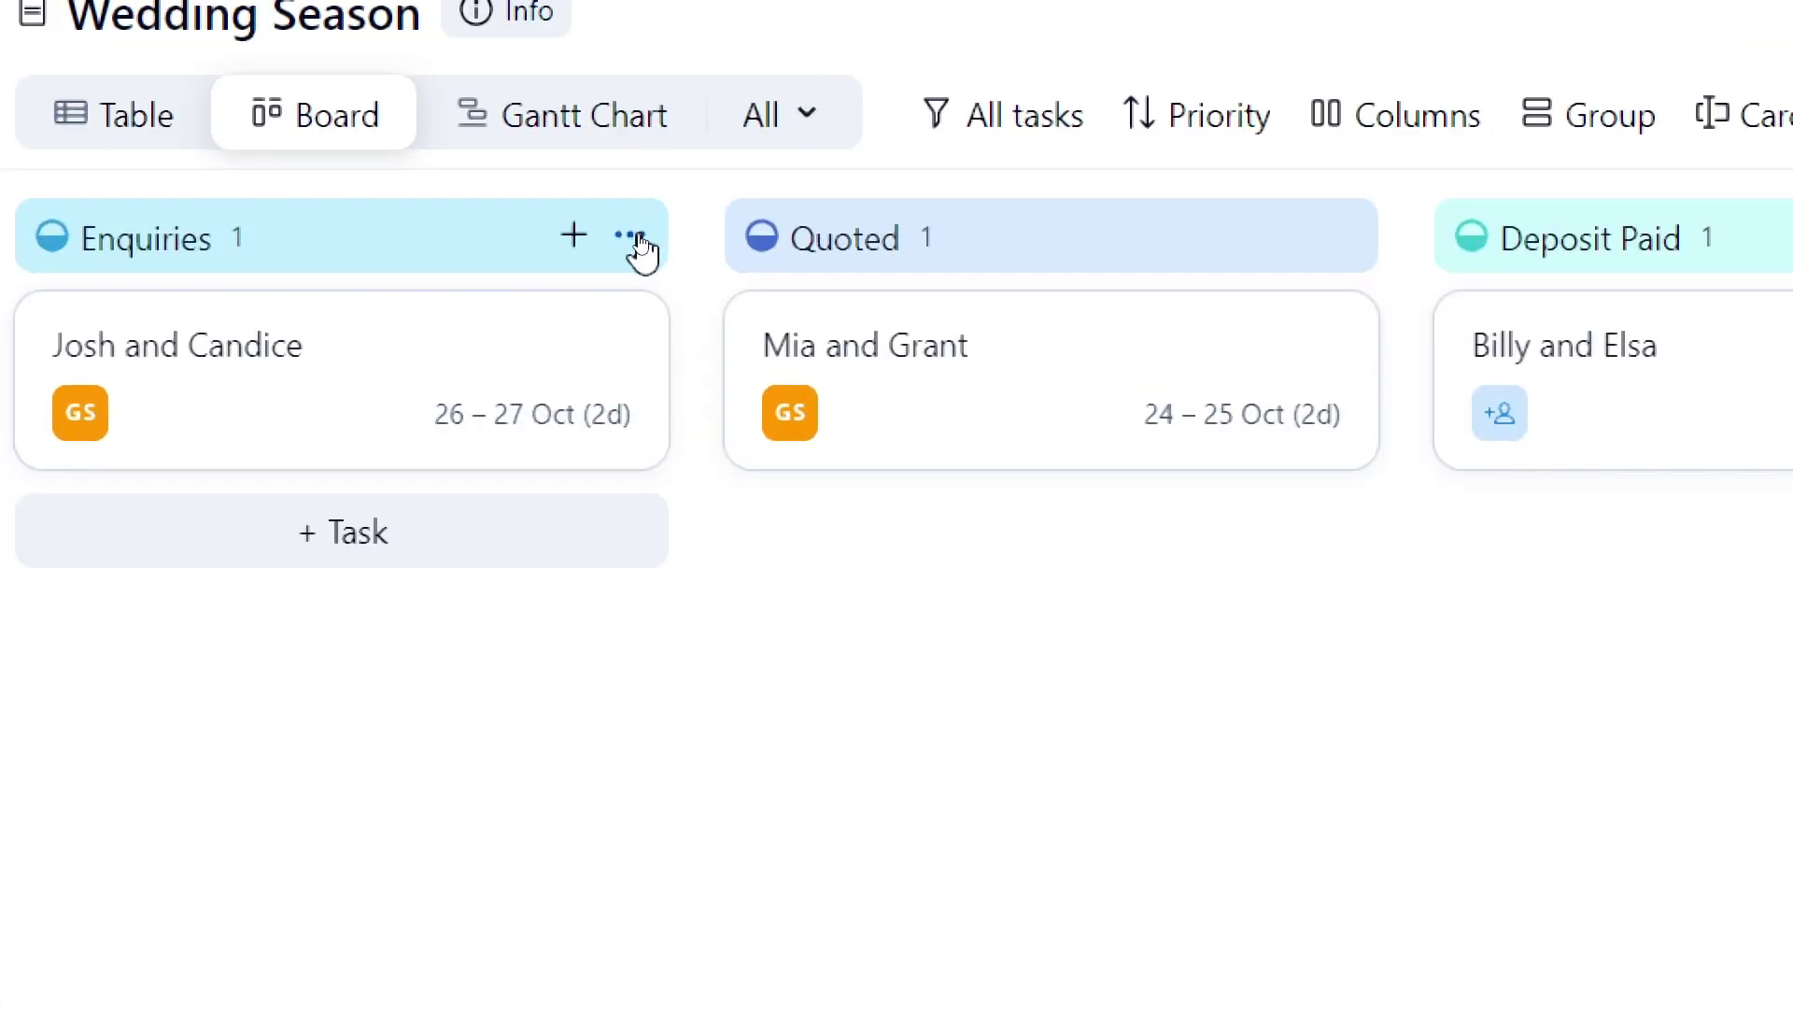
Edit the Enquiries column's status, choosing light blue as its colour.
click(636, 237)
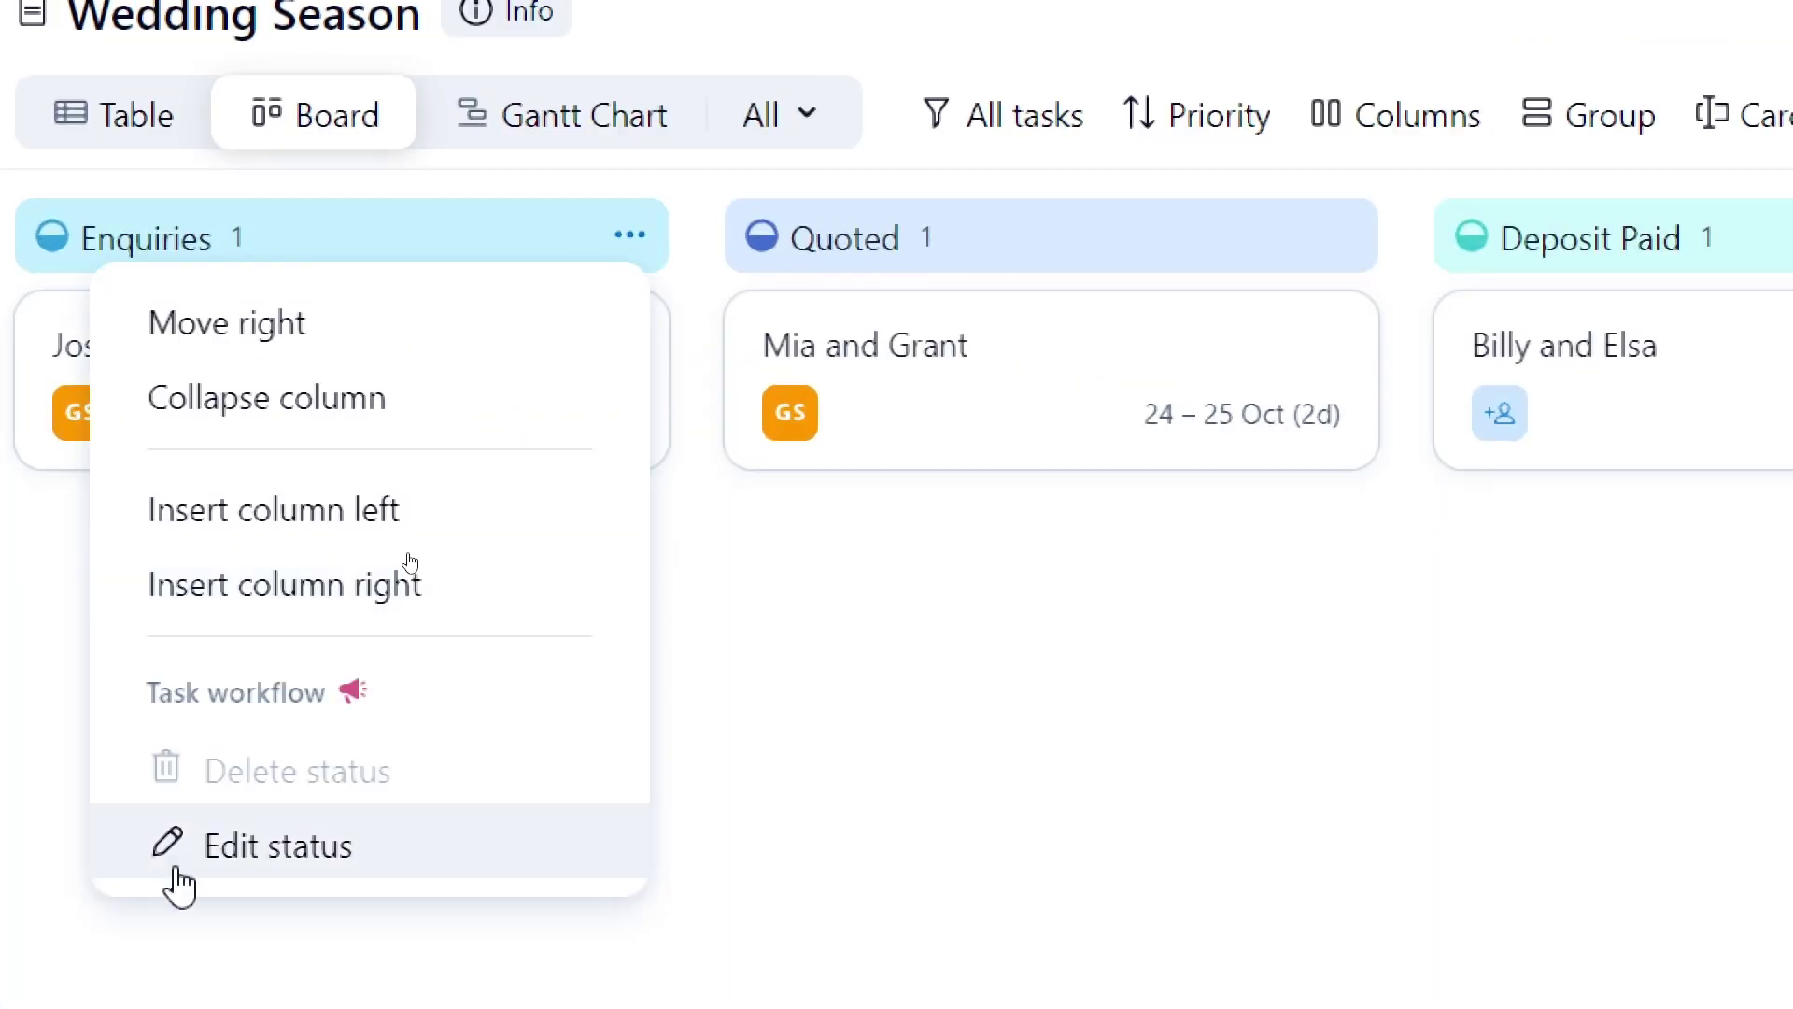
click(280, 859)
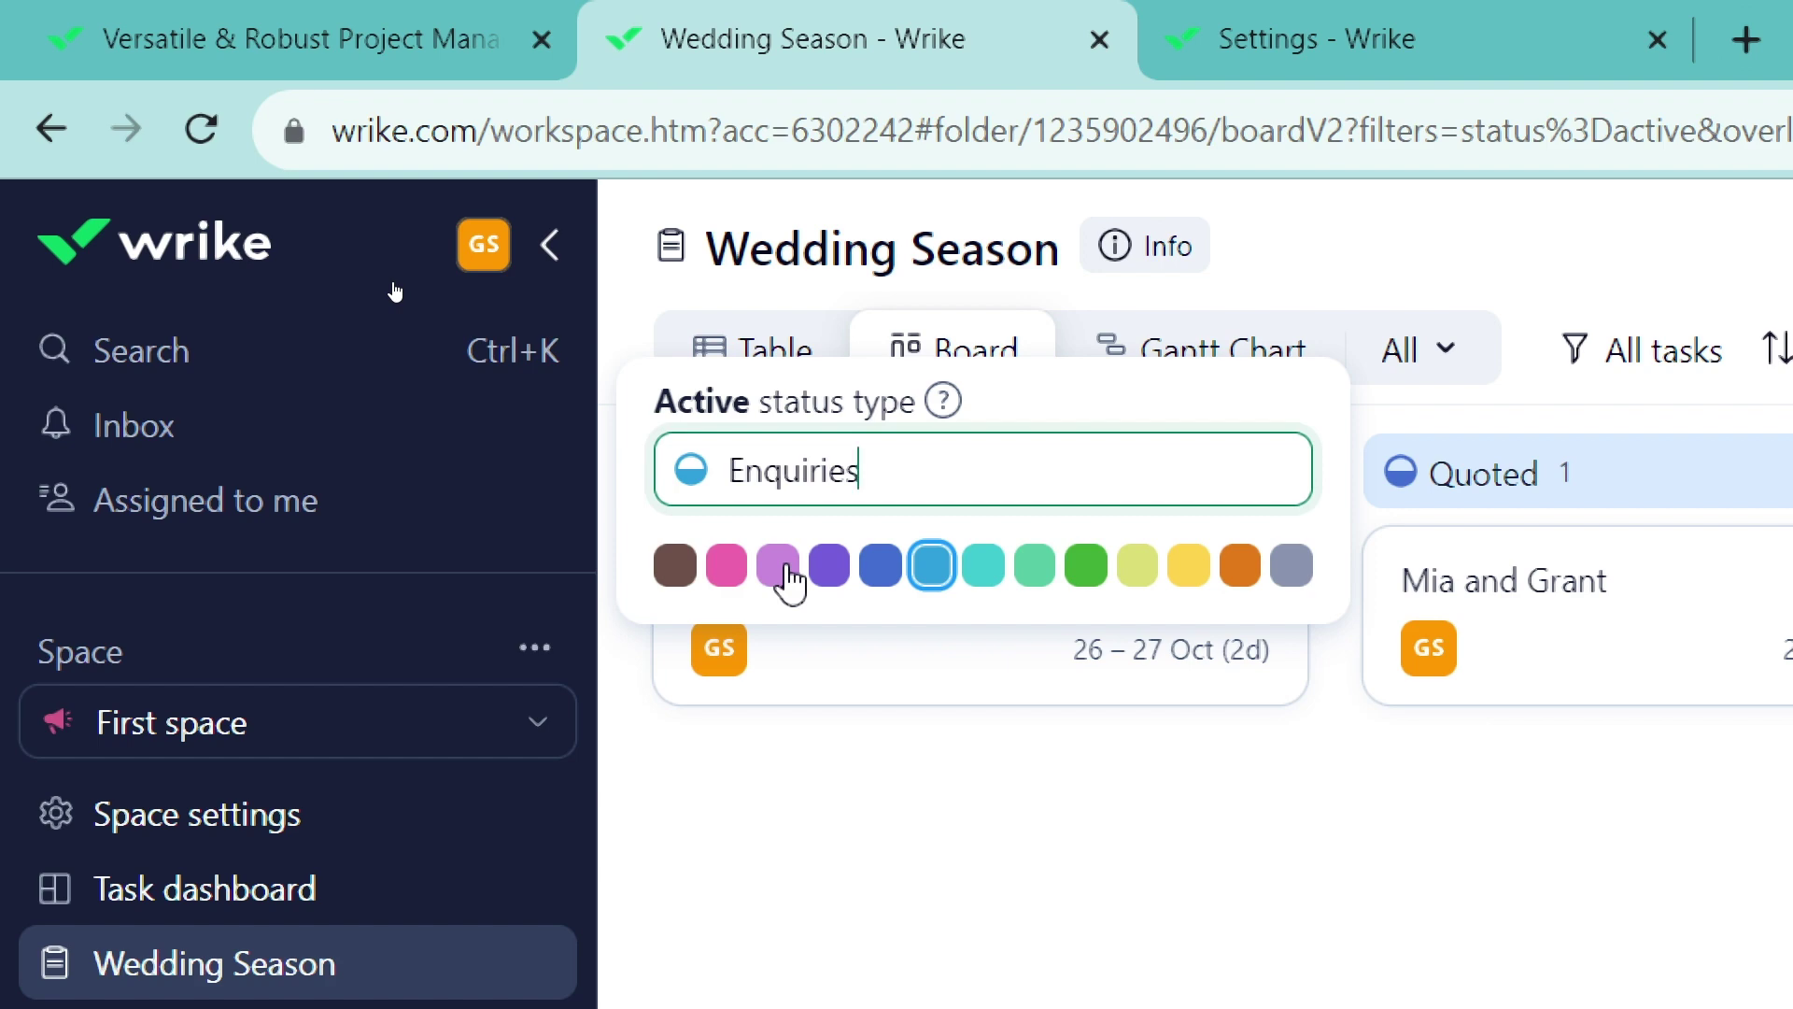
click(934, 566)
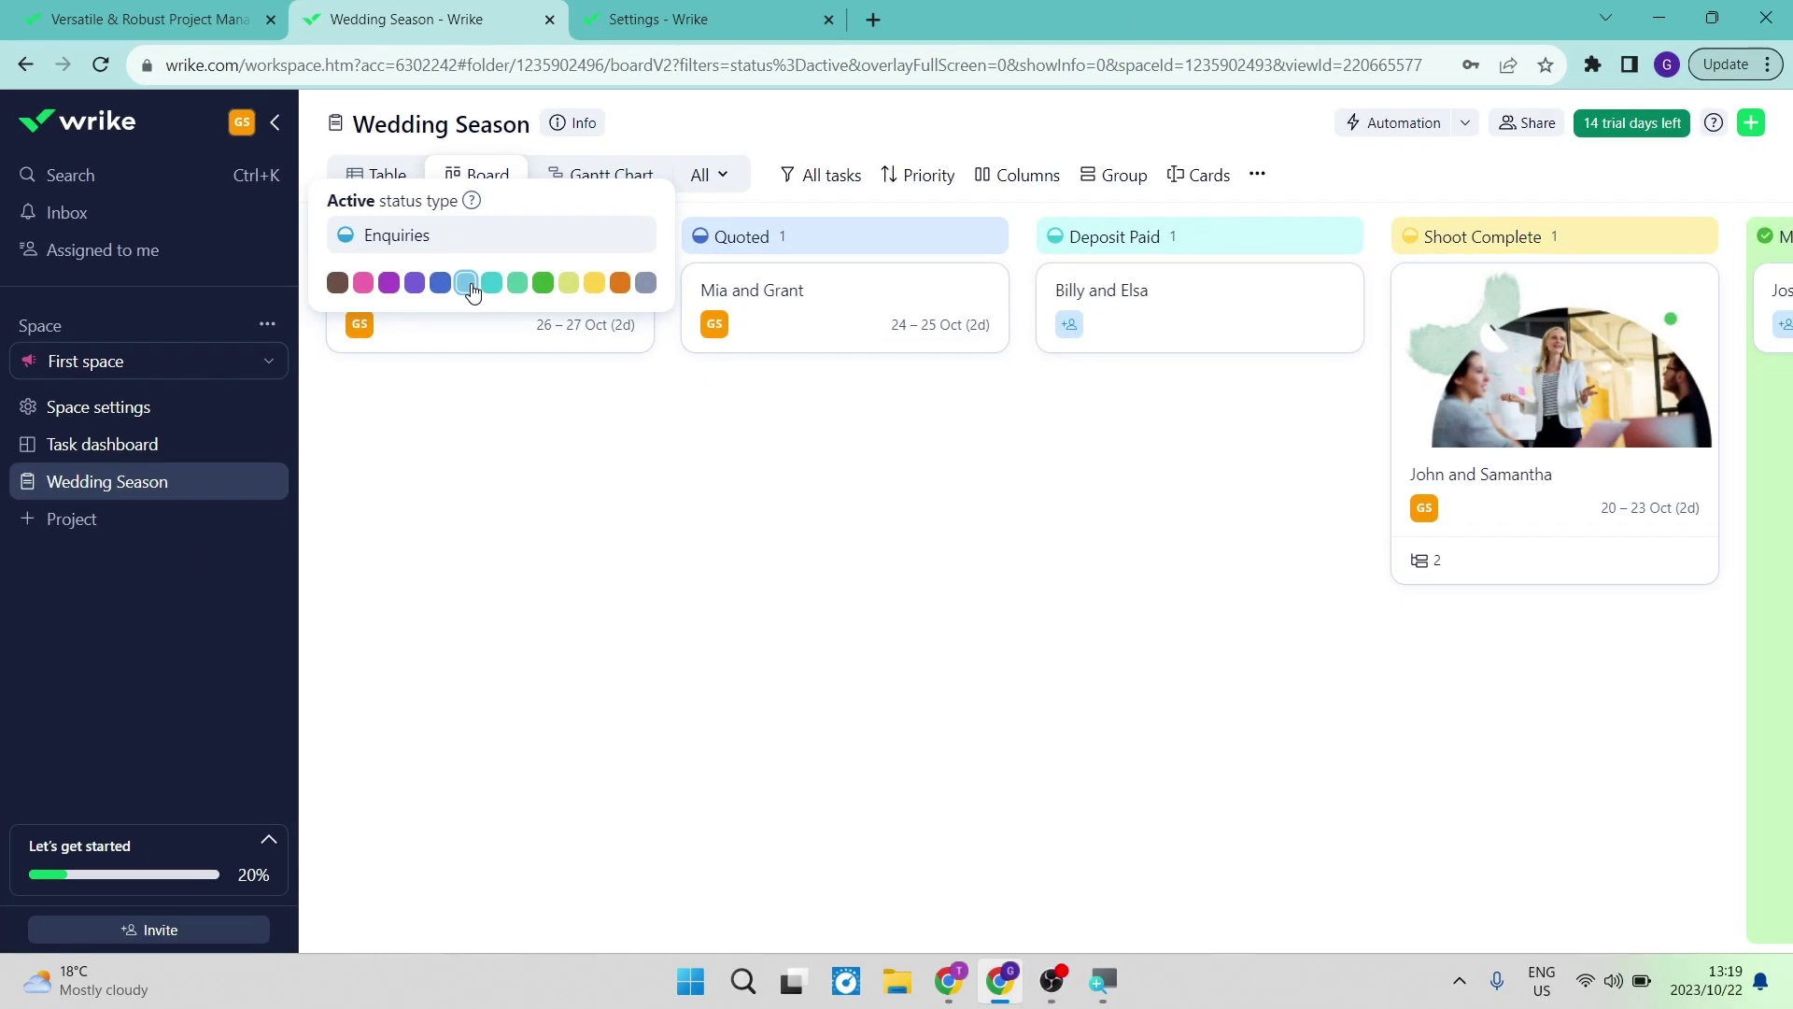
mouse_move(953, 763)
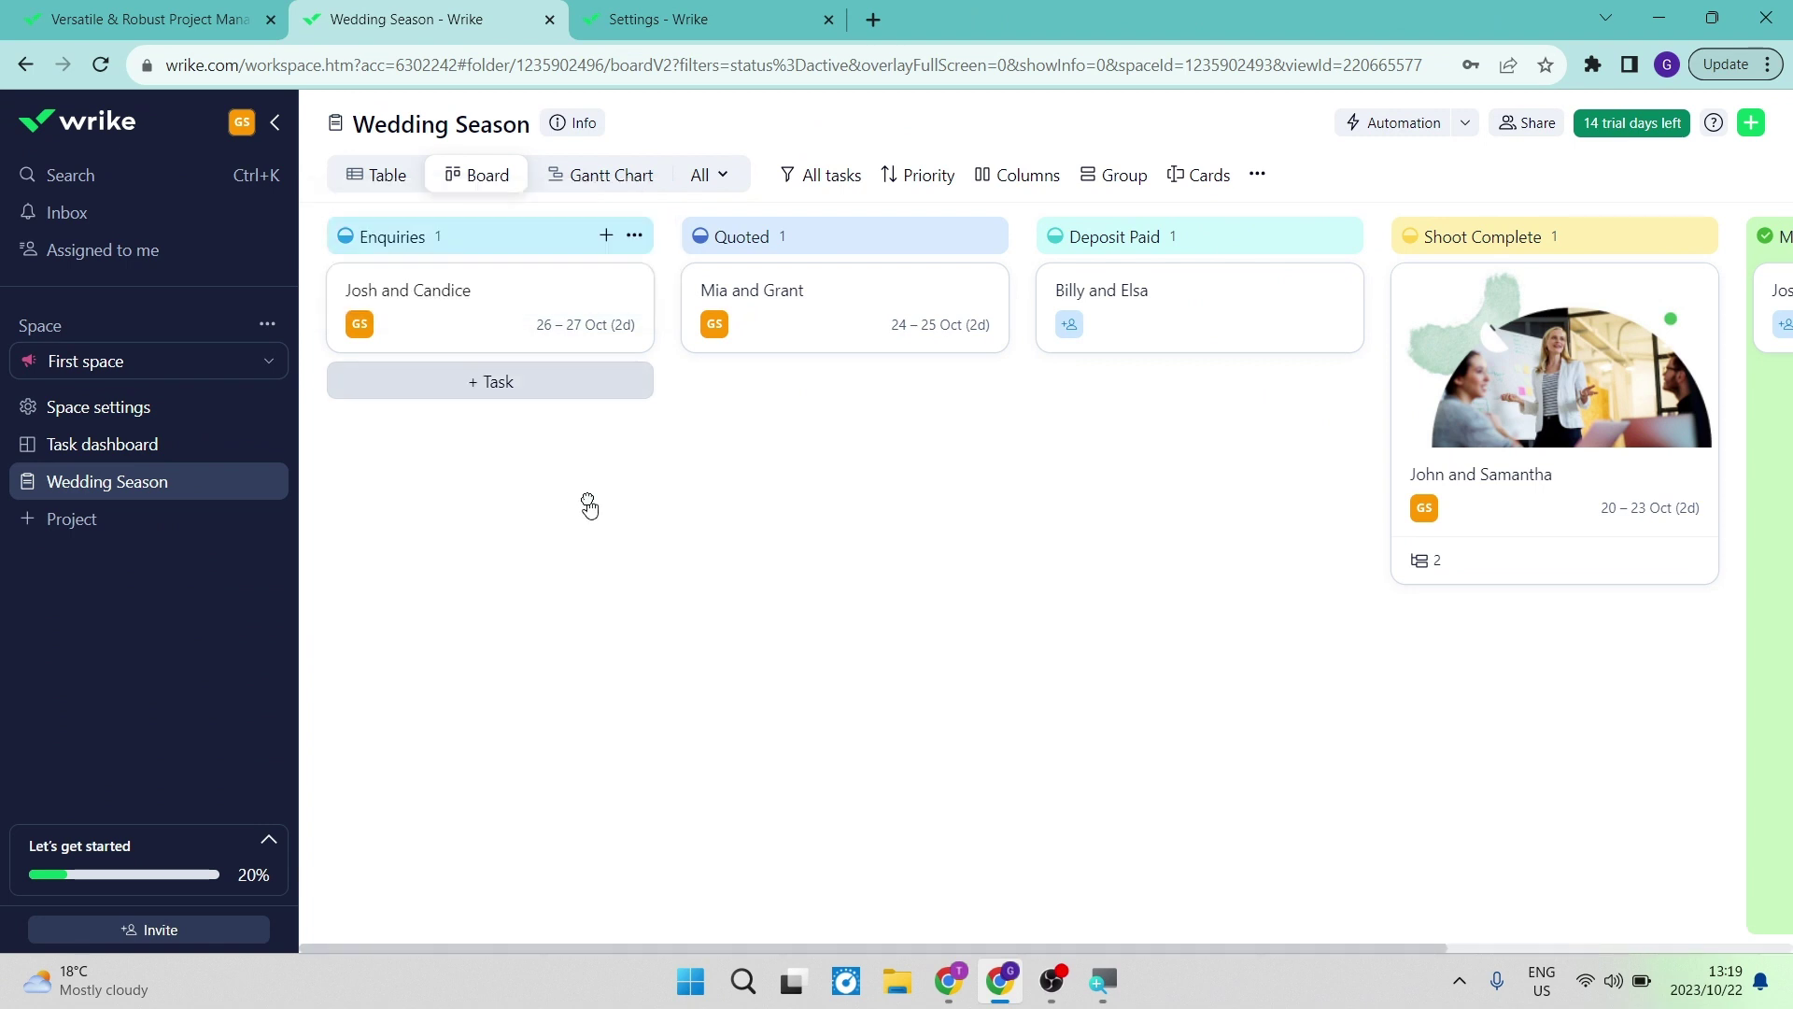
Open the task in the Enquiries column and check its status choices.
click(496, 285)
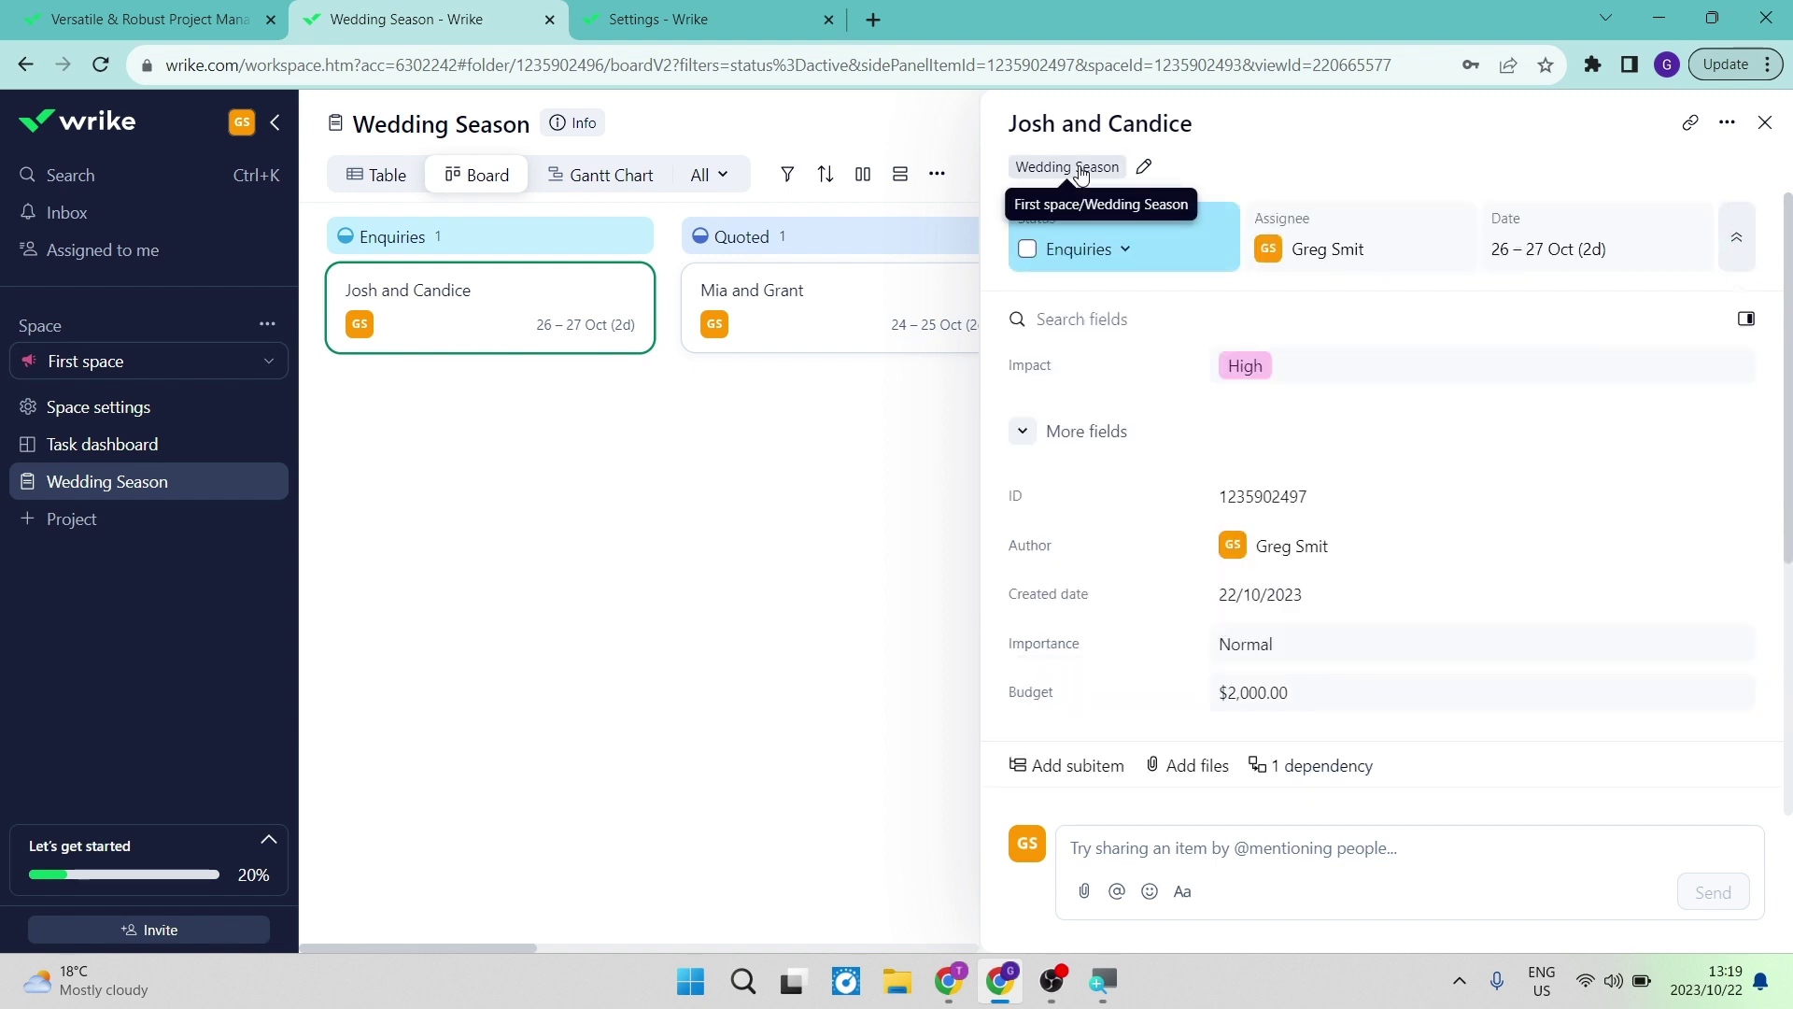
click(1106, 258)
click(1106, 258)
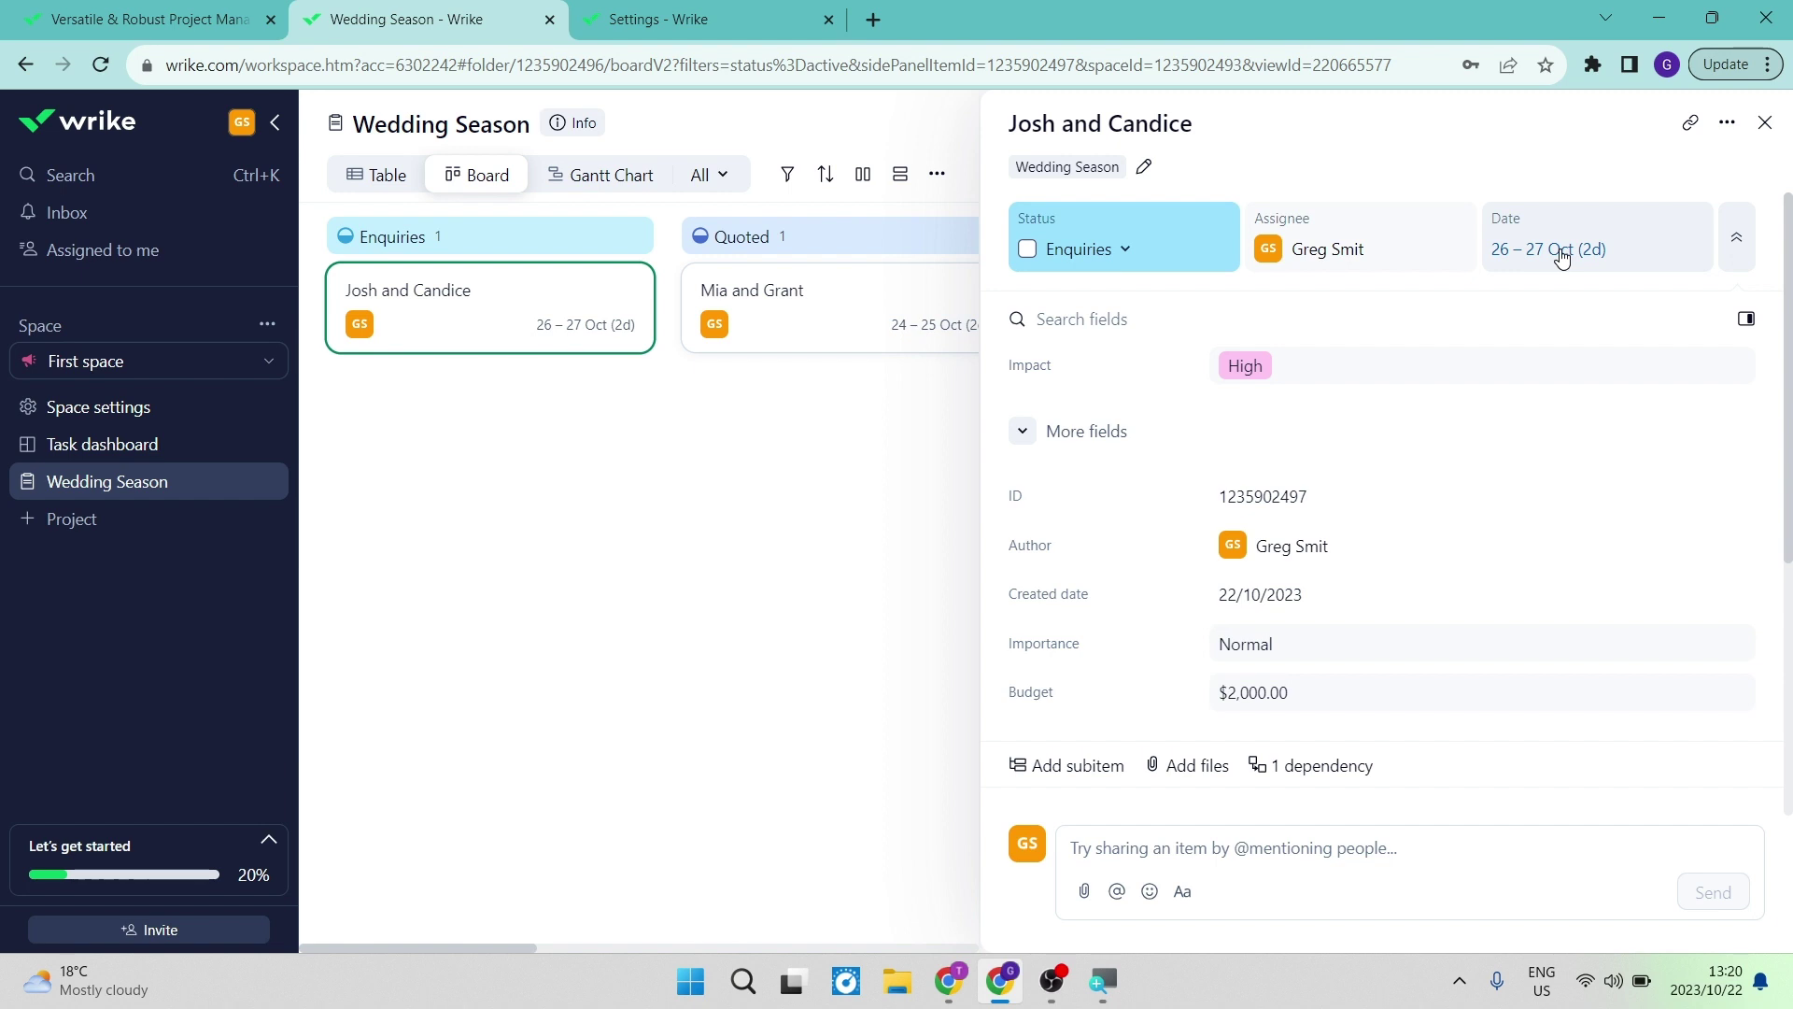
Collapse the Enquiries task's extra fields and open its description for editing.
click(1738, 245)
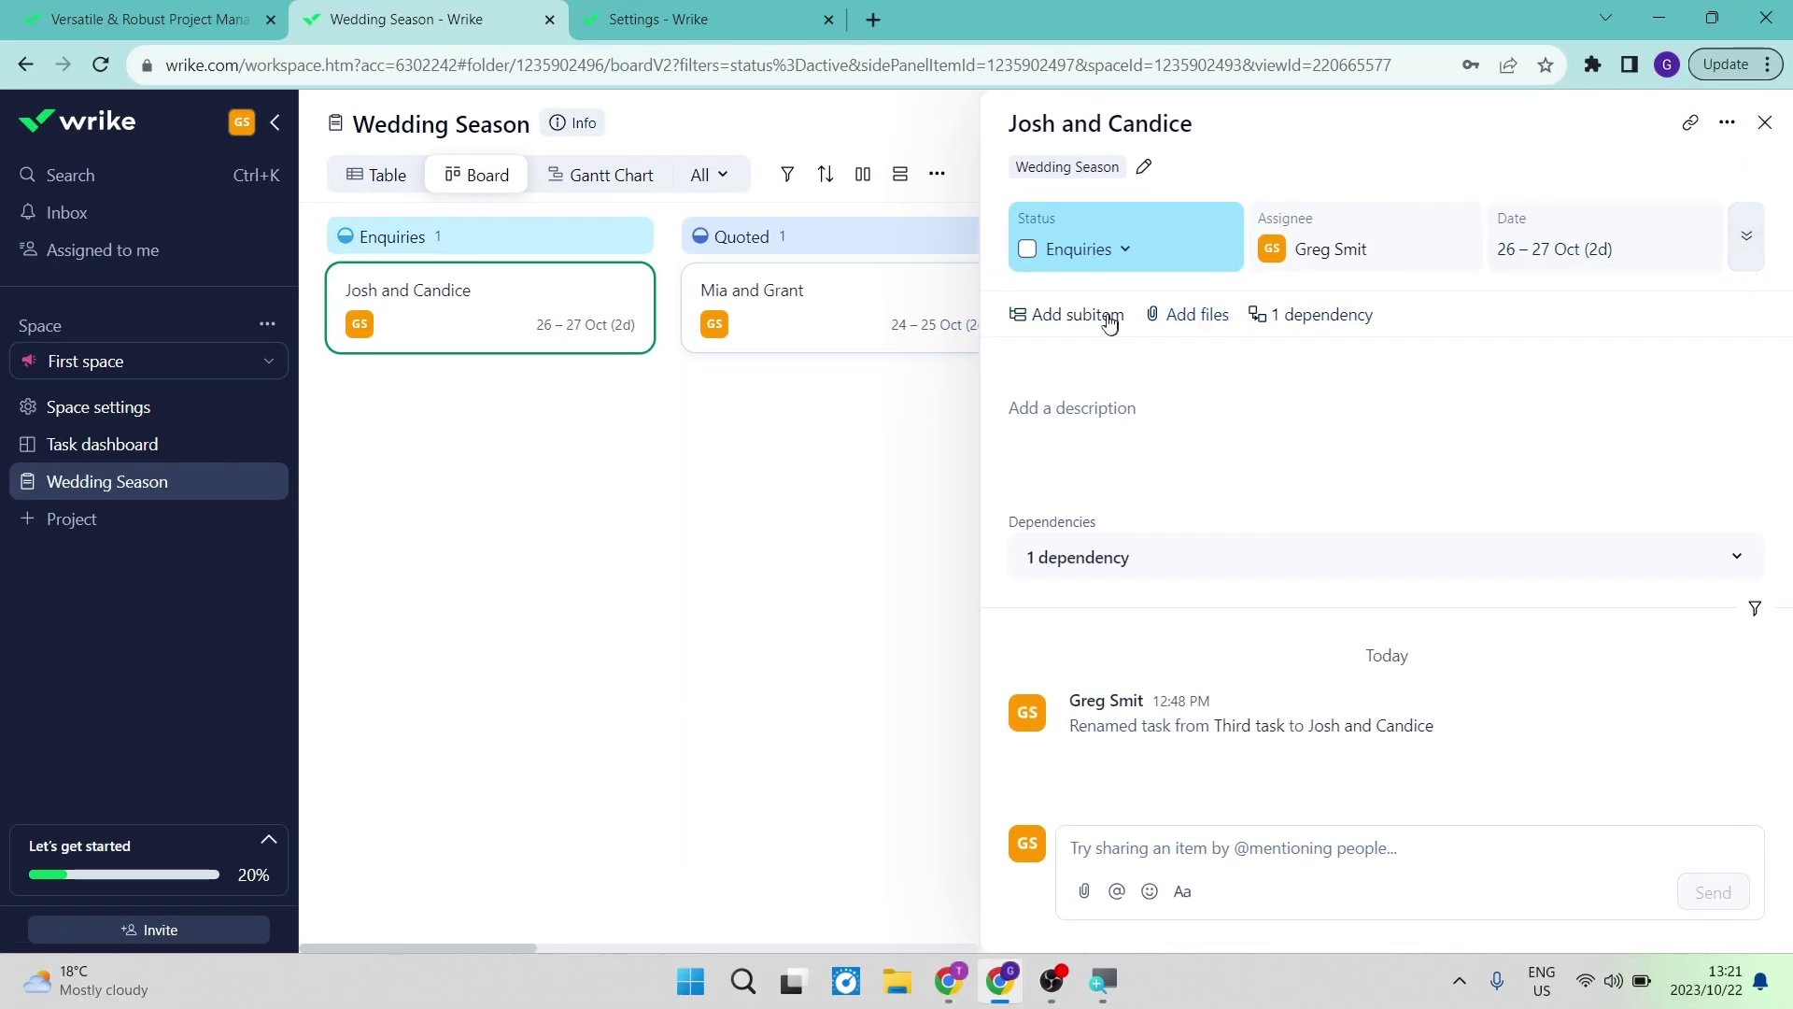
click(1743, 241)
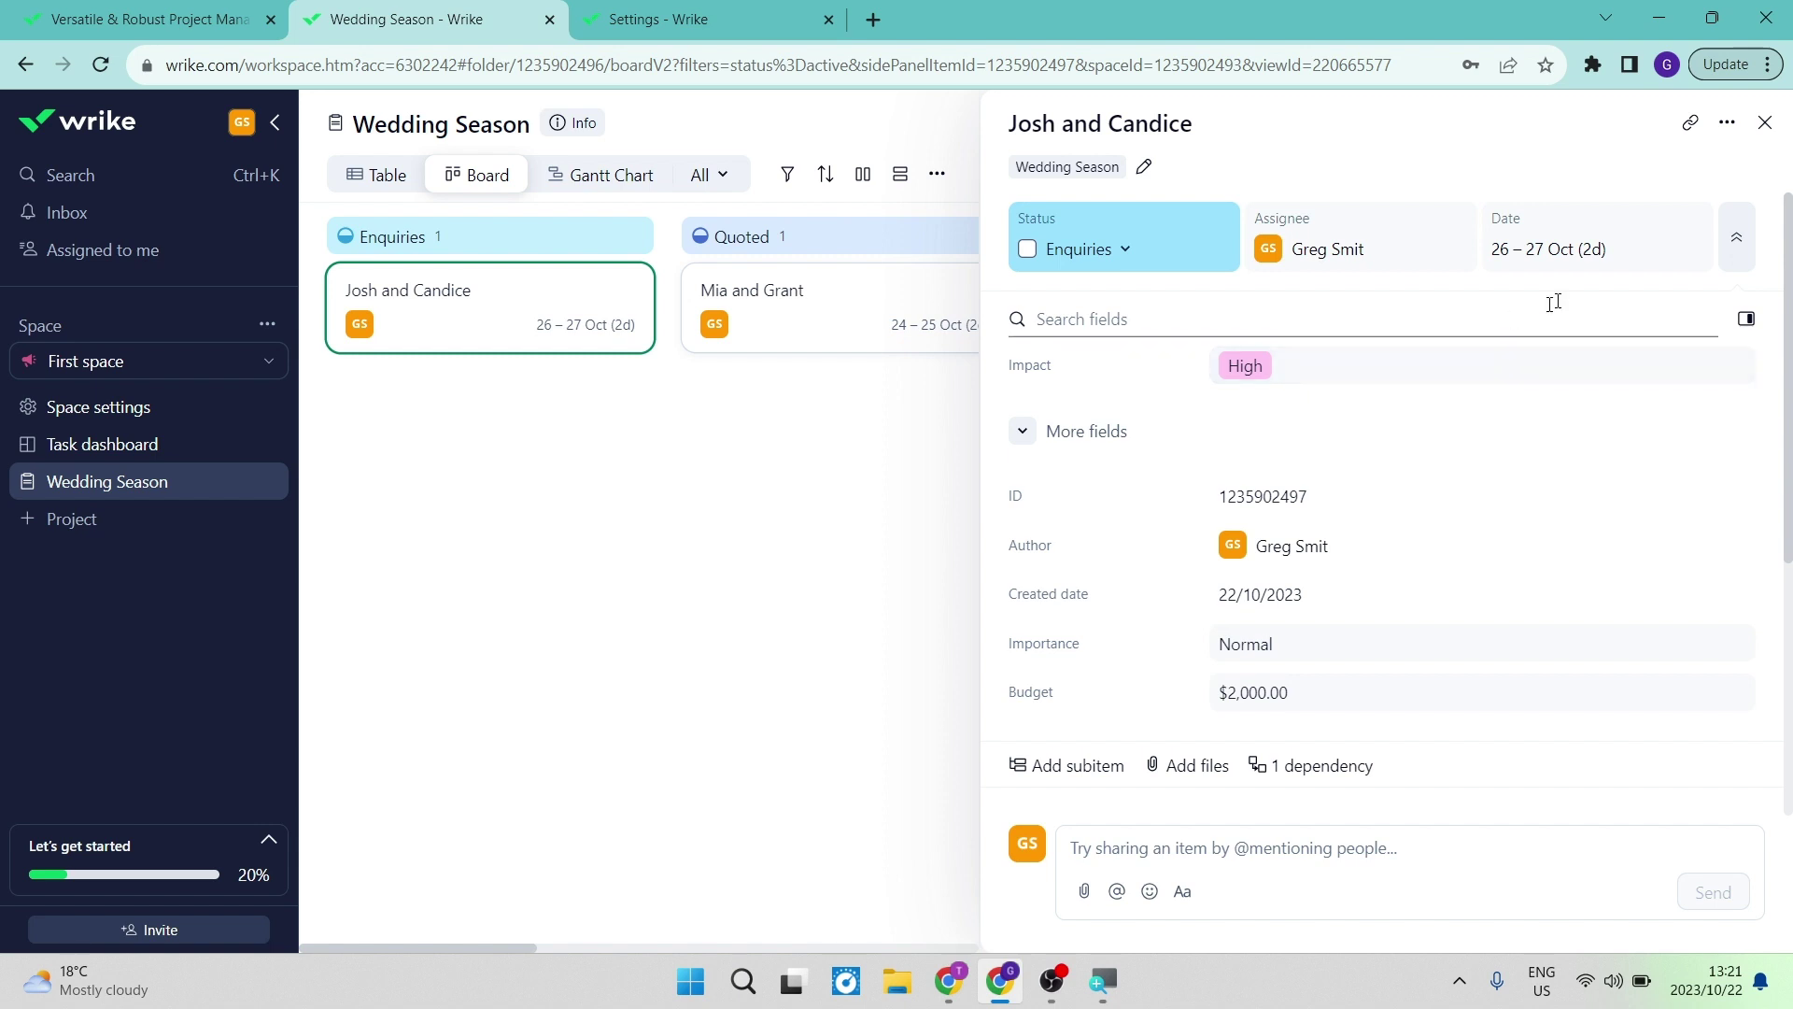
click(1740, 244)
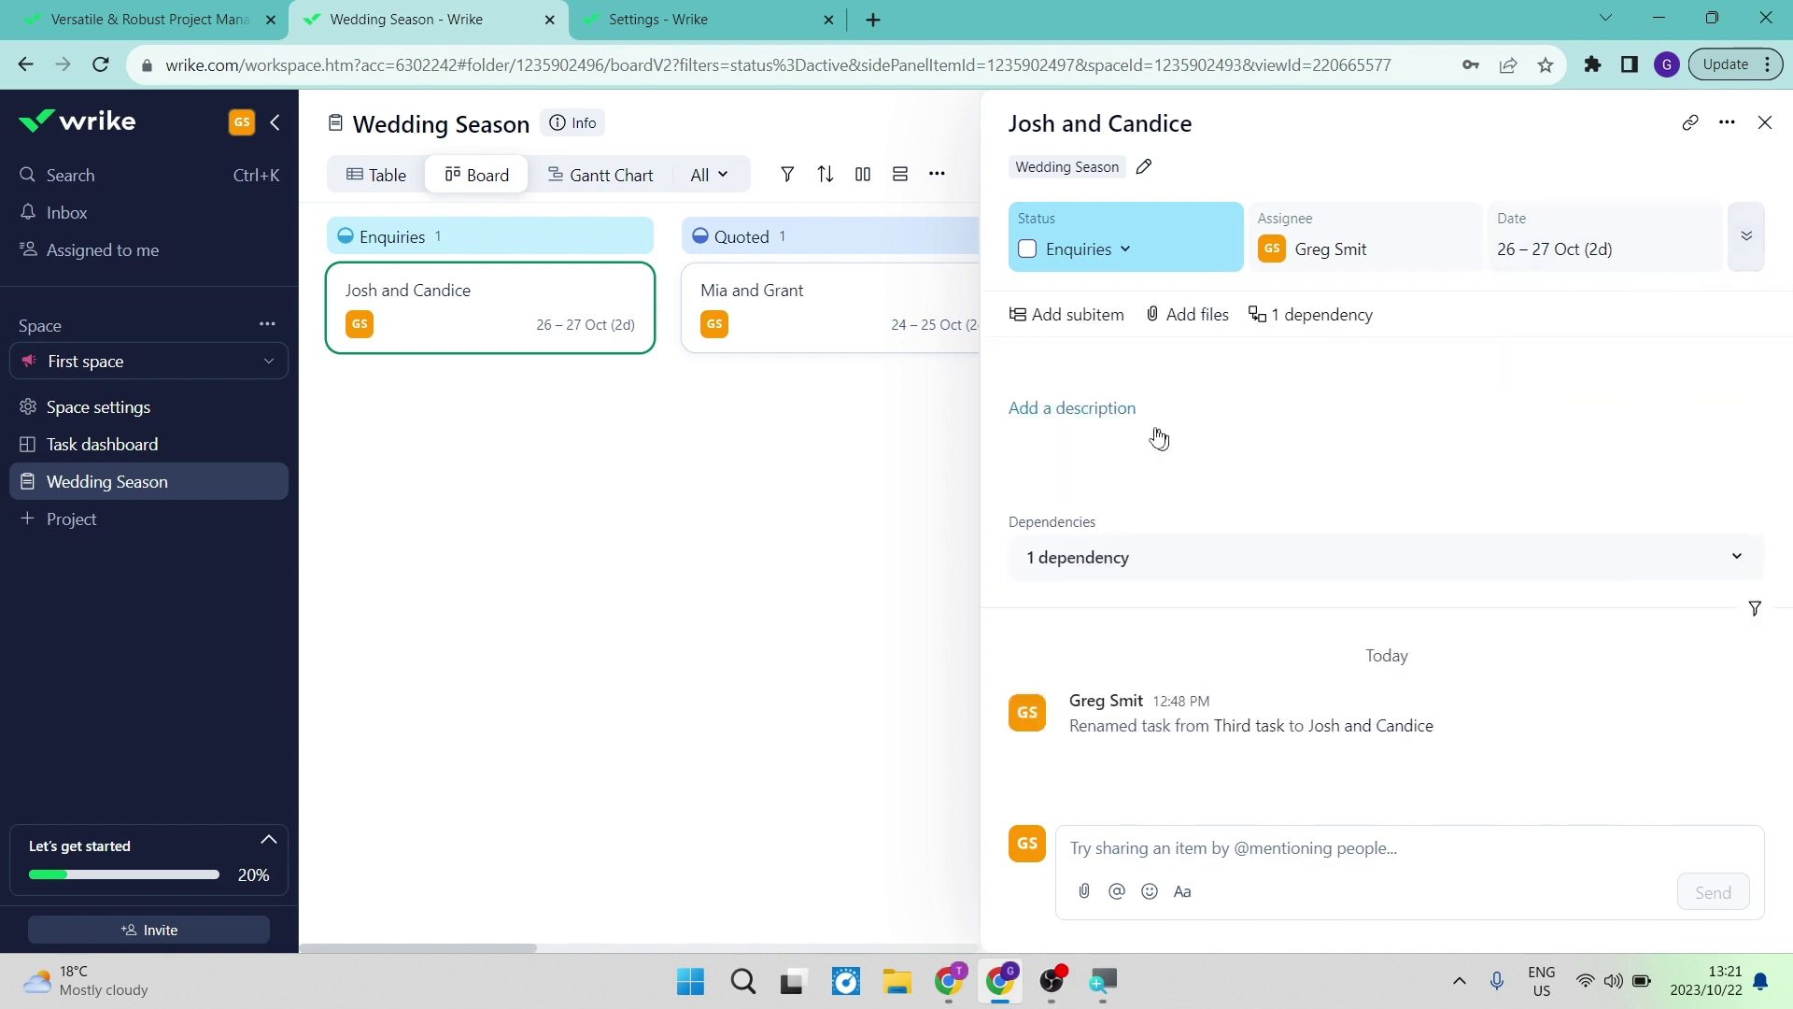
click(1141, 429)
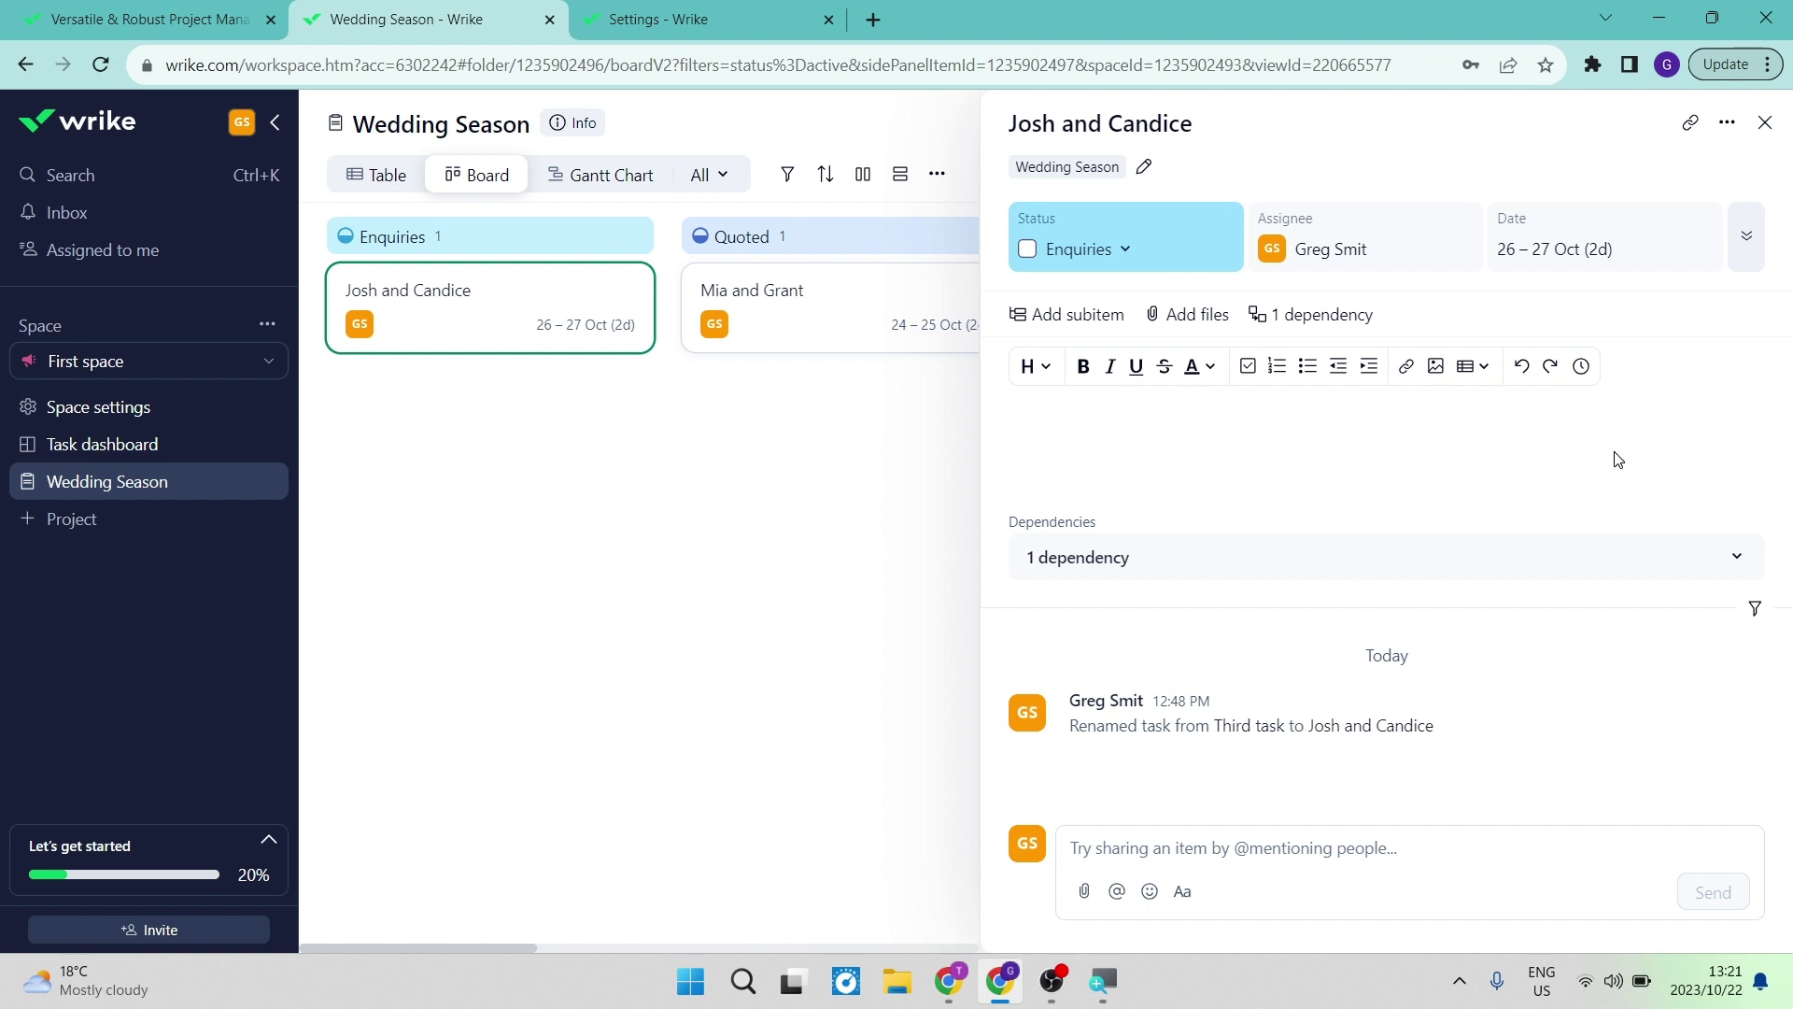
Expand the task's extra fields and inspect the Importance choices and the Budget field's options.
click(1745, 235)
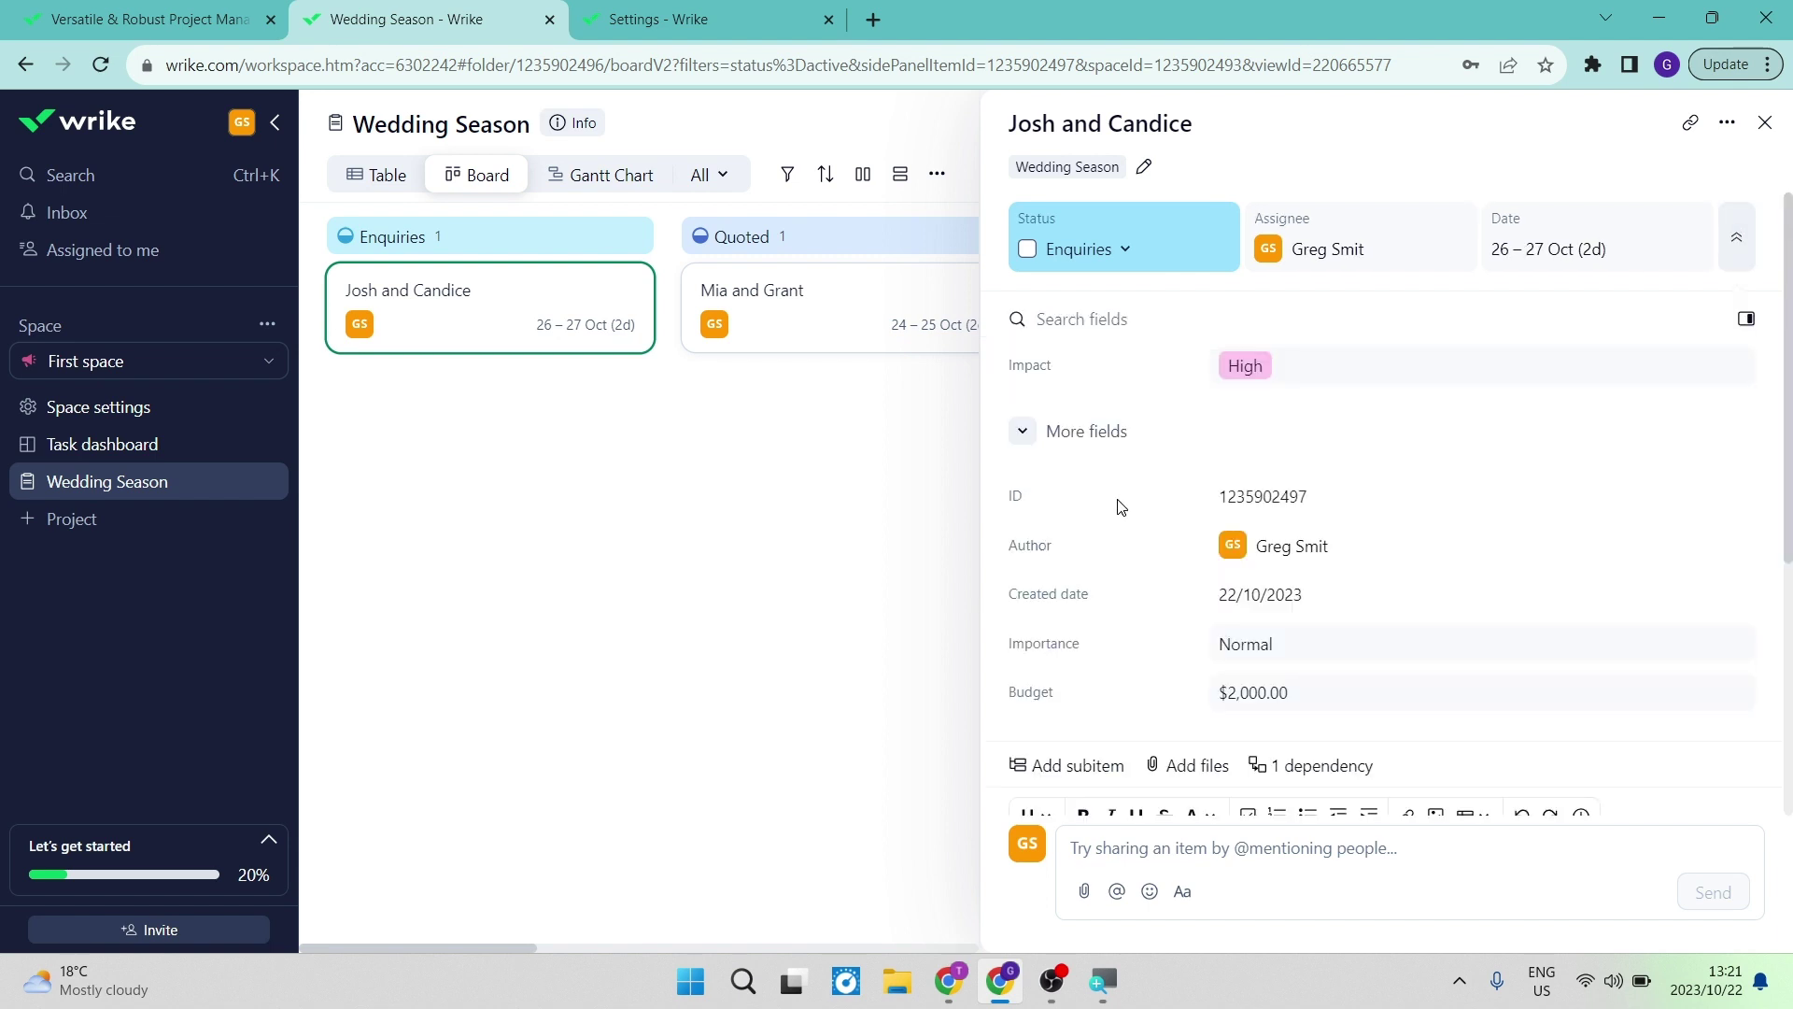
scroll(1121, 506, down, 1)
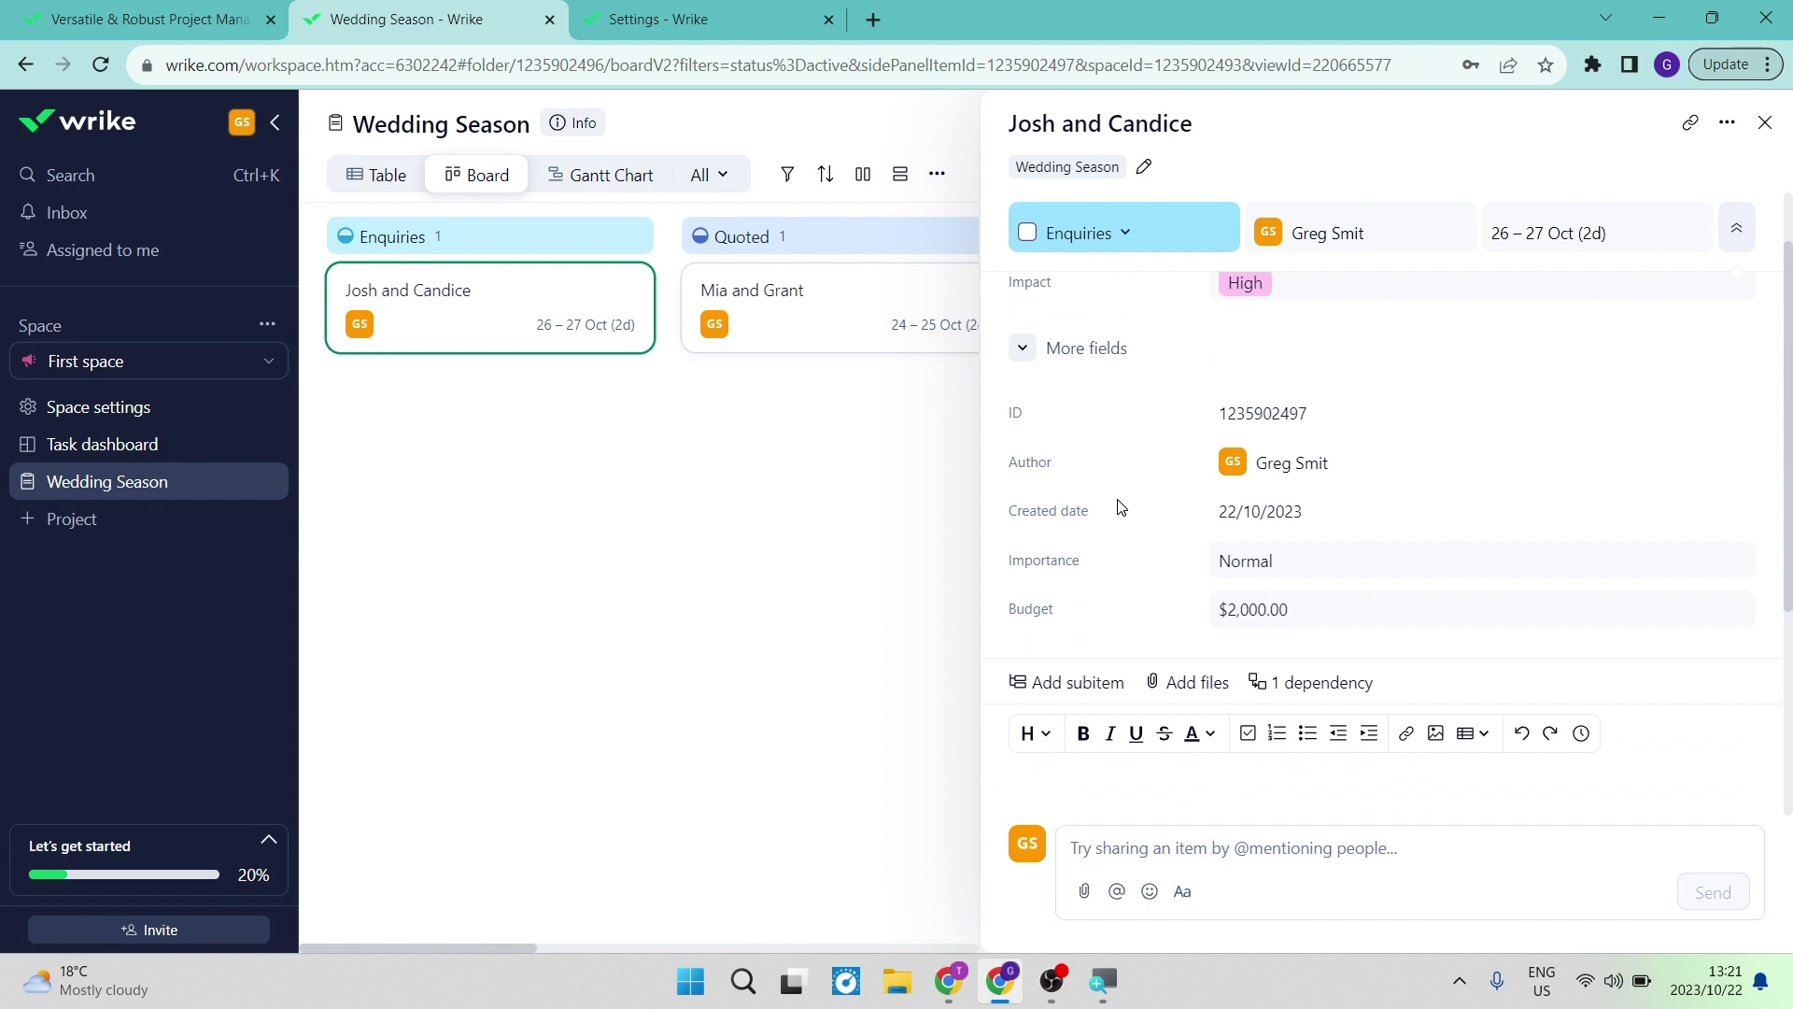
click(1295, 560)
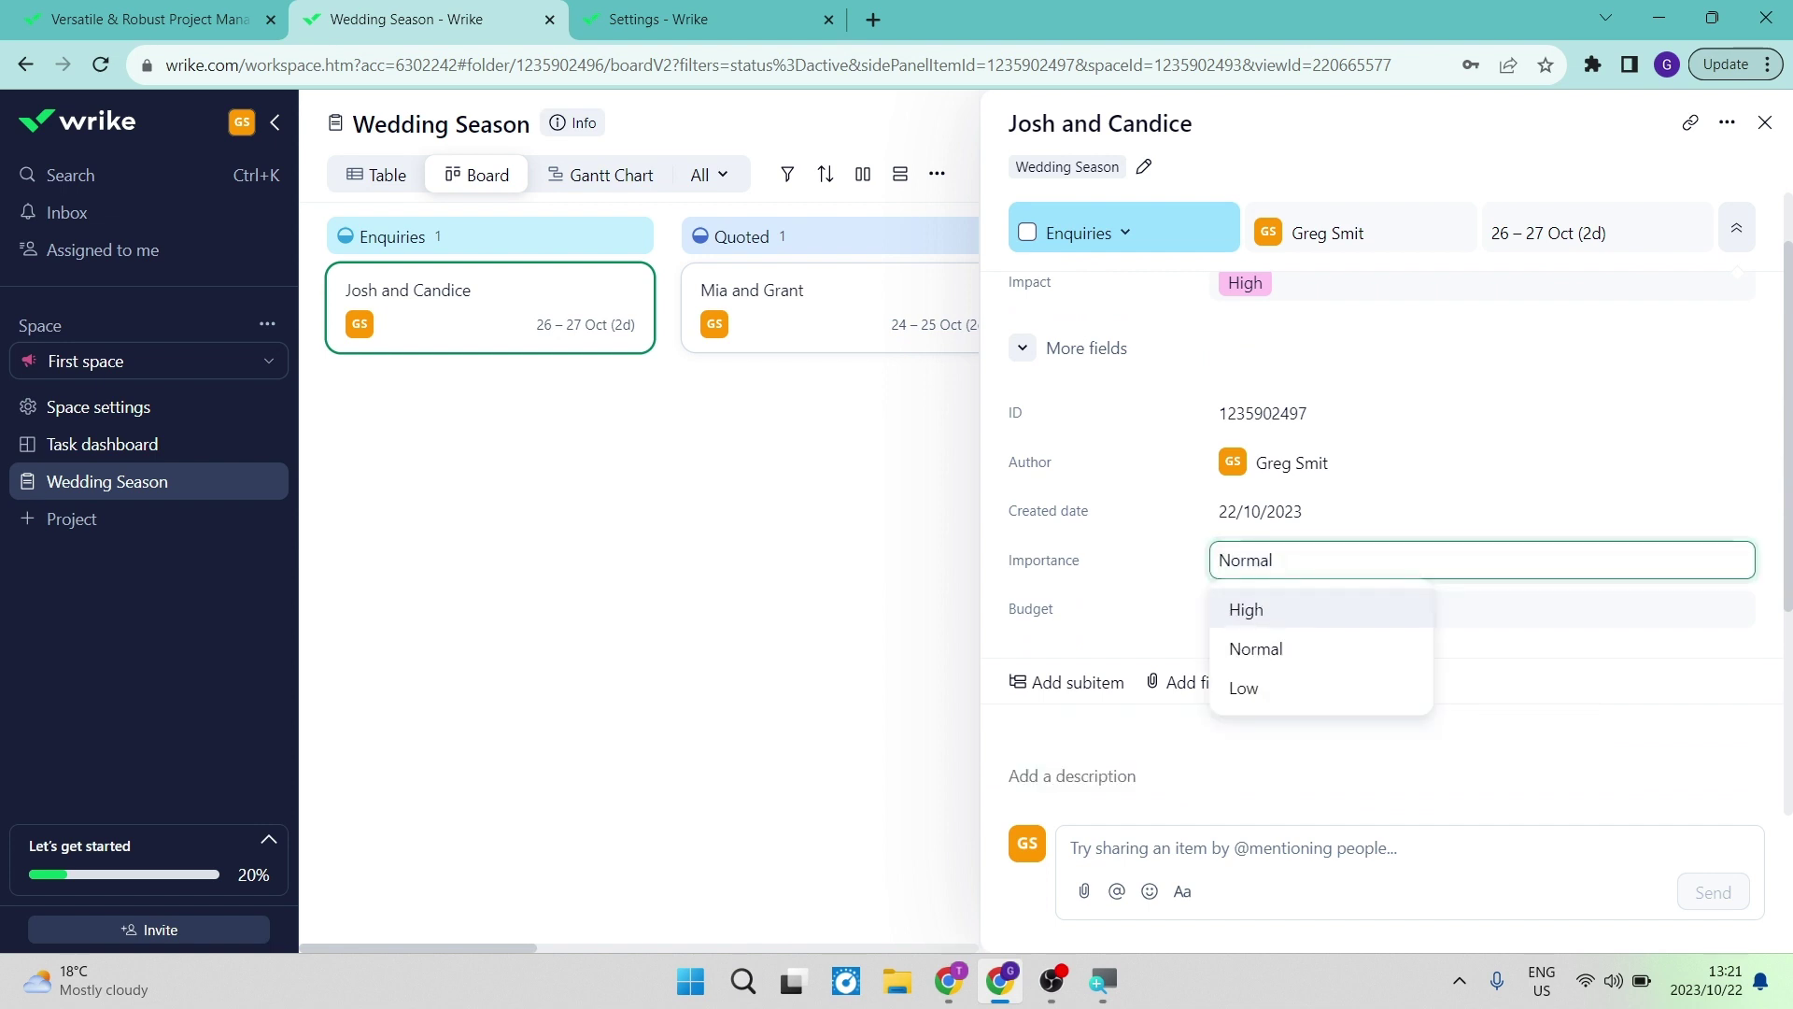
click(1405, 467)
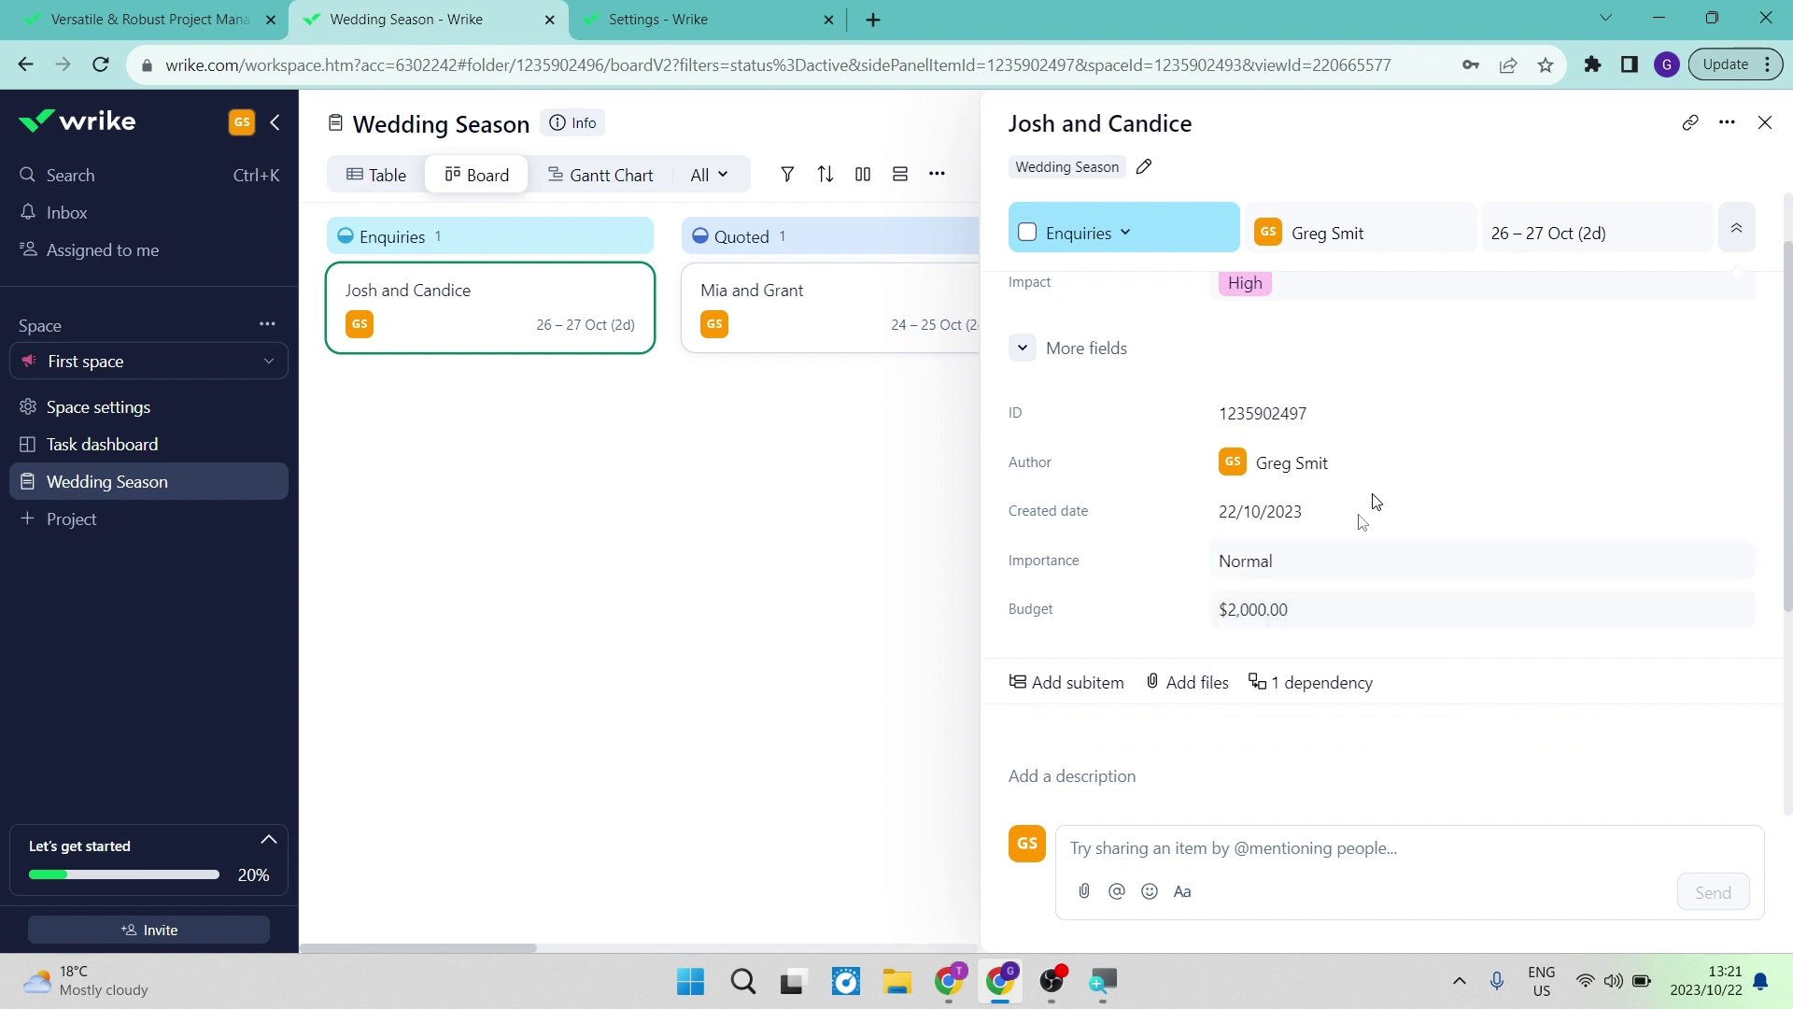
click(1318, 612)
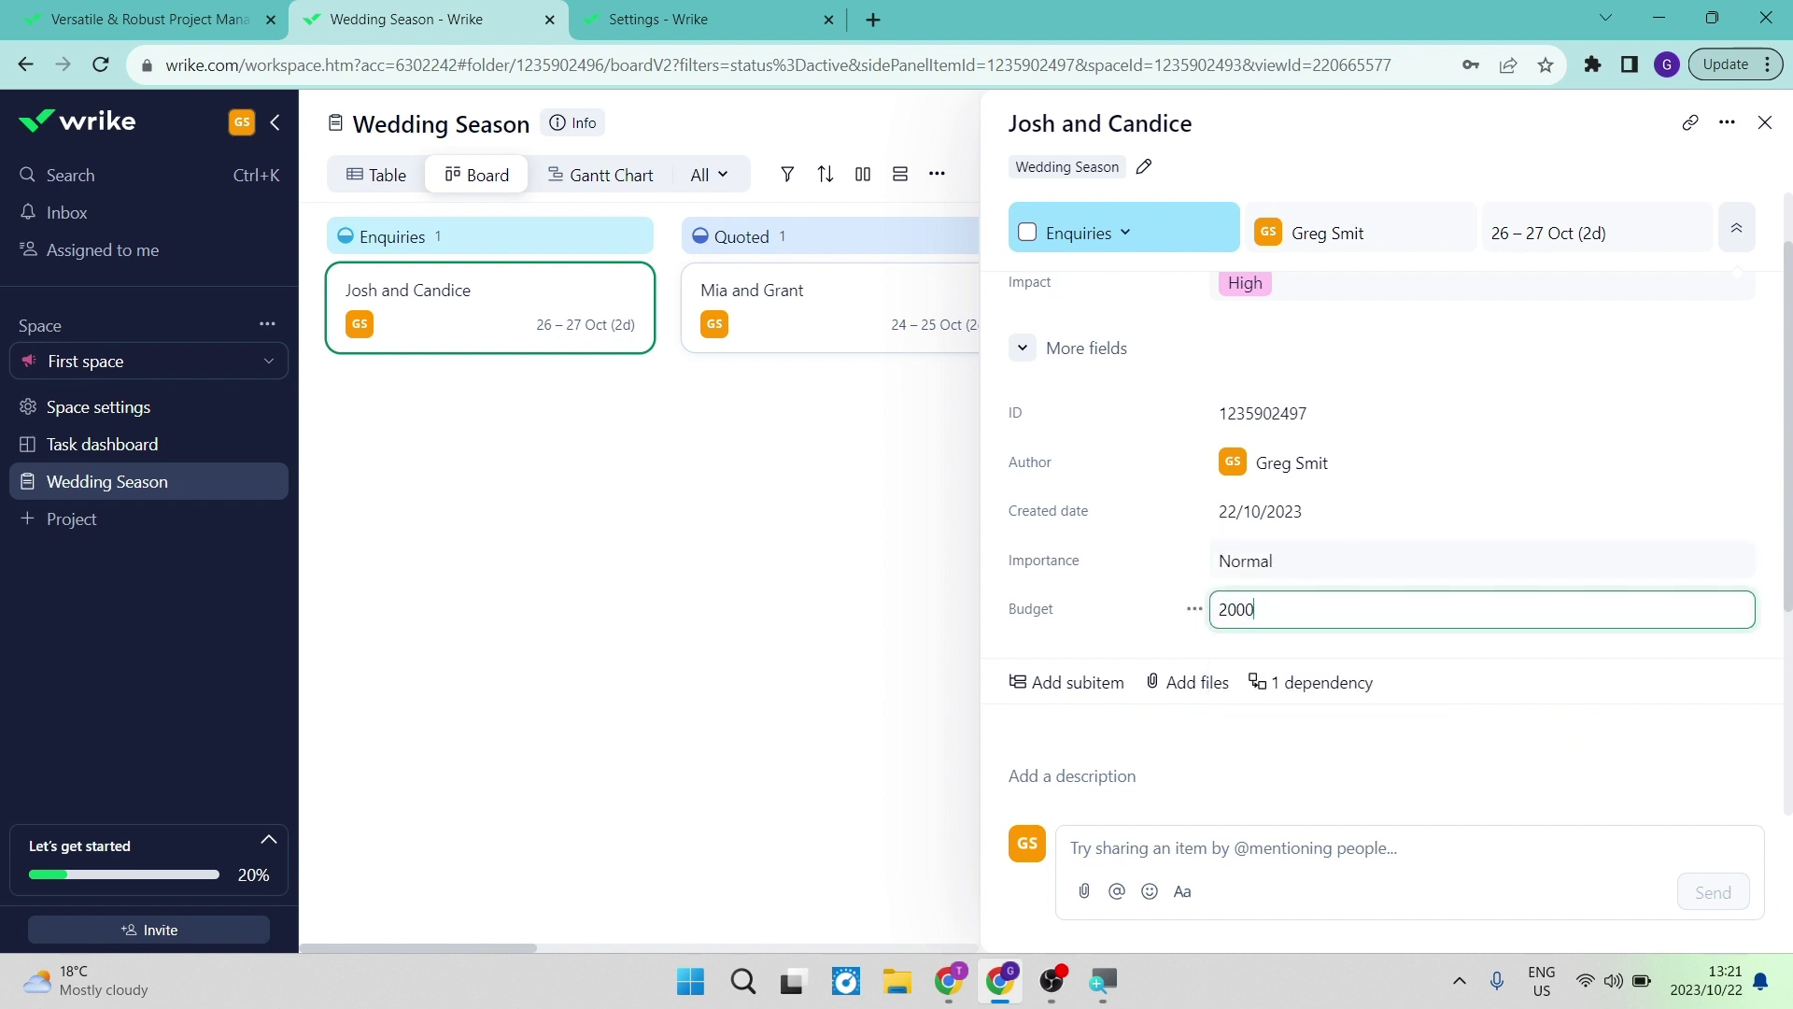
click(1195, 609)
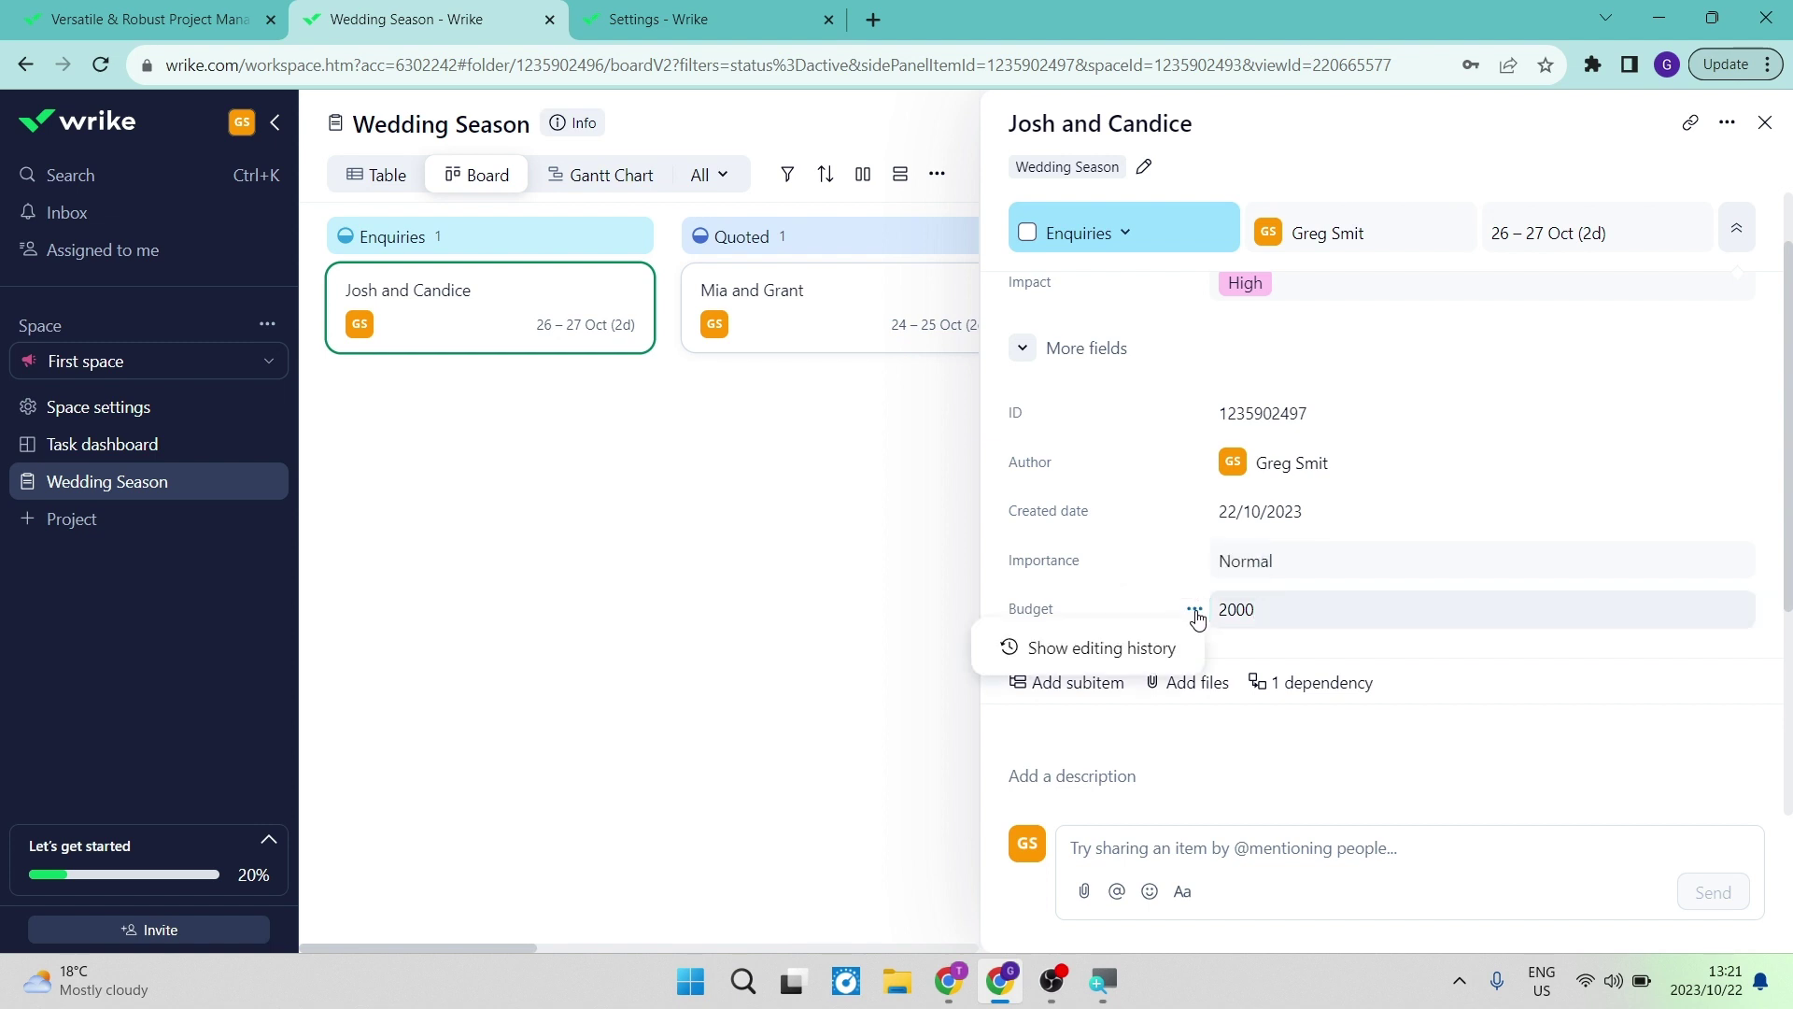
Review the Enquiries task's Budget, description, dependencies and activity, and check which task actions are available.
click(1272, 608)
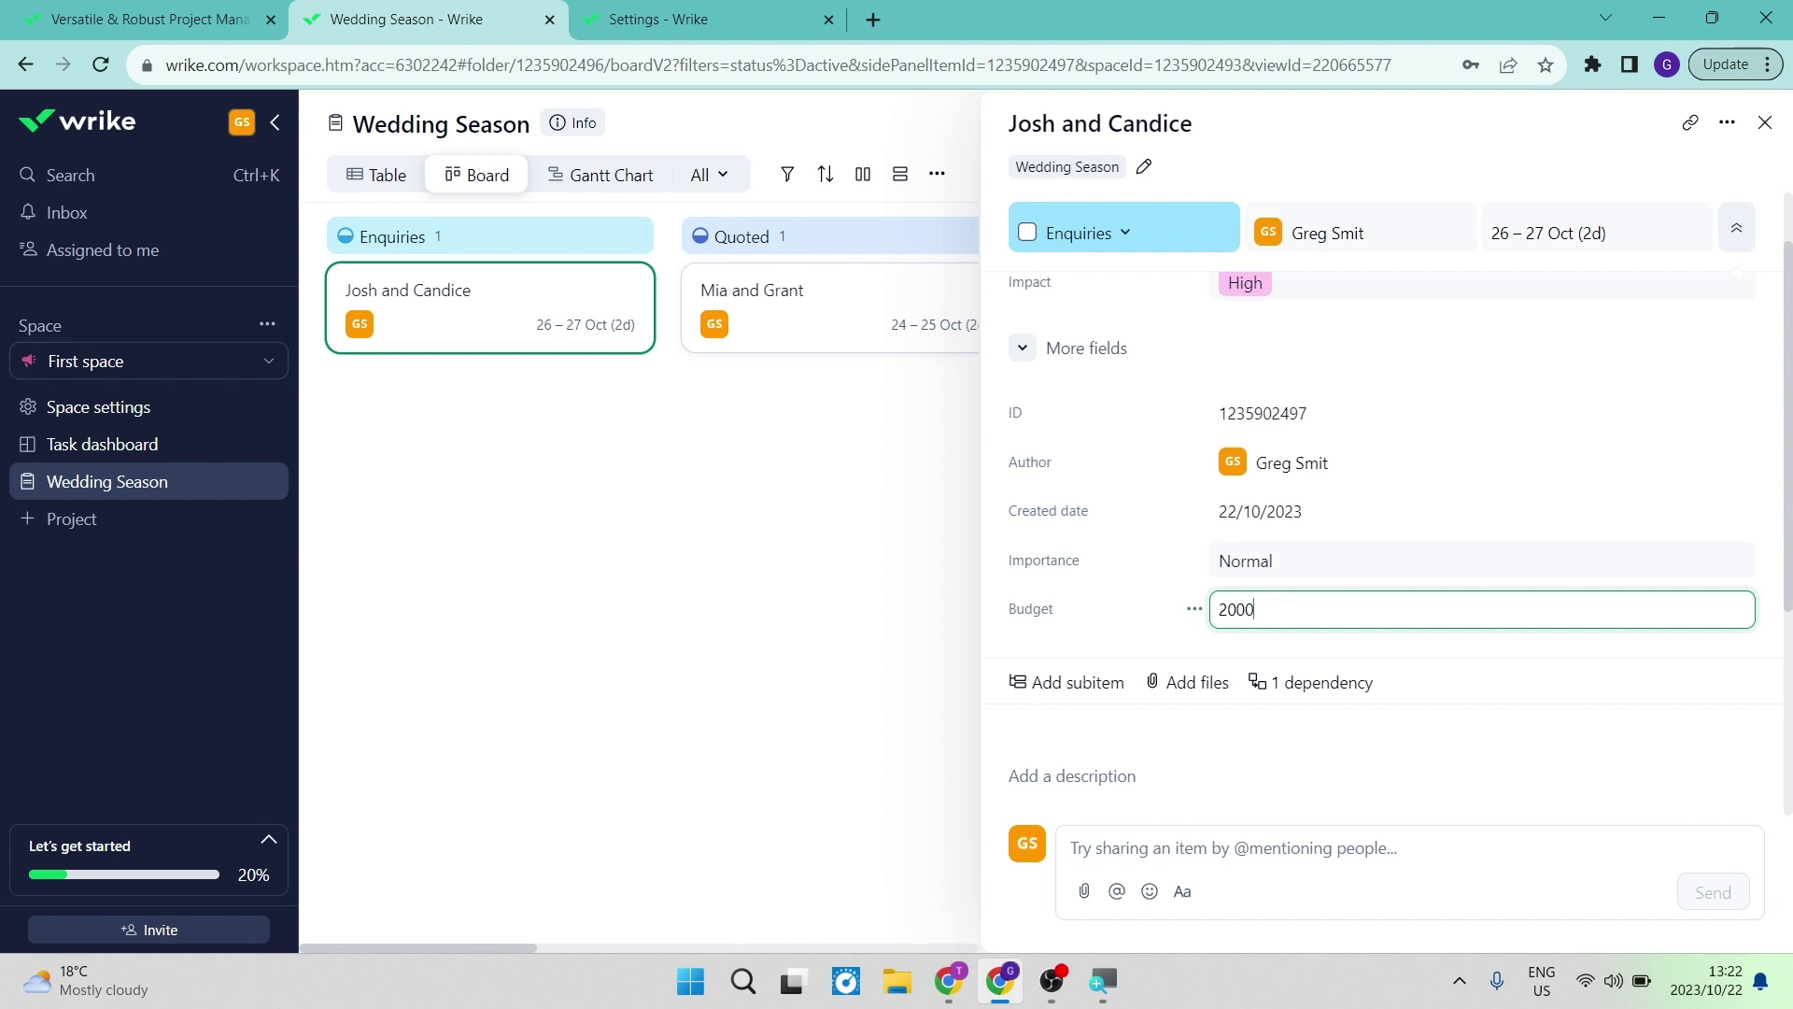
scroll(1270, 727, down, 4)
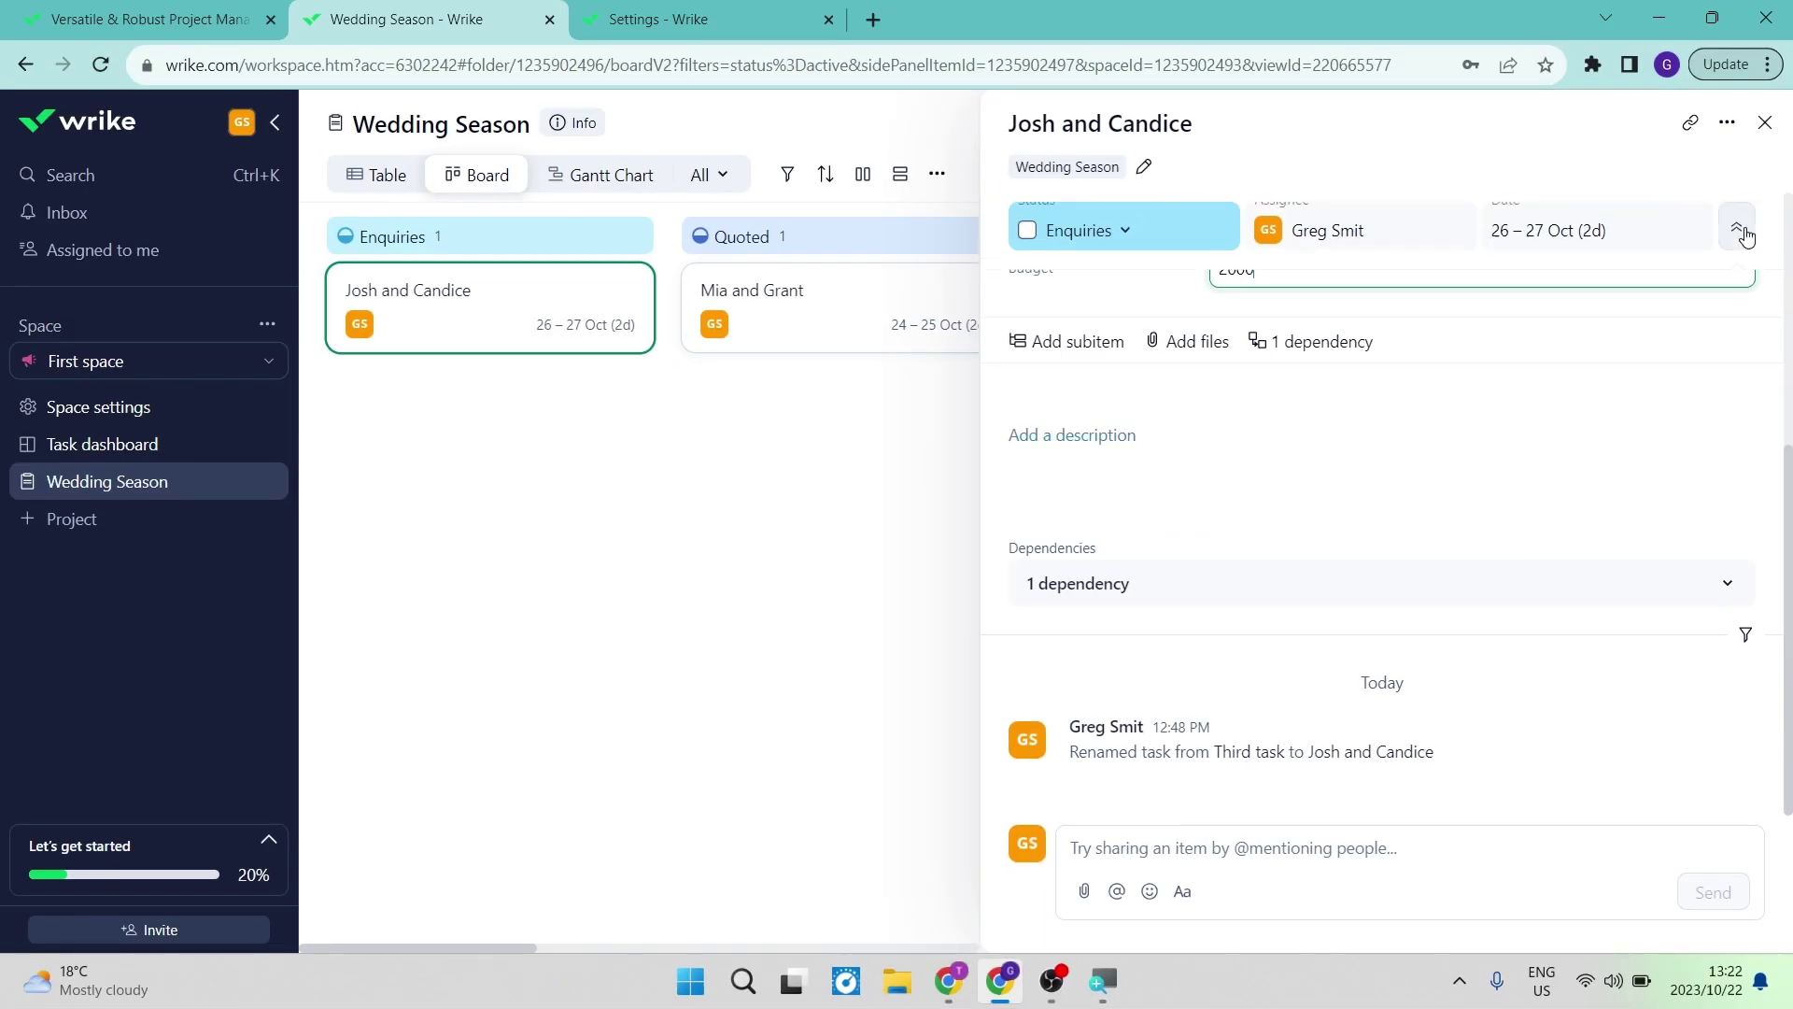
click(1739, 234)
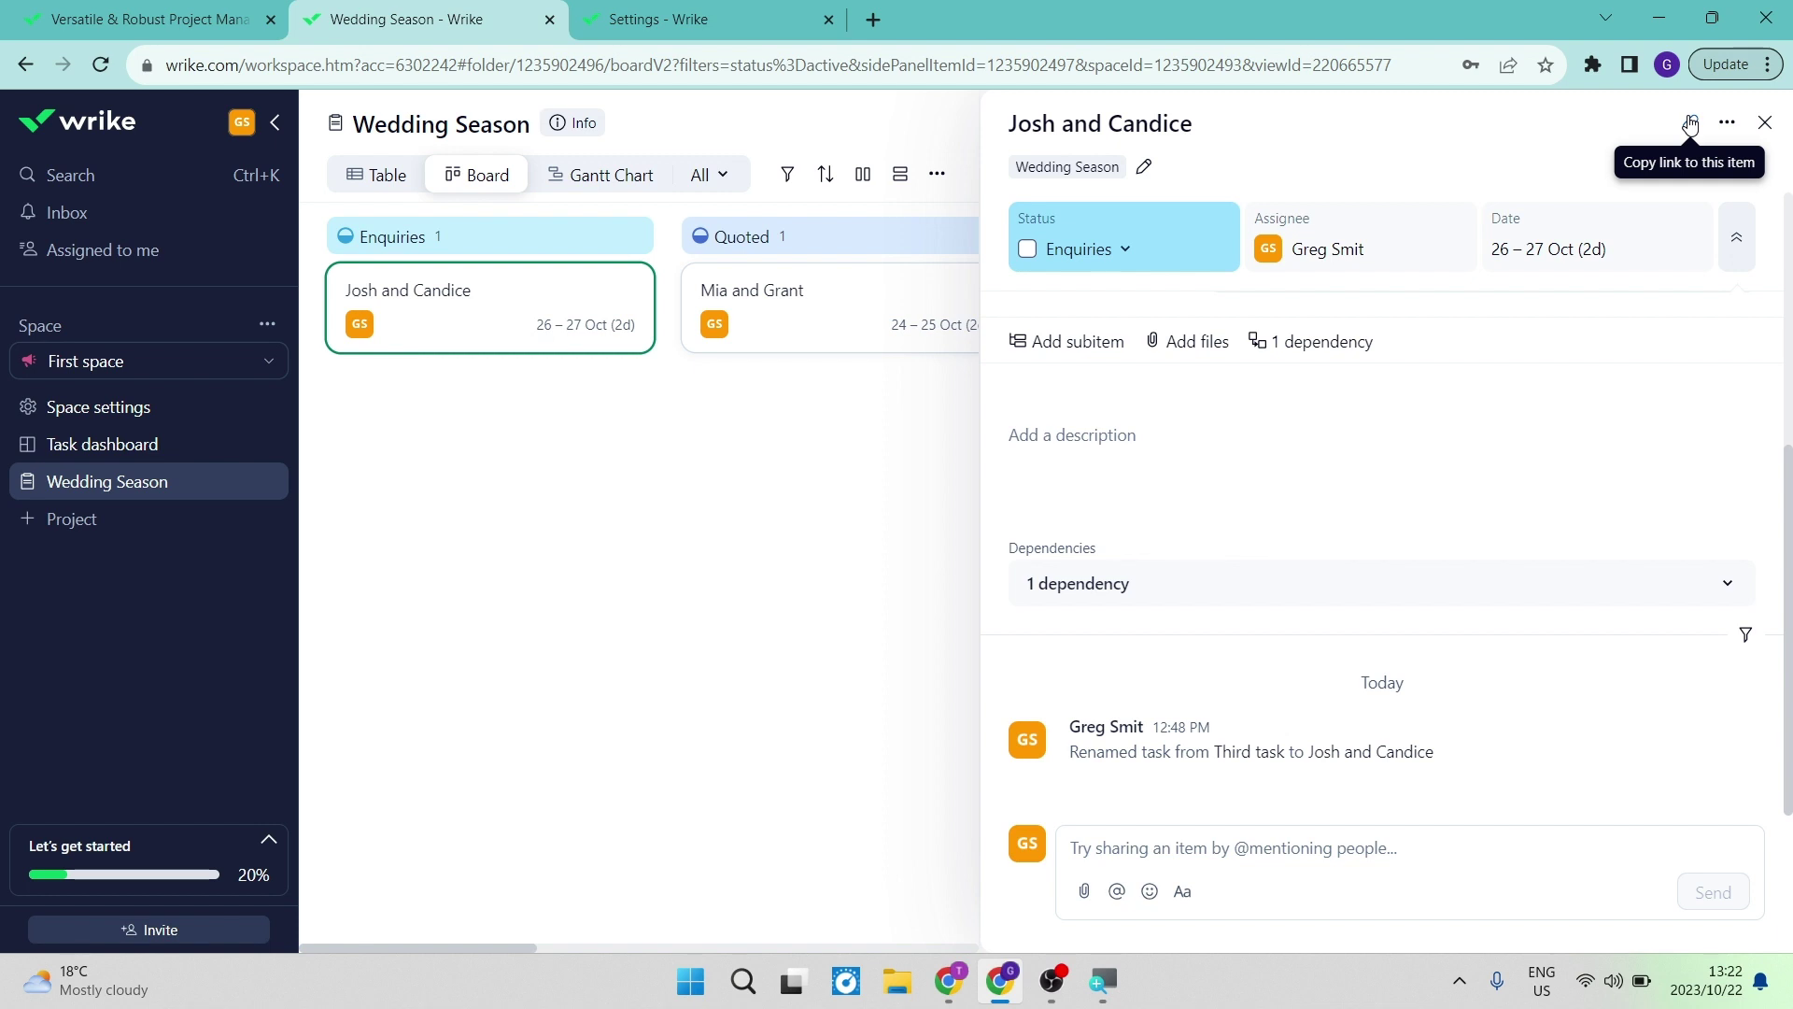
click(1727, 122)
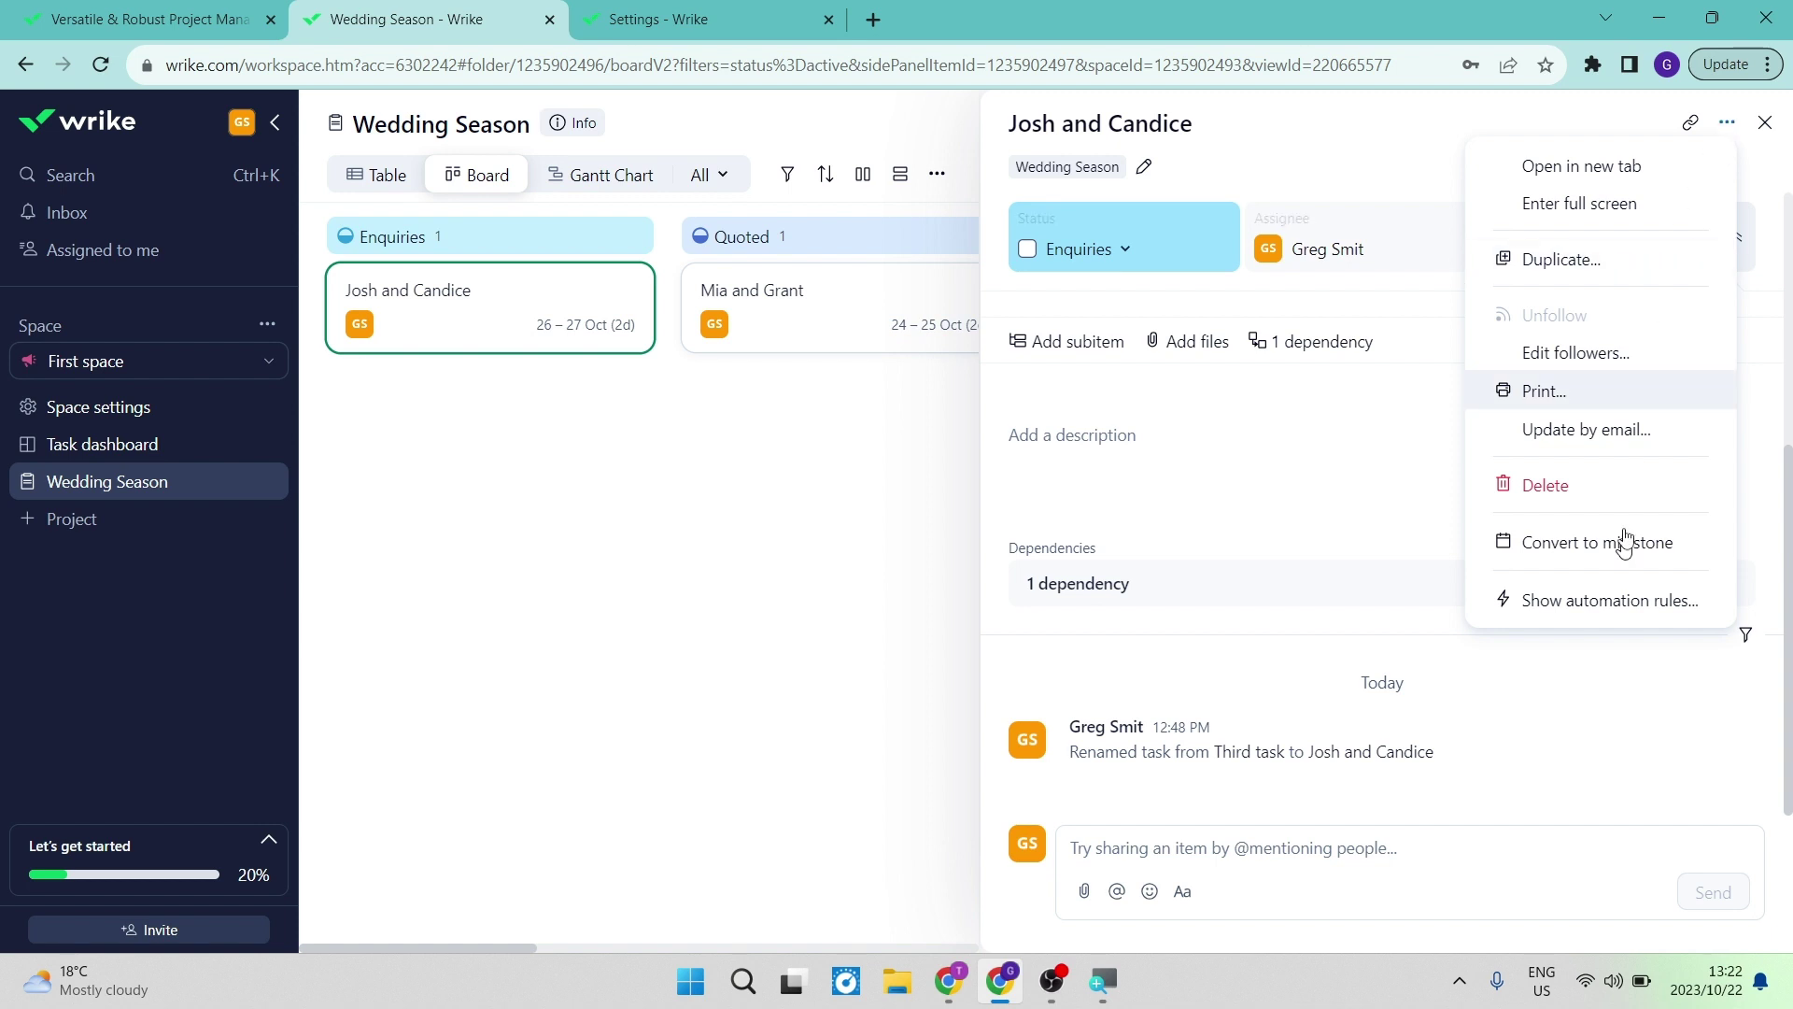
click(1725, 126)
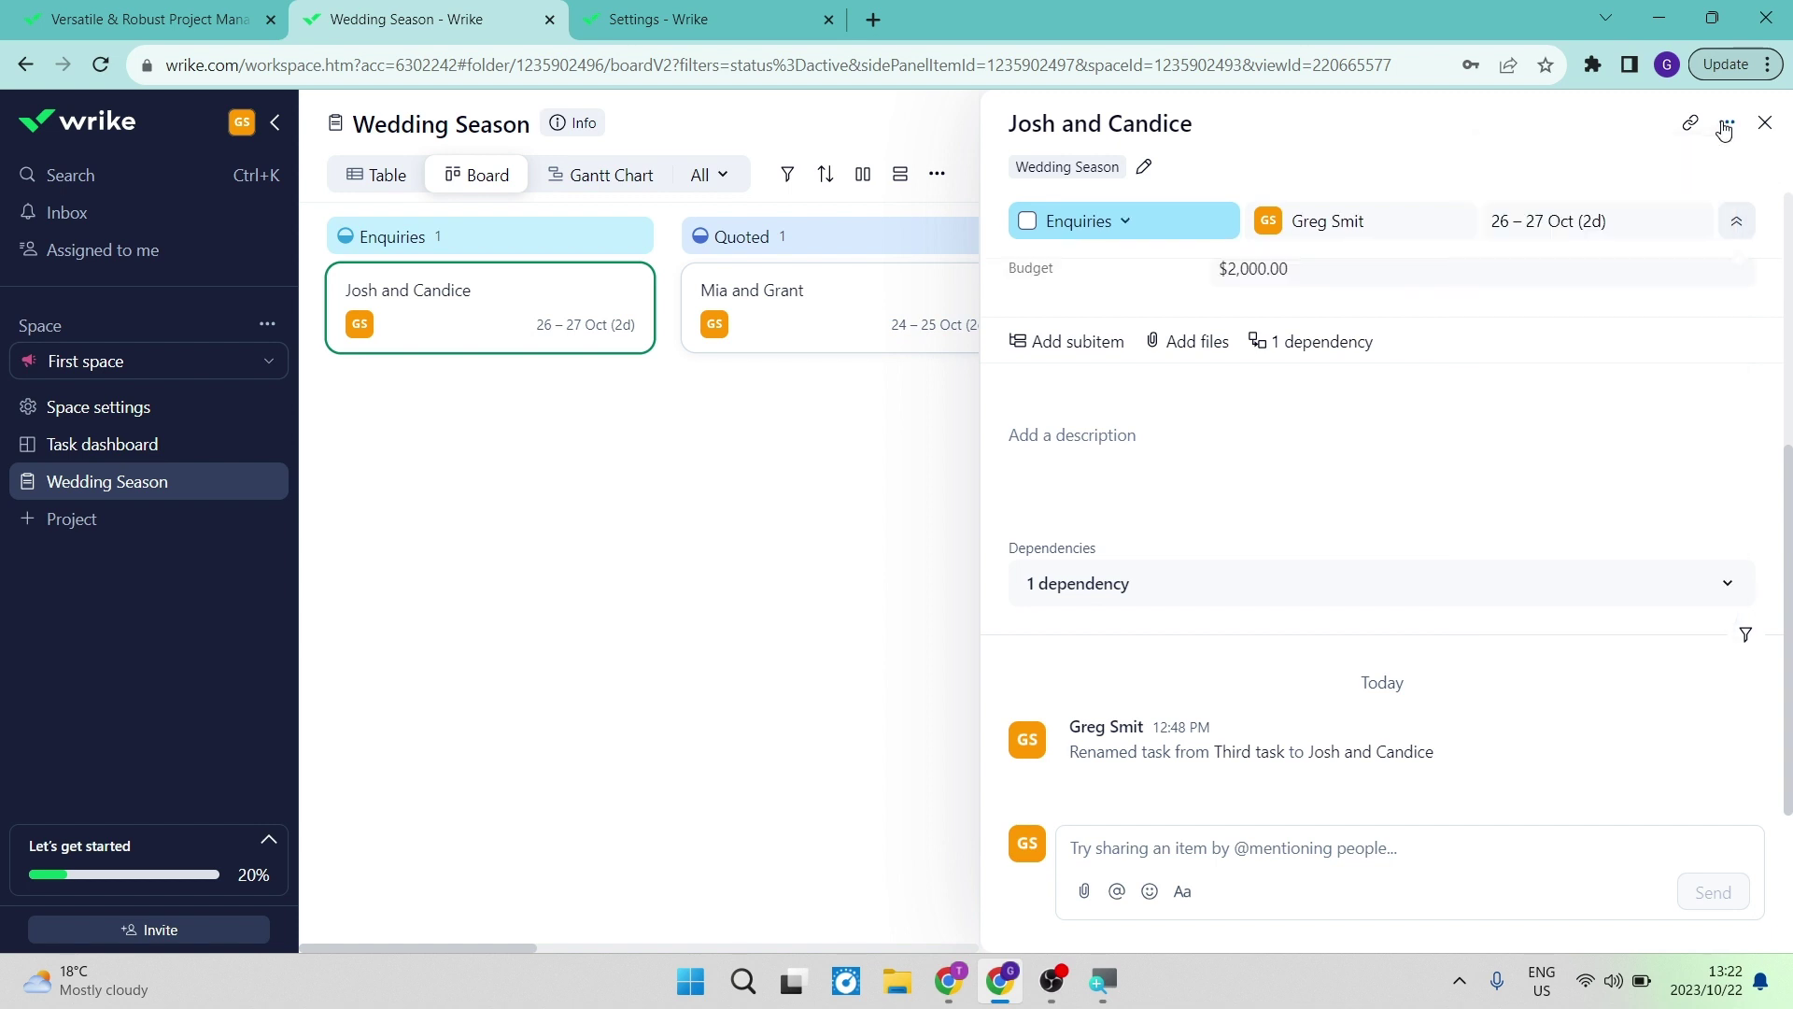
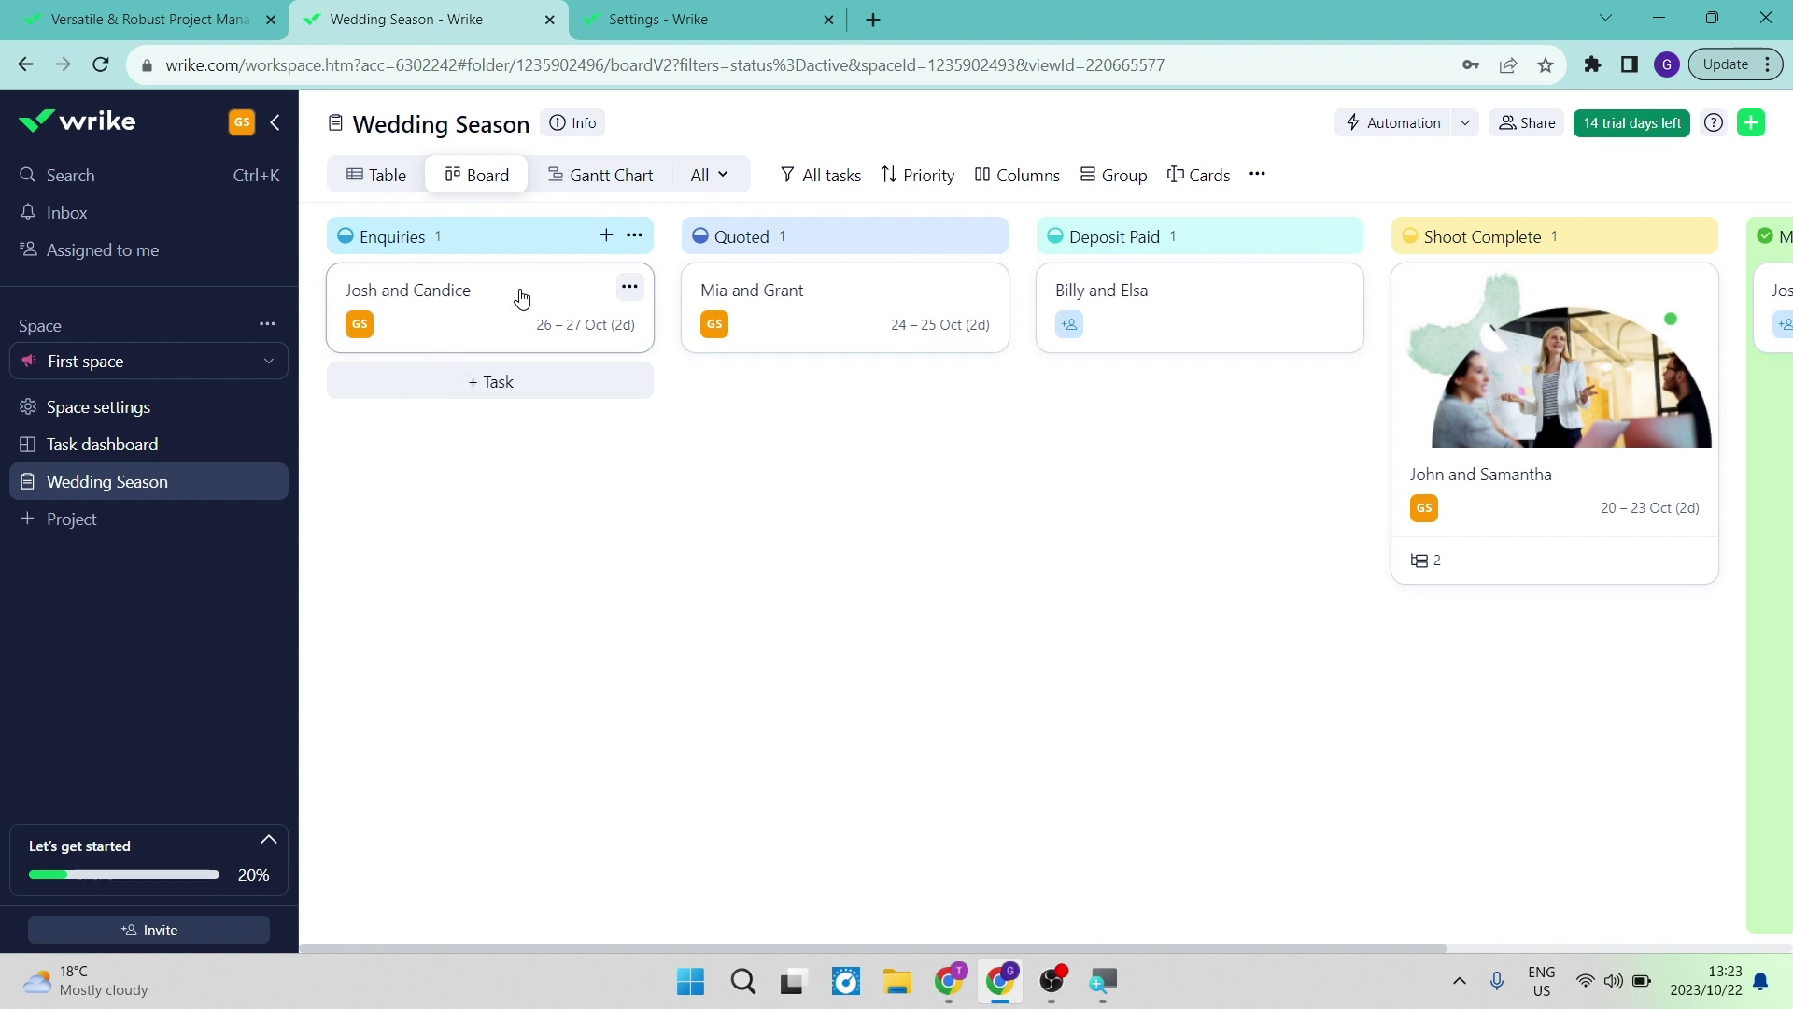
Move the Enquiries task to the Quoted column and inspect its status and importance options.
drag(523, 297, 863, 410)
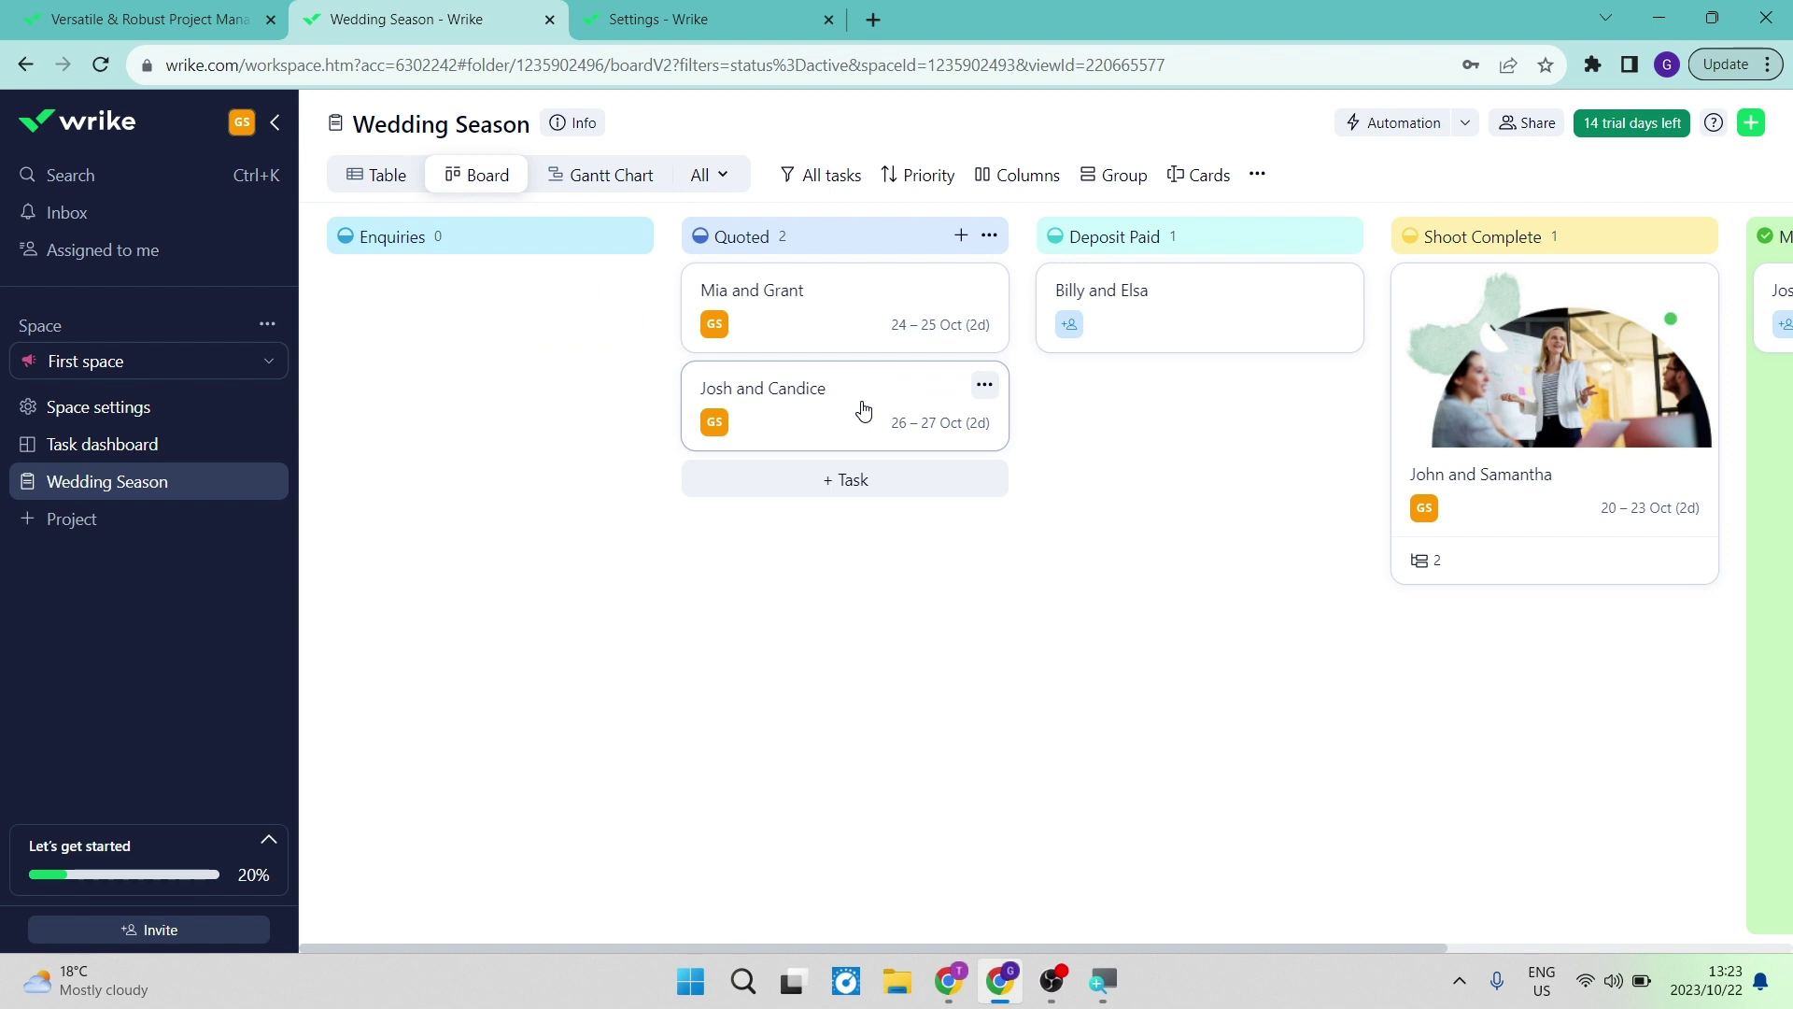
click(983, 387)
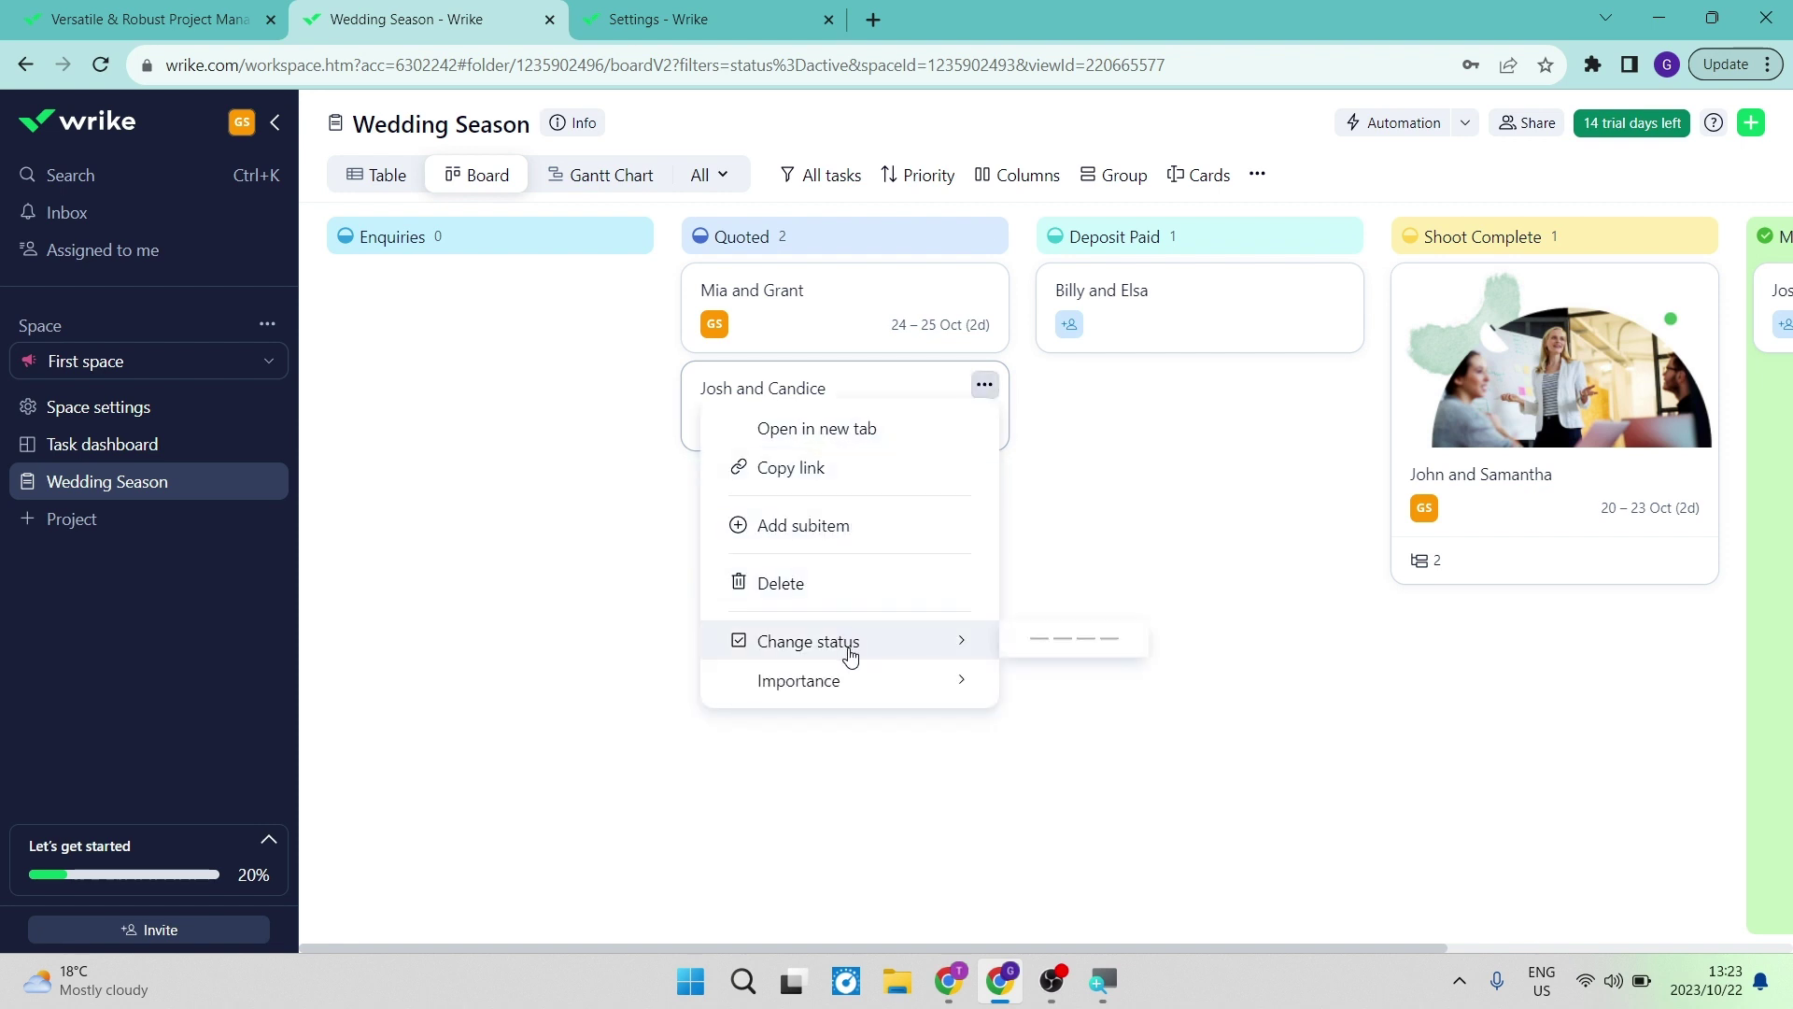
mouse_move(848, 696)
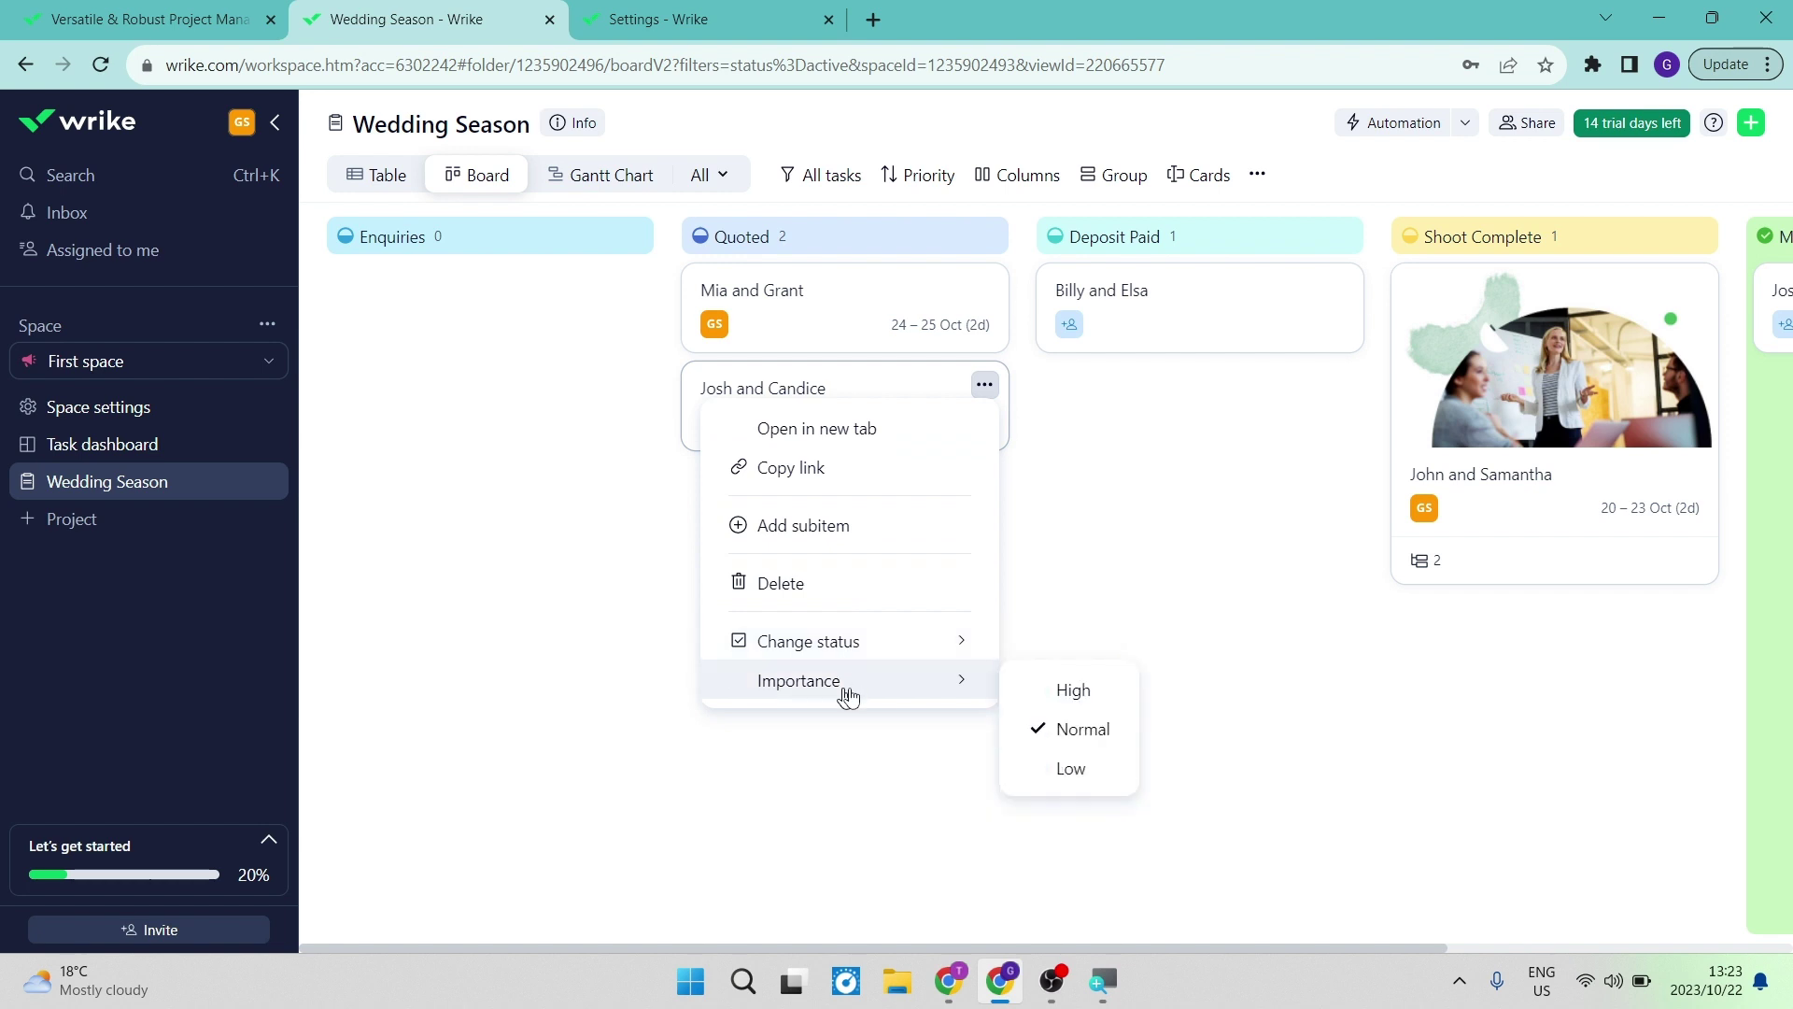
click(579, 560)
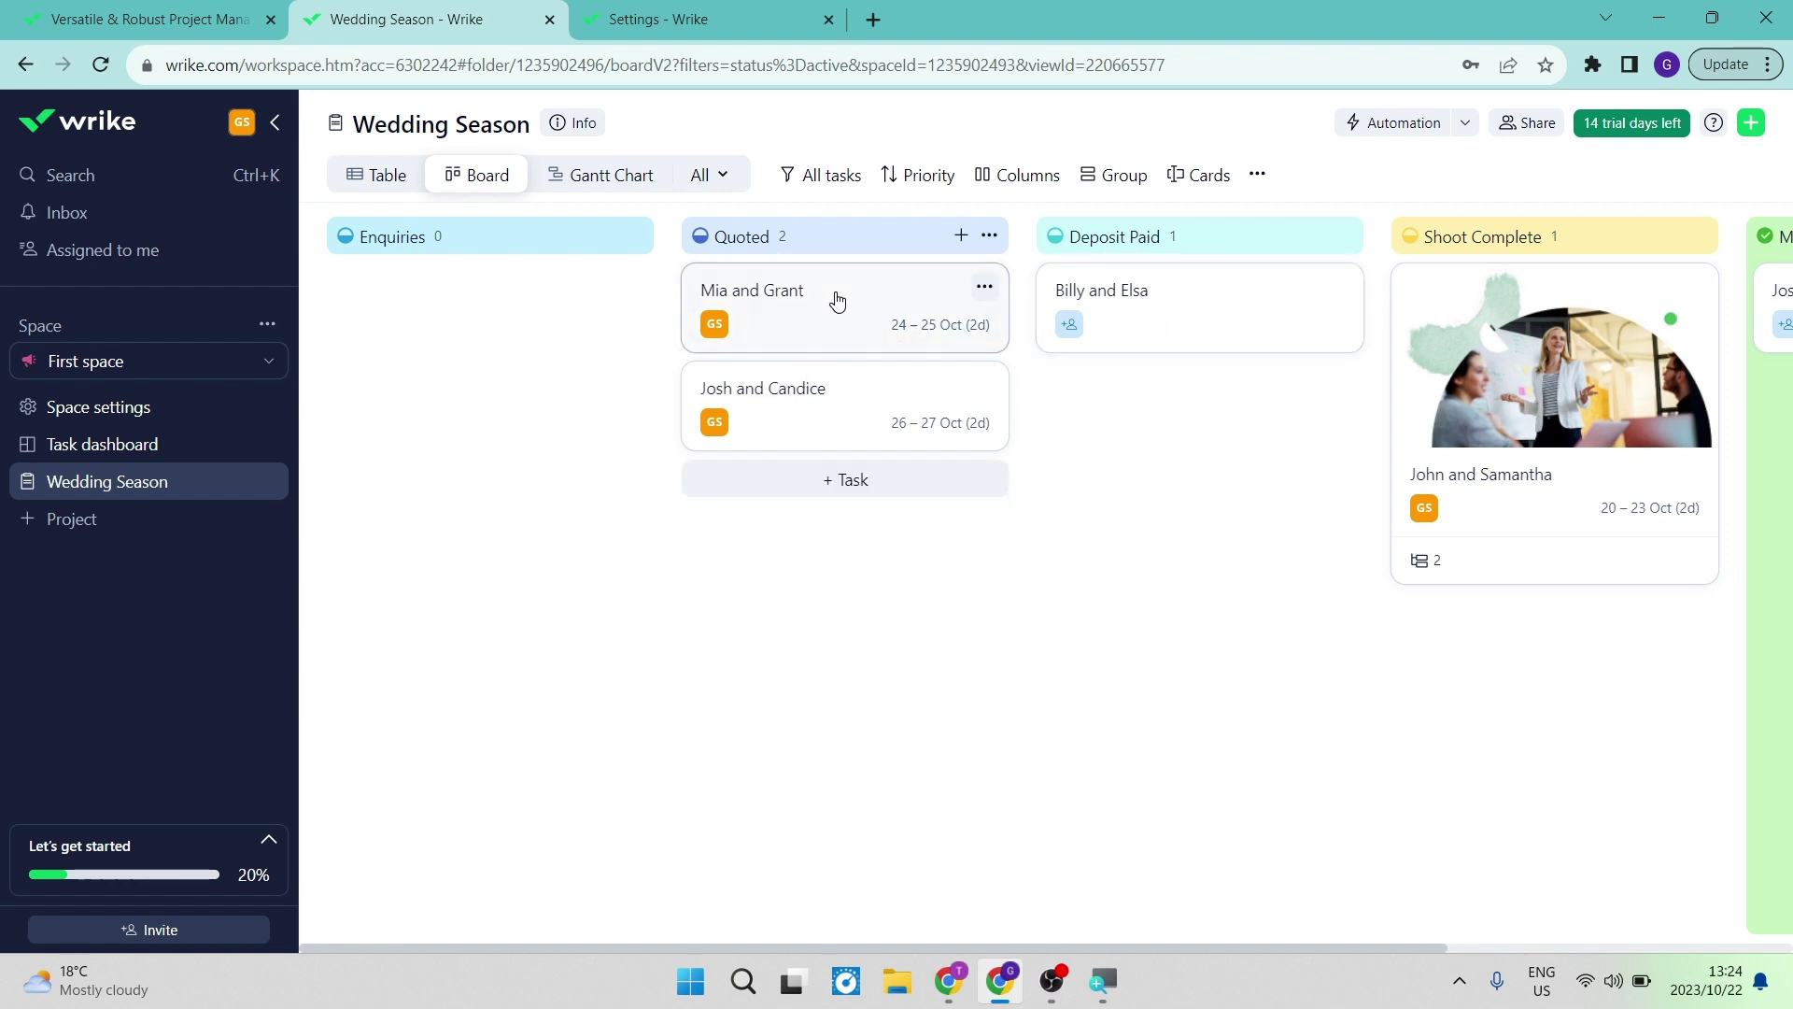
Move the first Quoted task to Deposit Paid, and the first Deposit Paid task to Shoot Complete.
drag(979, 313, 1173, 396)
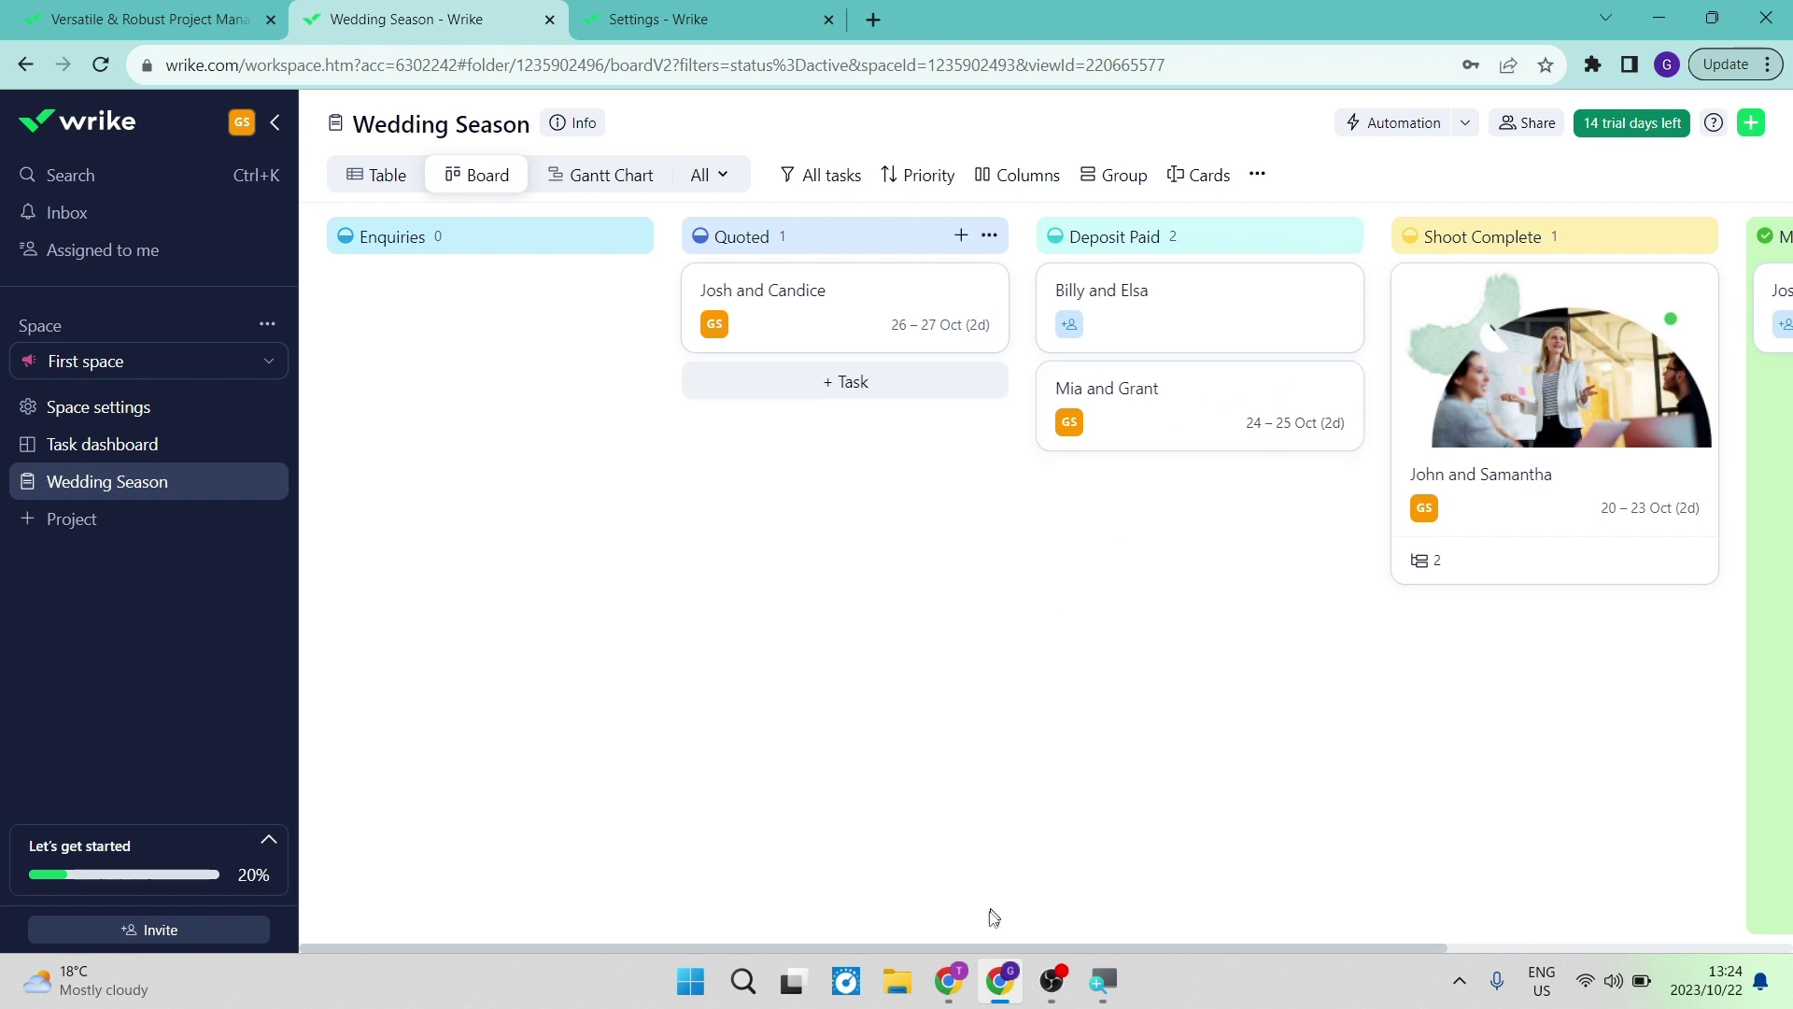
drag(986, 949, 1294, 949)
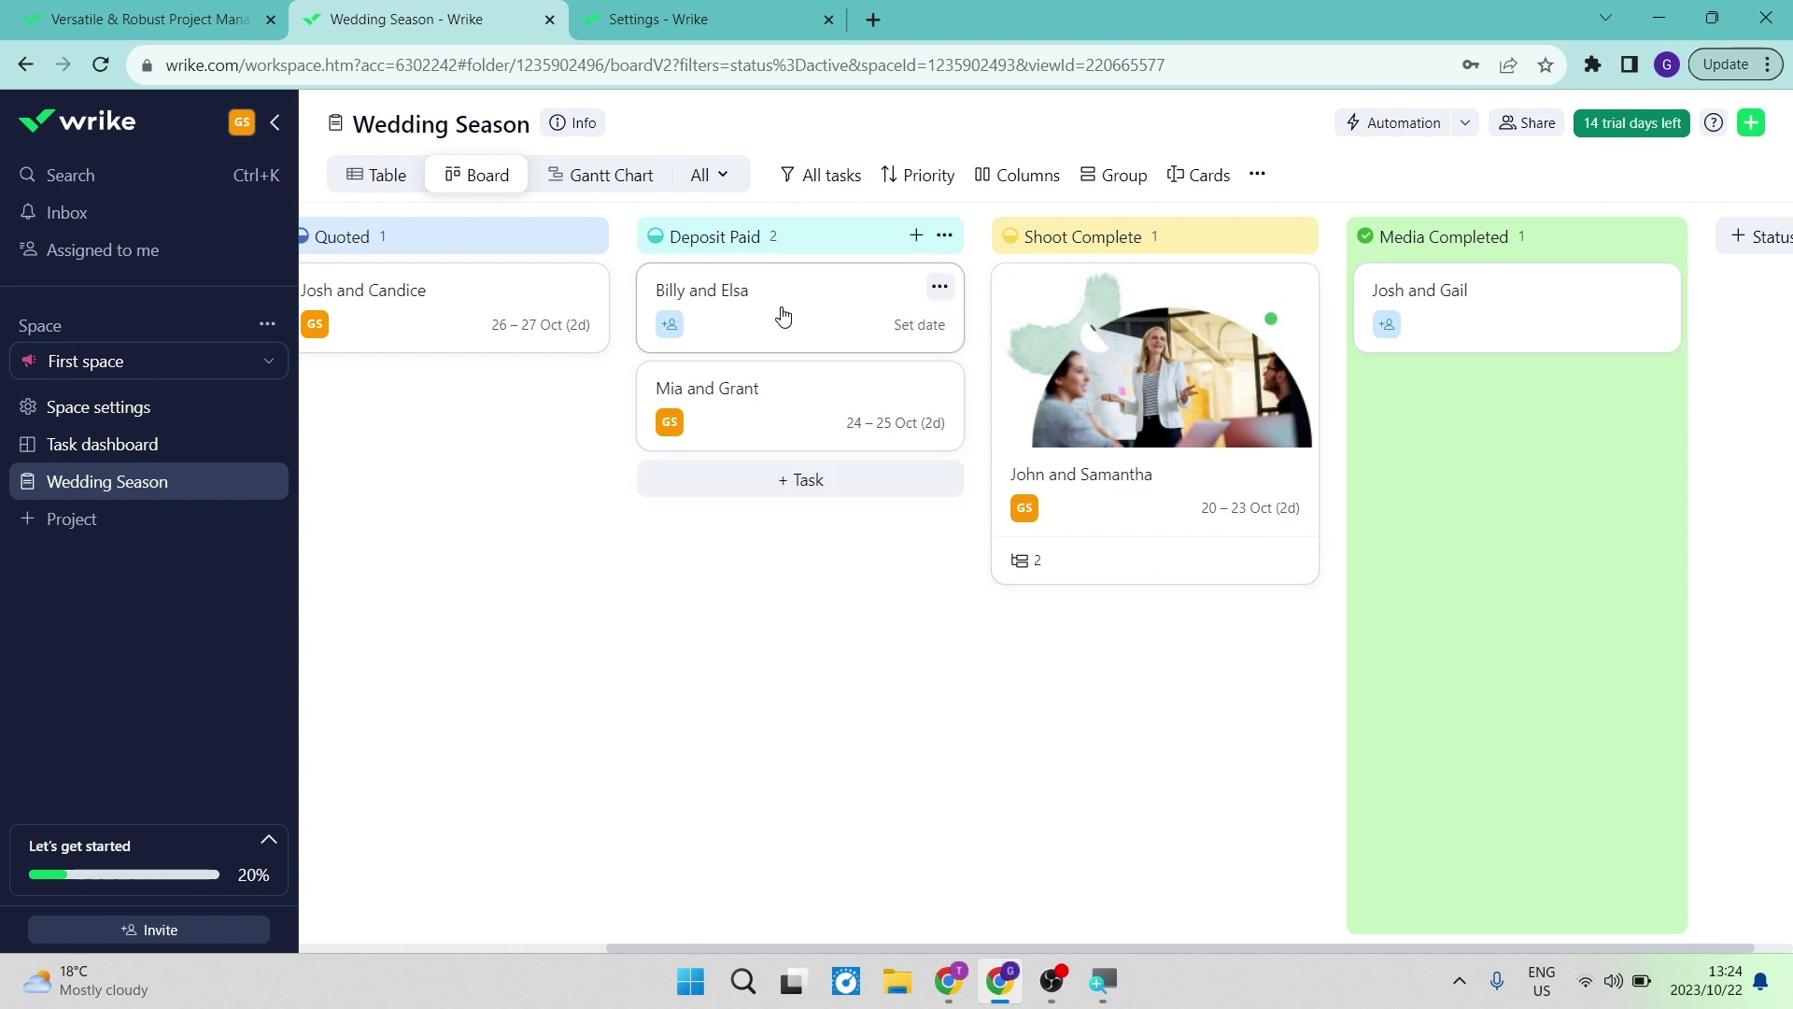
drag(783, 316, 1177, 647)
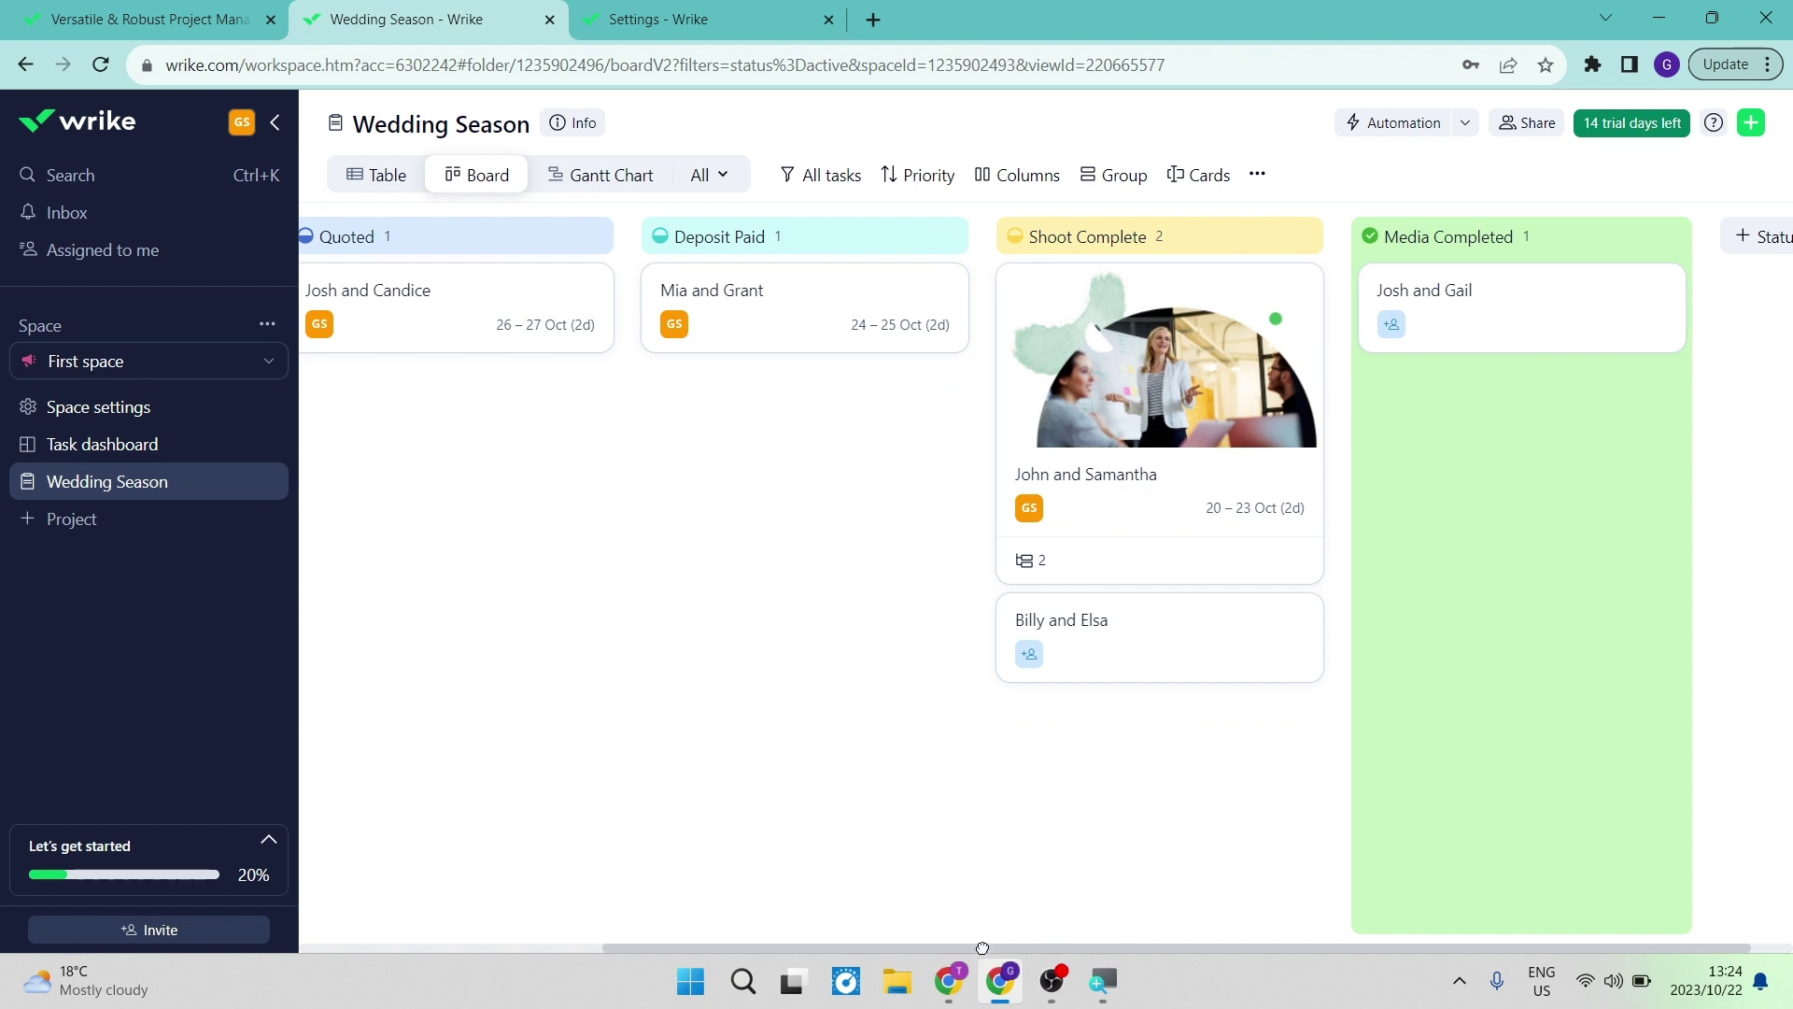
Rename the Media Completed column's status as Media Delivered.
scroll(1074, 949, right, 1)
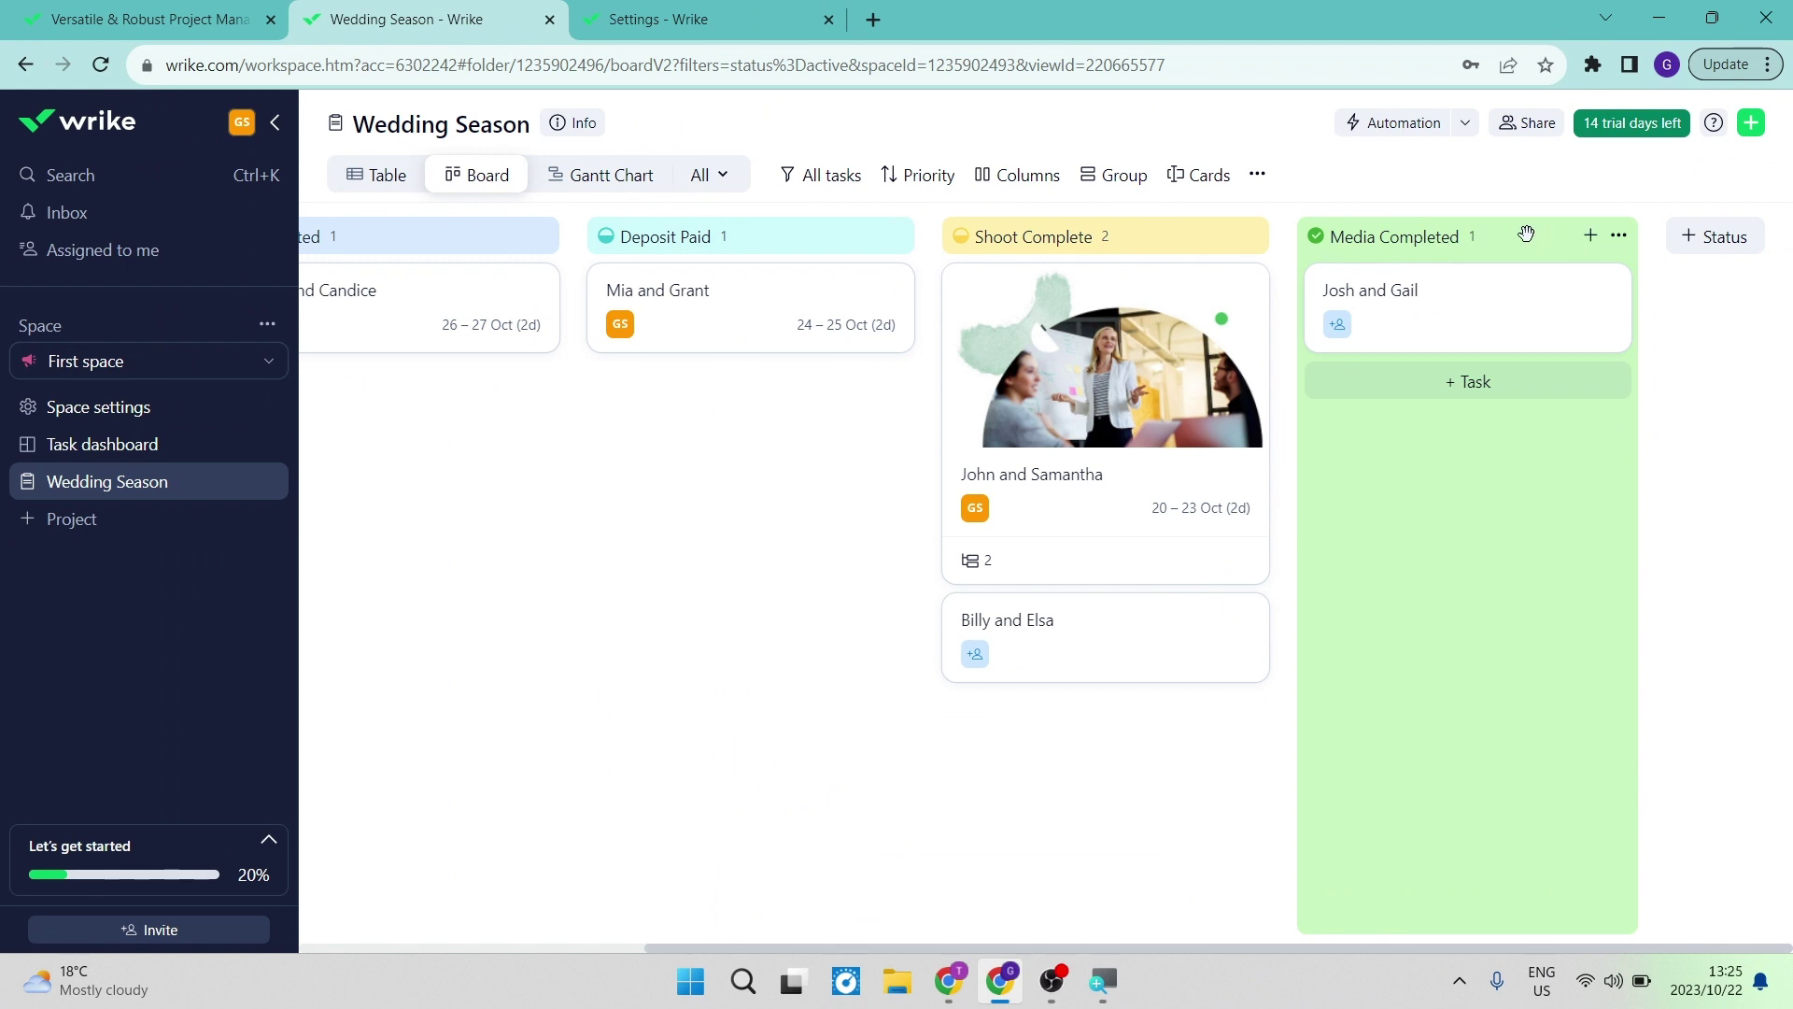
click(1618, 235)
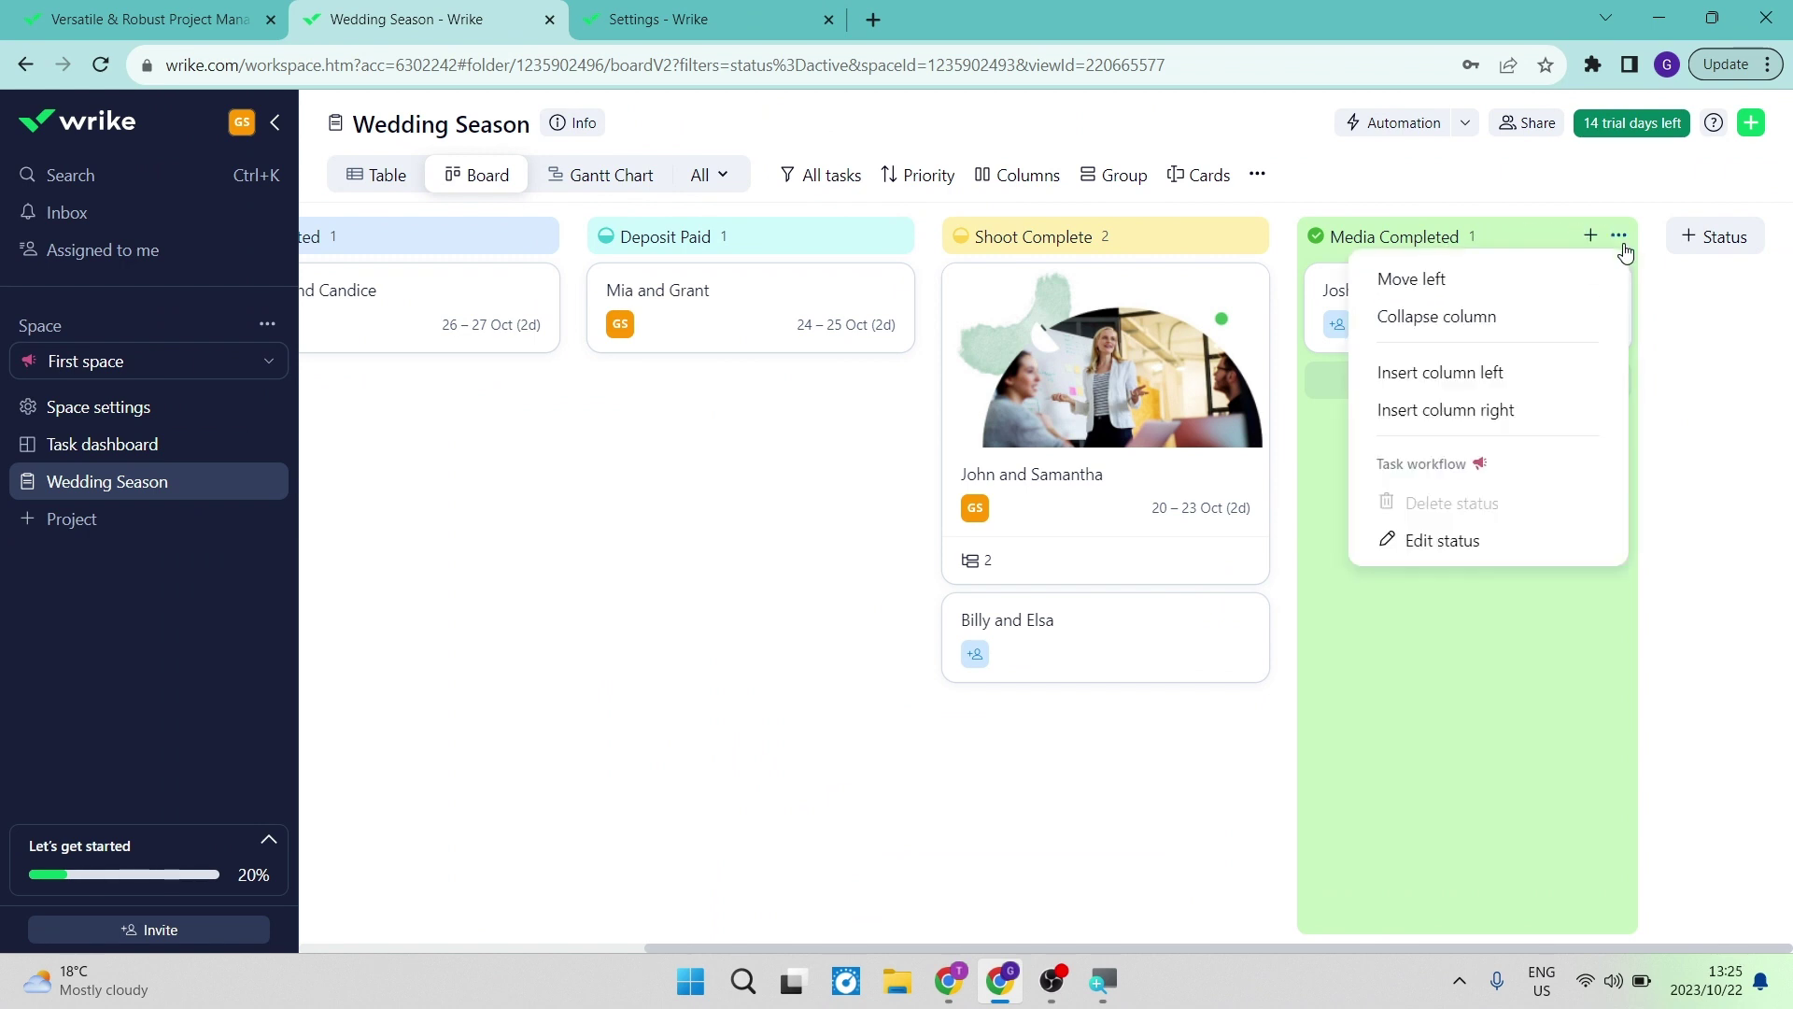
click(1460, 547)
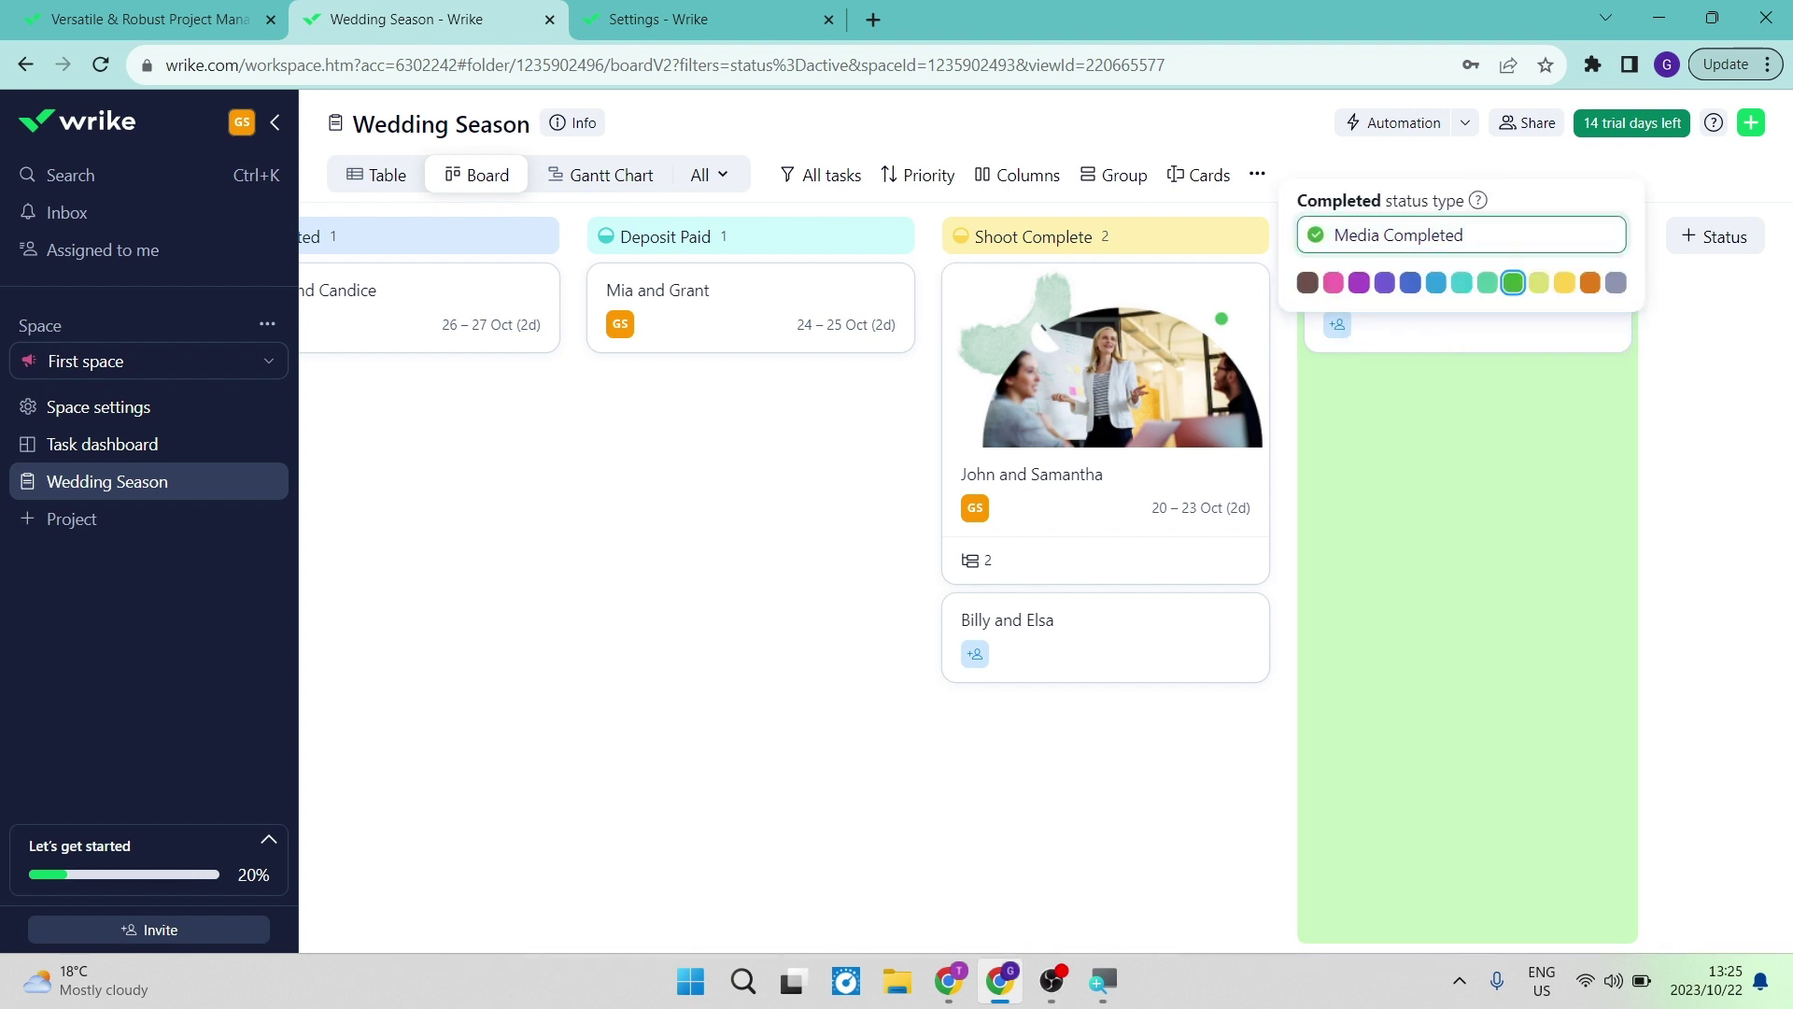
key(BackSpace)
key(BackSpace)
key(BackSpace)
key(BackSpace)
key(BackSpace)
key(BackSpace)
key(BackSpace)
key(BackSpace)
key(BackSpace)
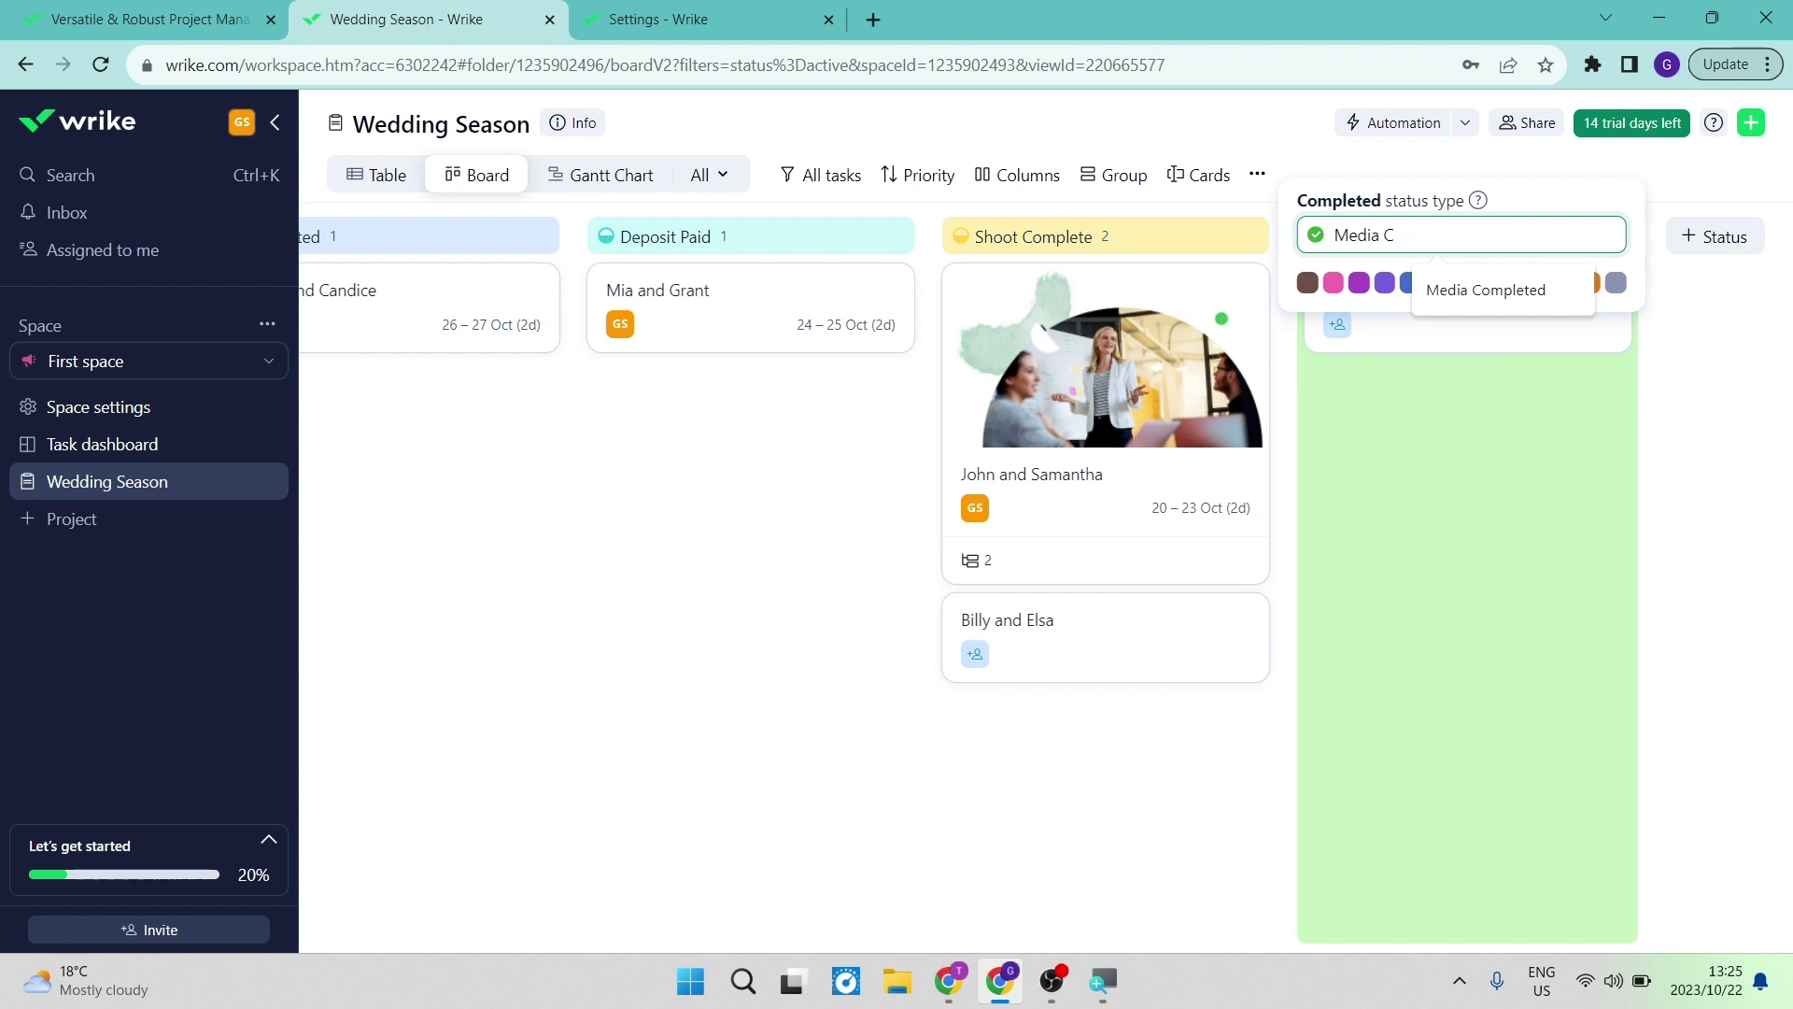
text(Delivered)
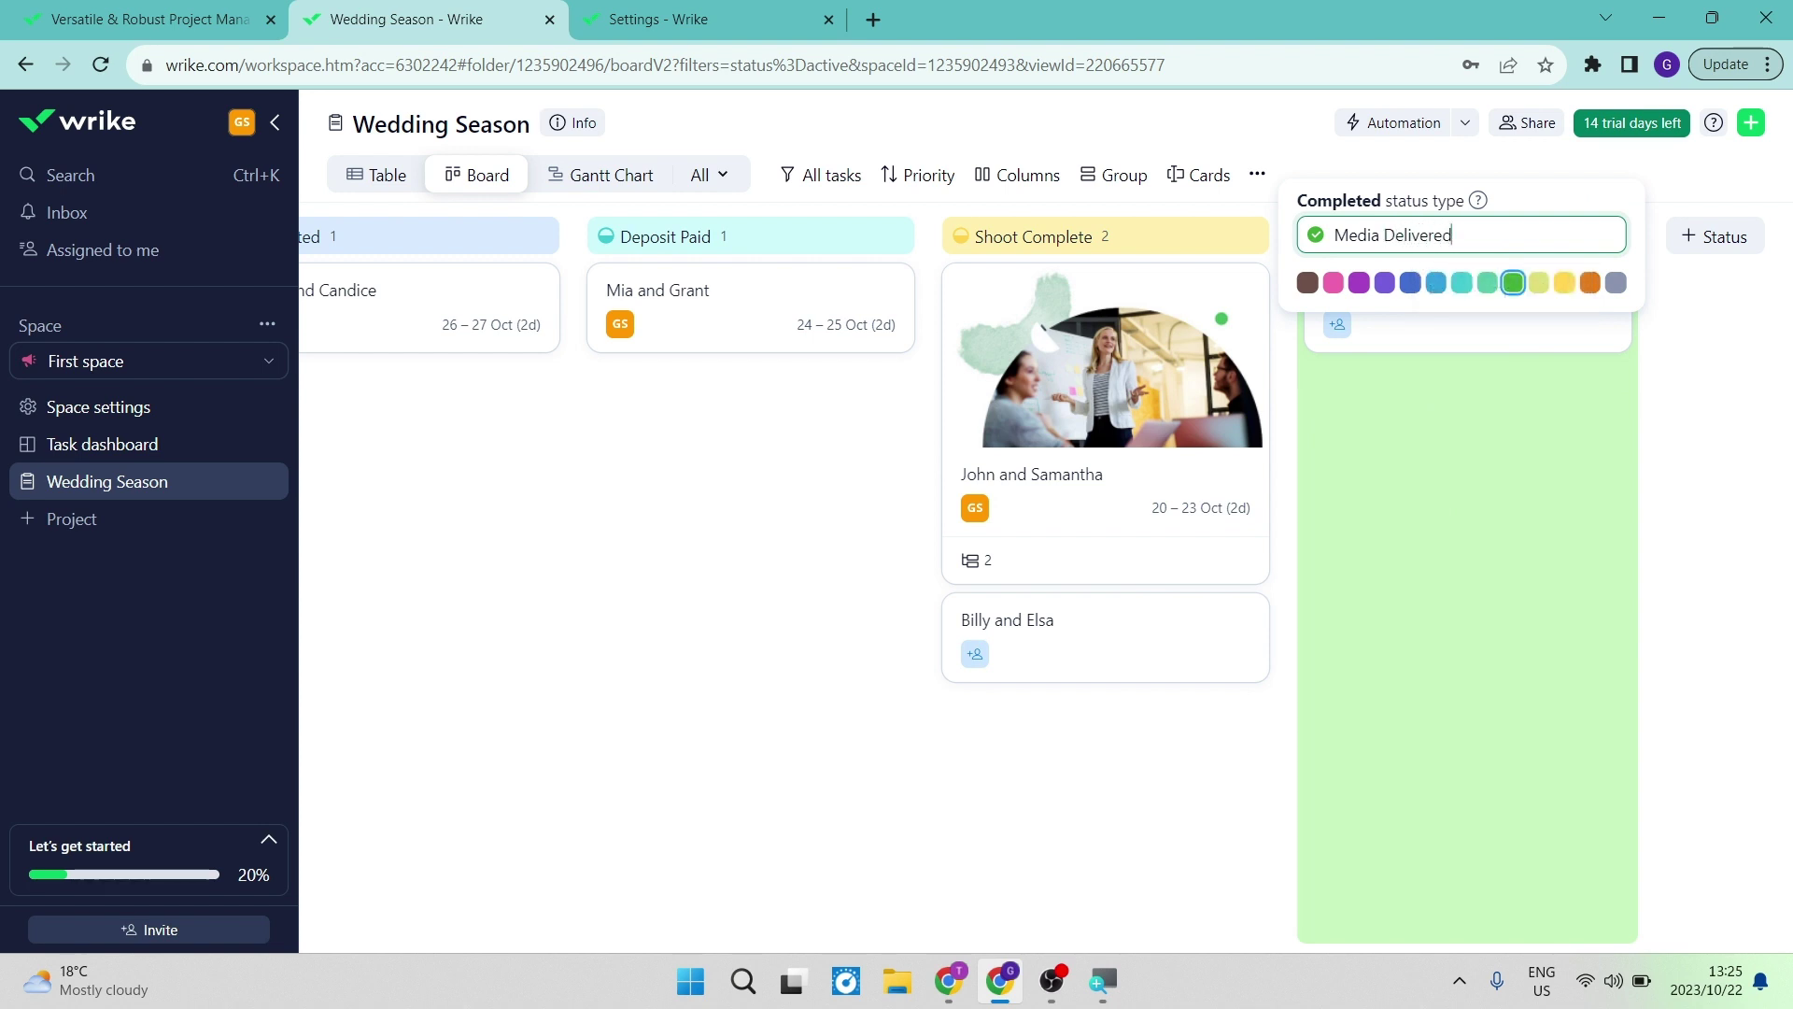
key(Return)
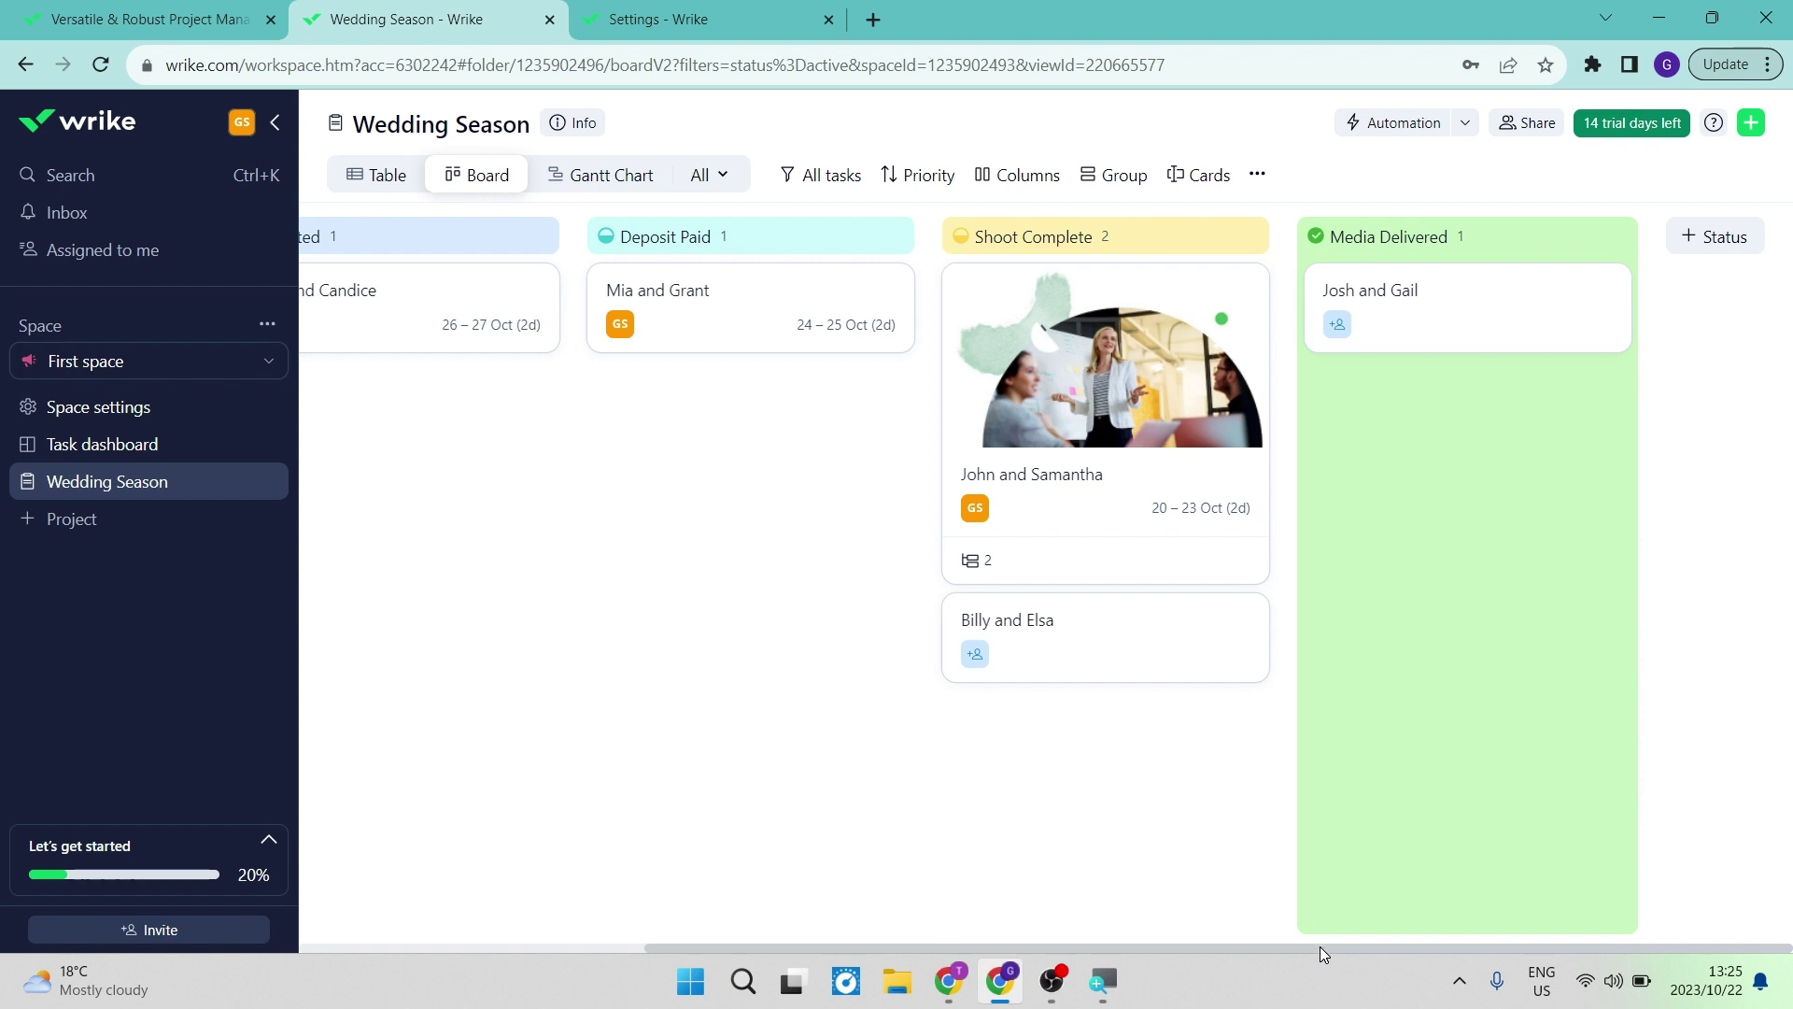
Open the account settings and examine the profile details, workspace settings, and sign-in and security options.
drag(1323, 945, 1526, 990)
drag(983, 945, 356, 986)
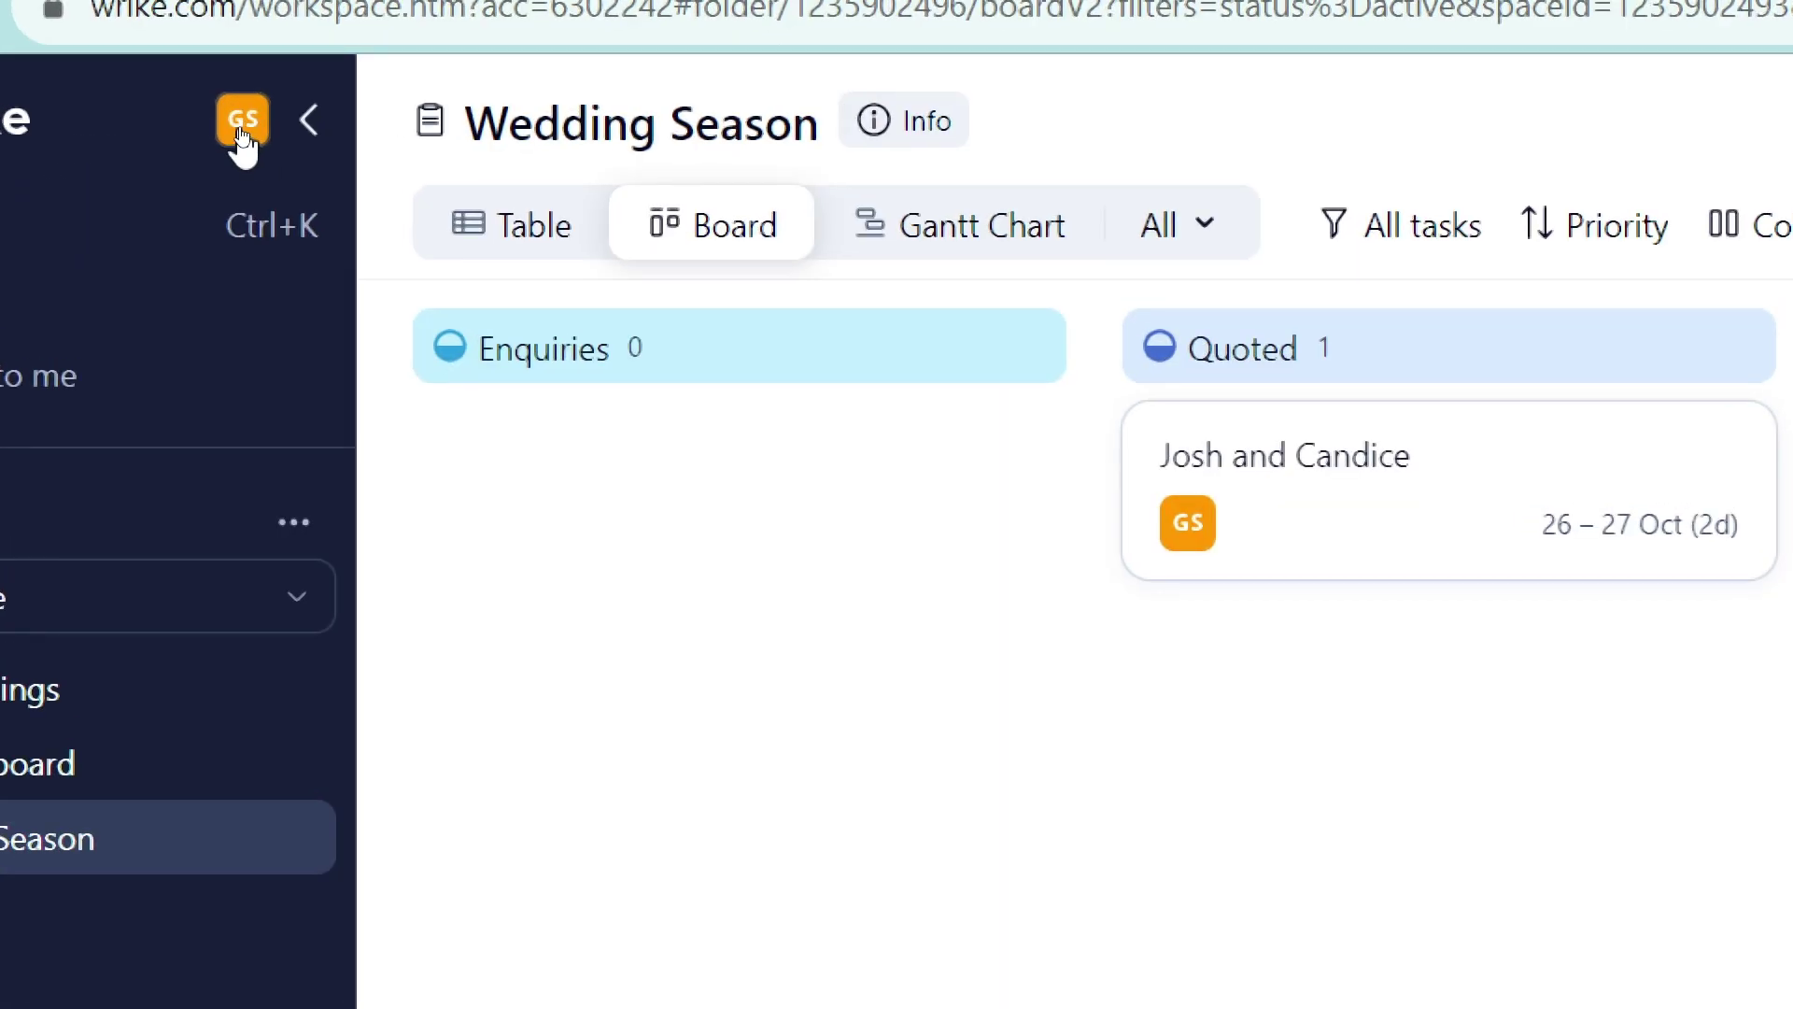
click(241, 126)
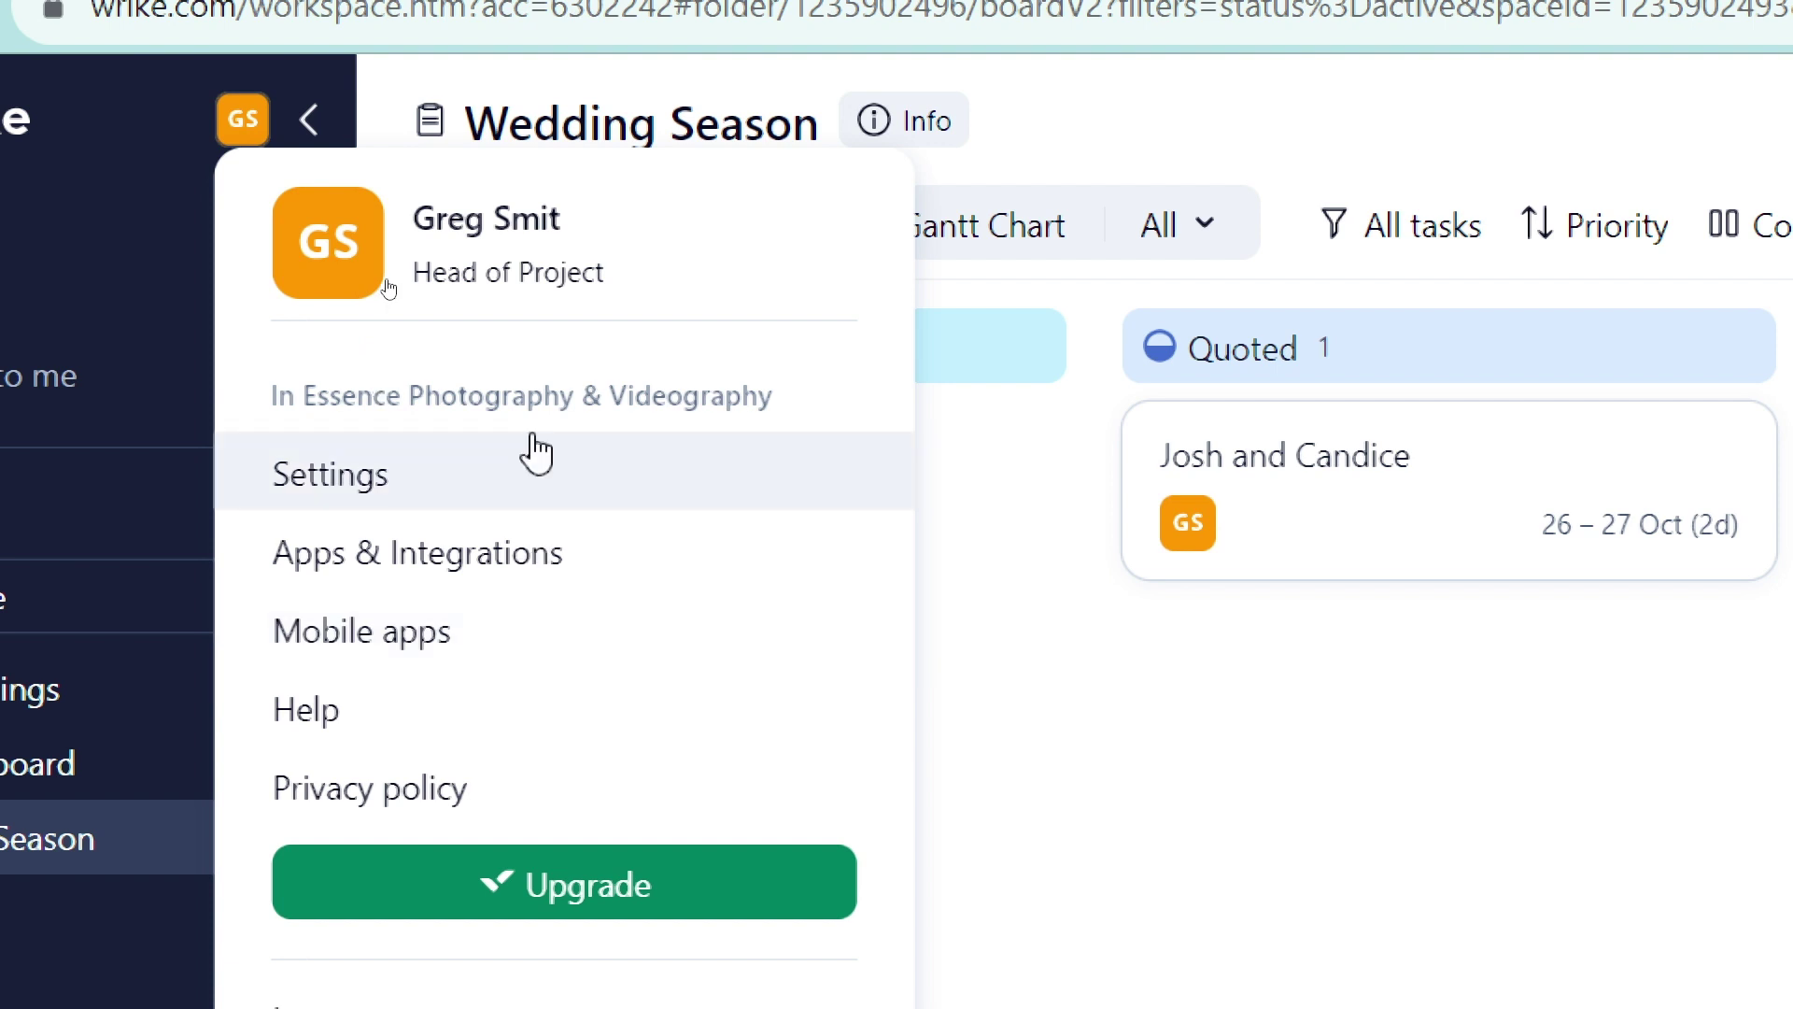
click(533, 506)
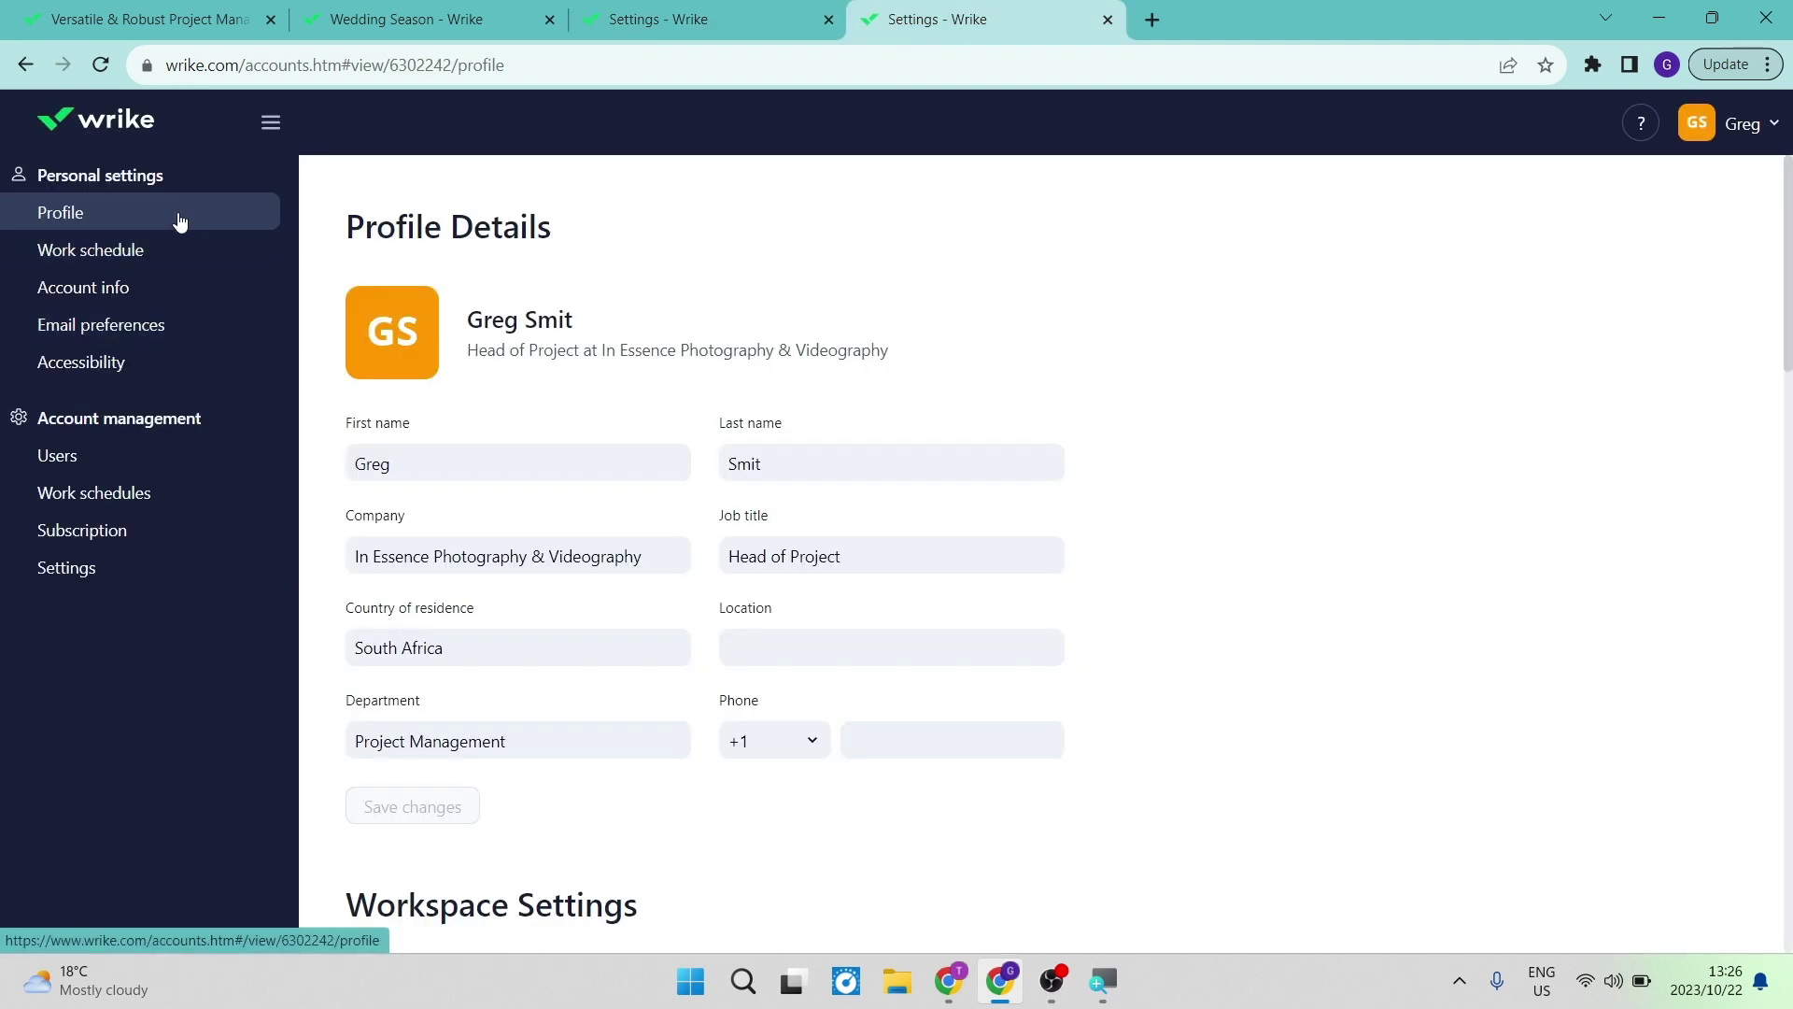
scroll(653, 605, down, 4)
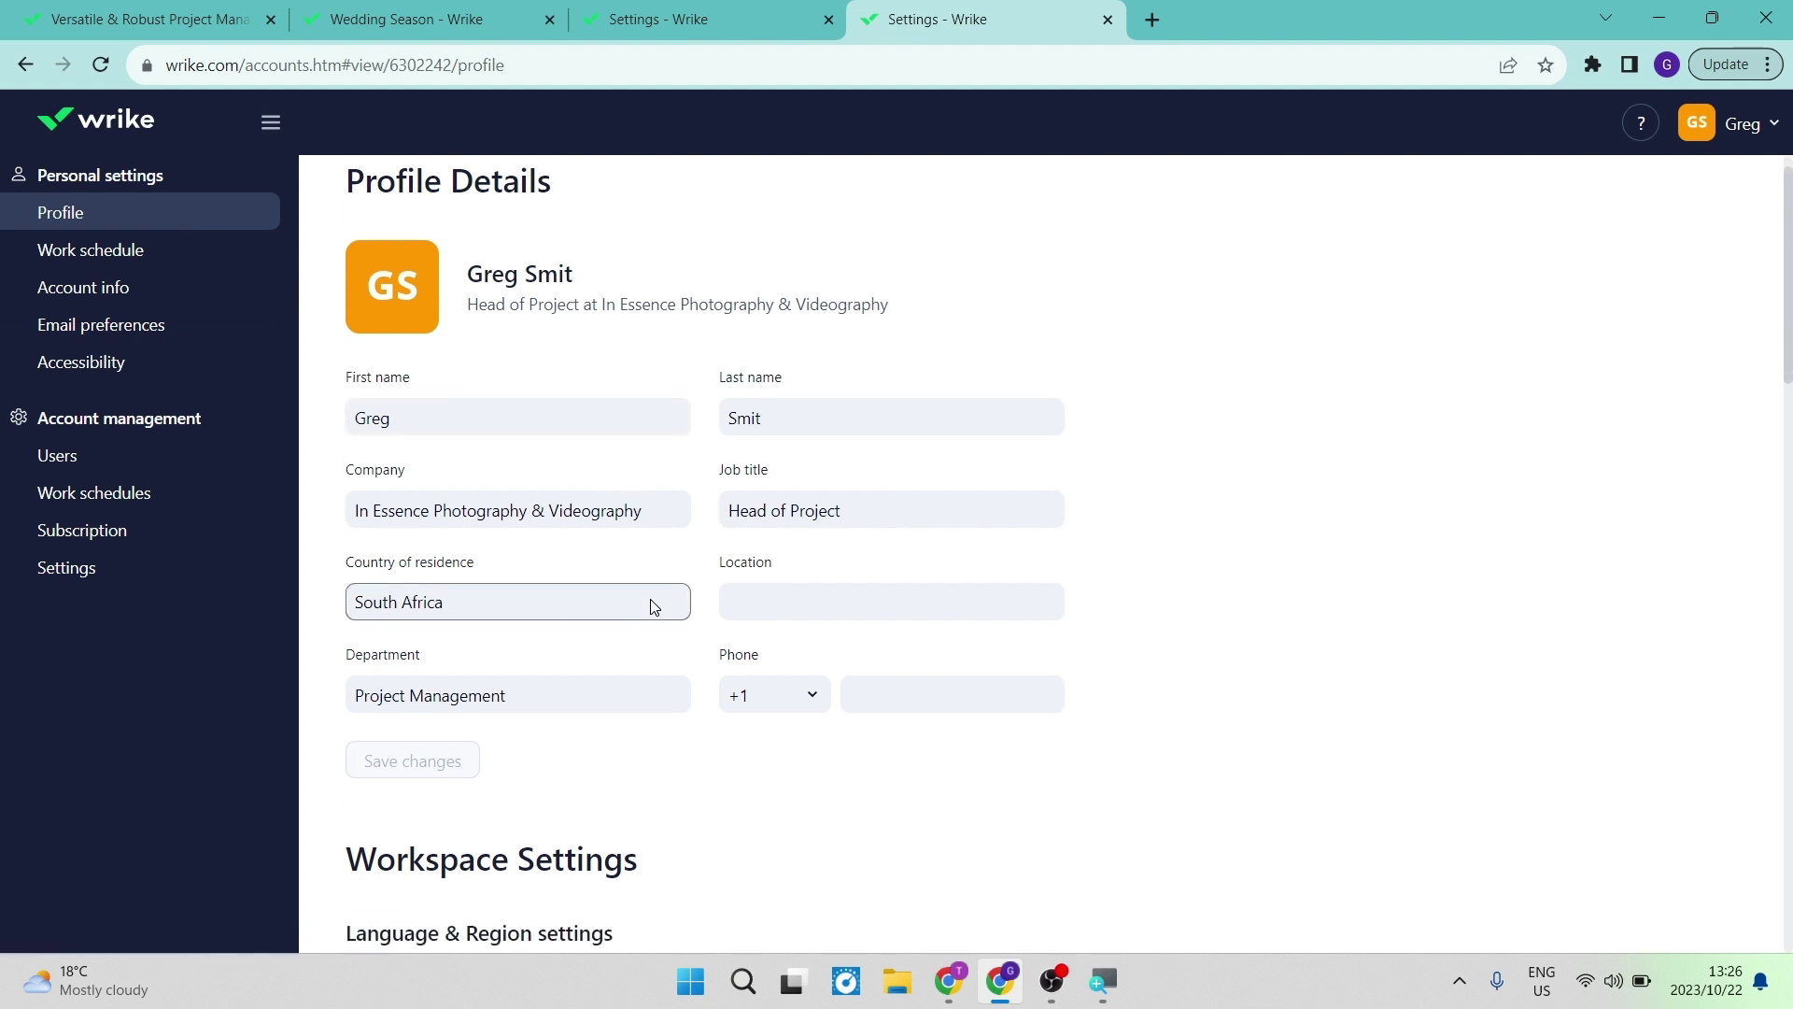
scroll(653, 607, down, 2)
scroll(653, 605, down, 7)
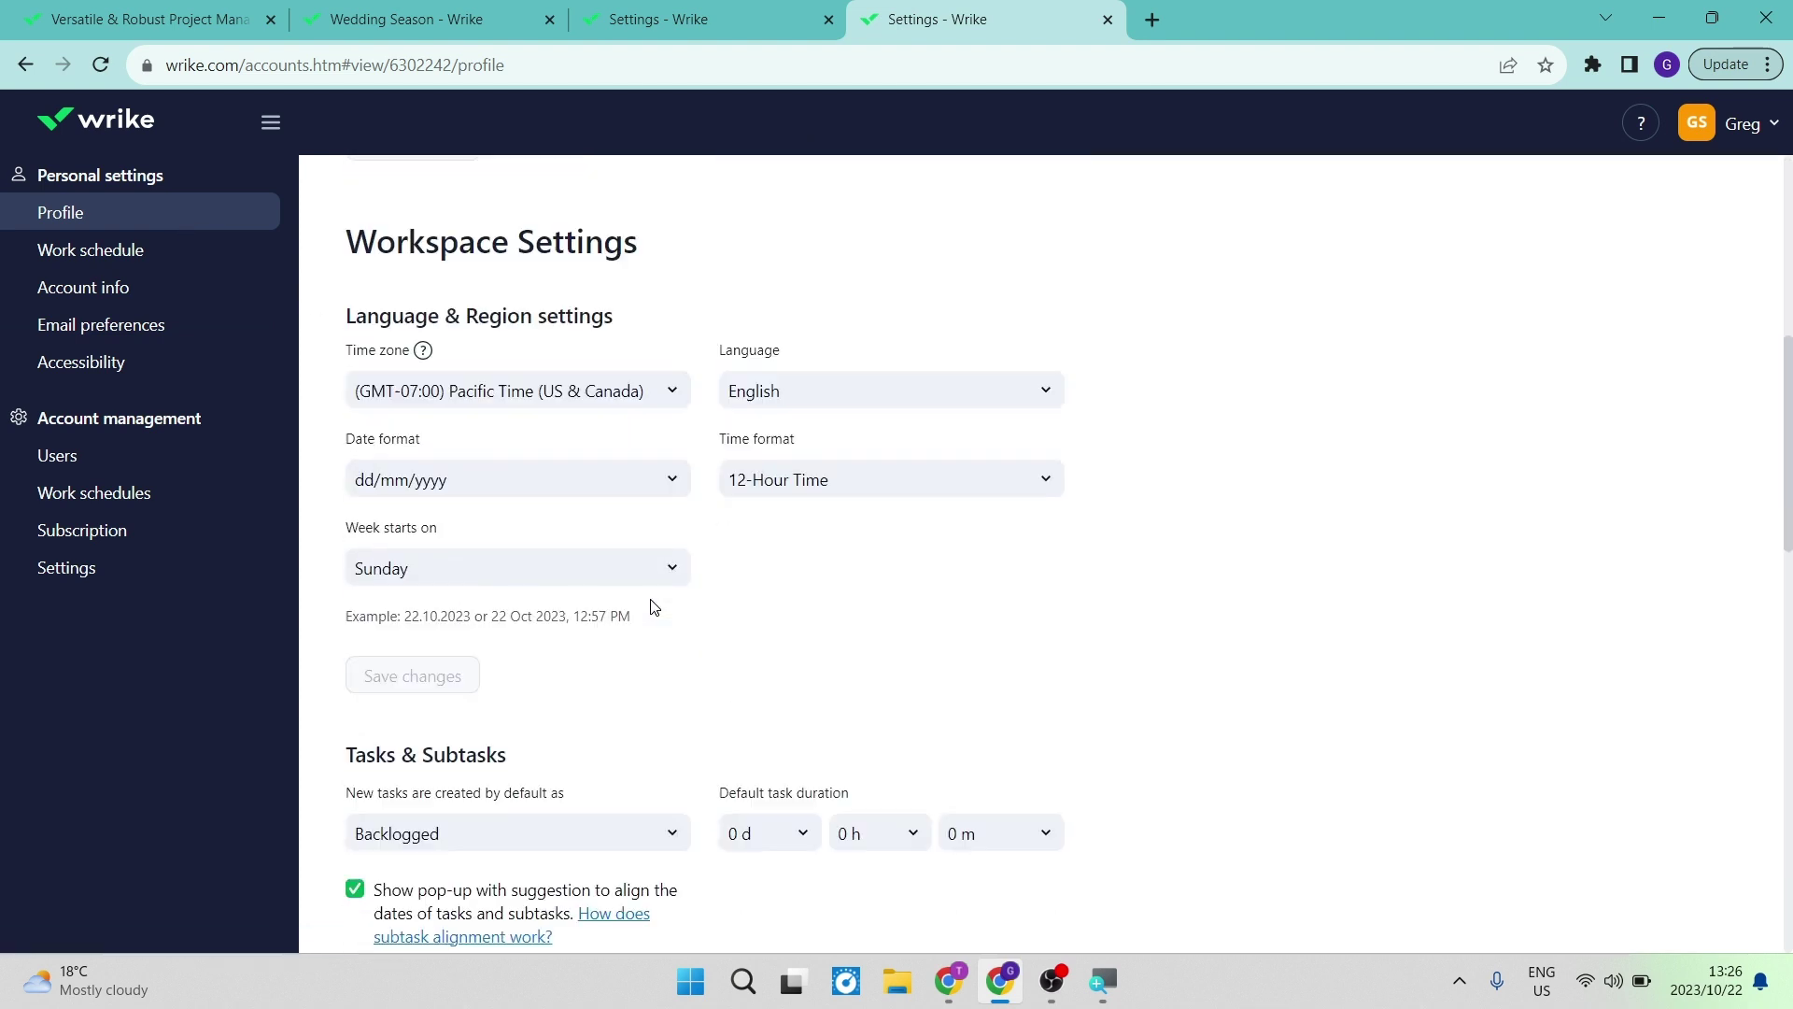
scroll(653, 607, down, 6)
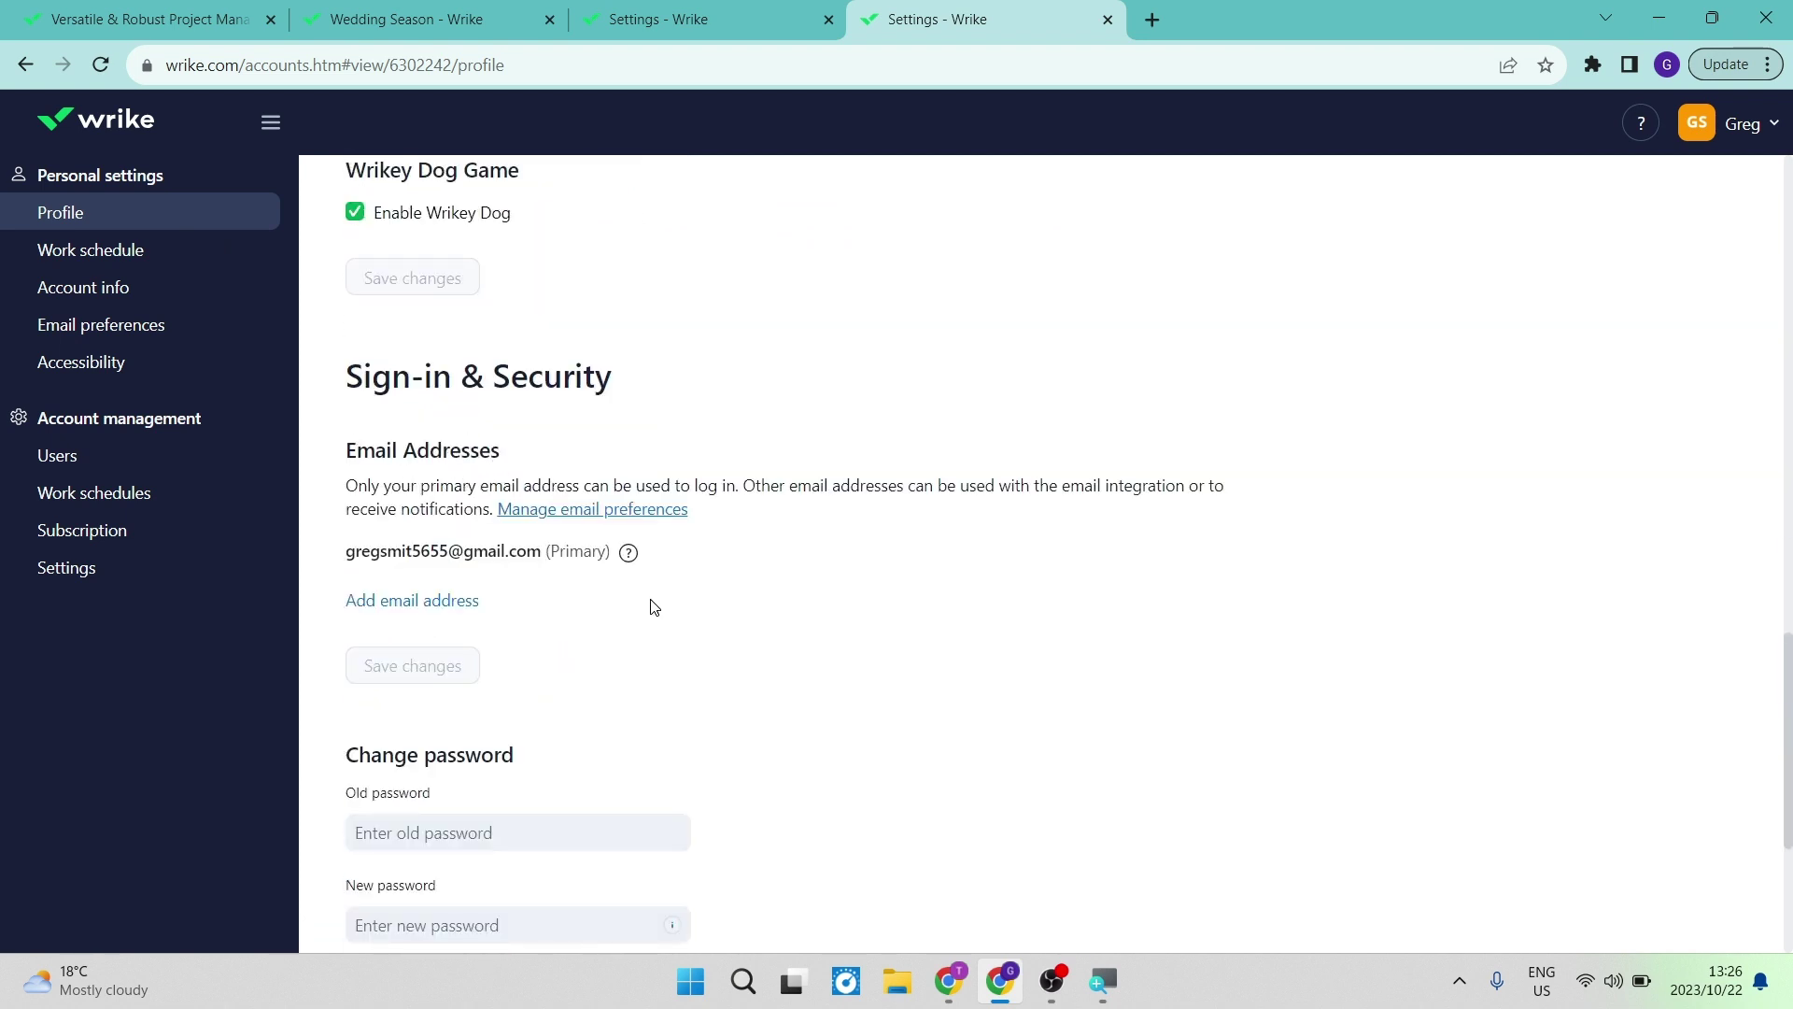
scroll(653, 607, down, 4)
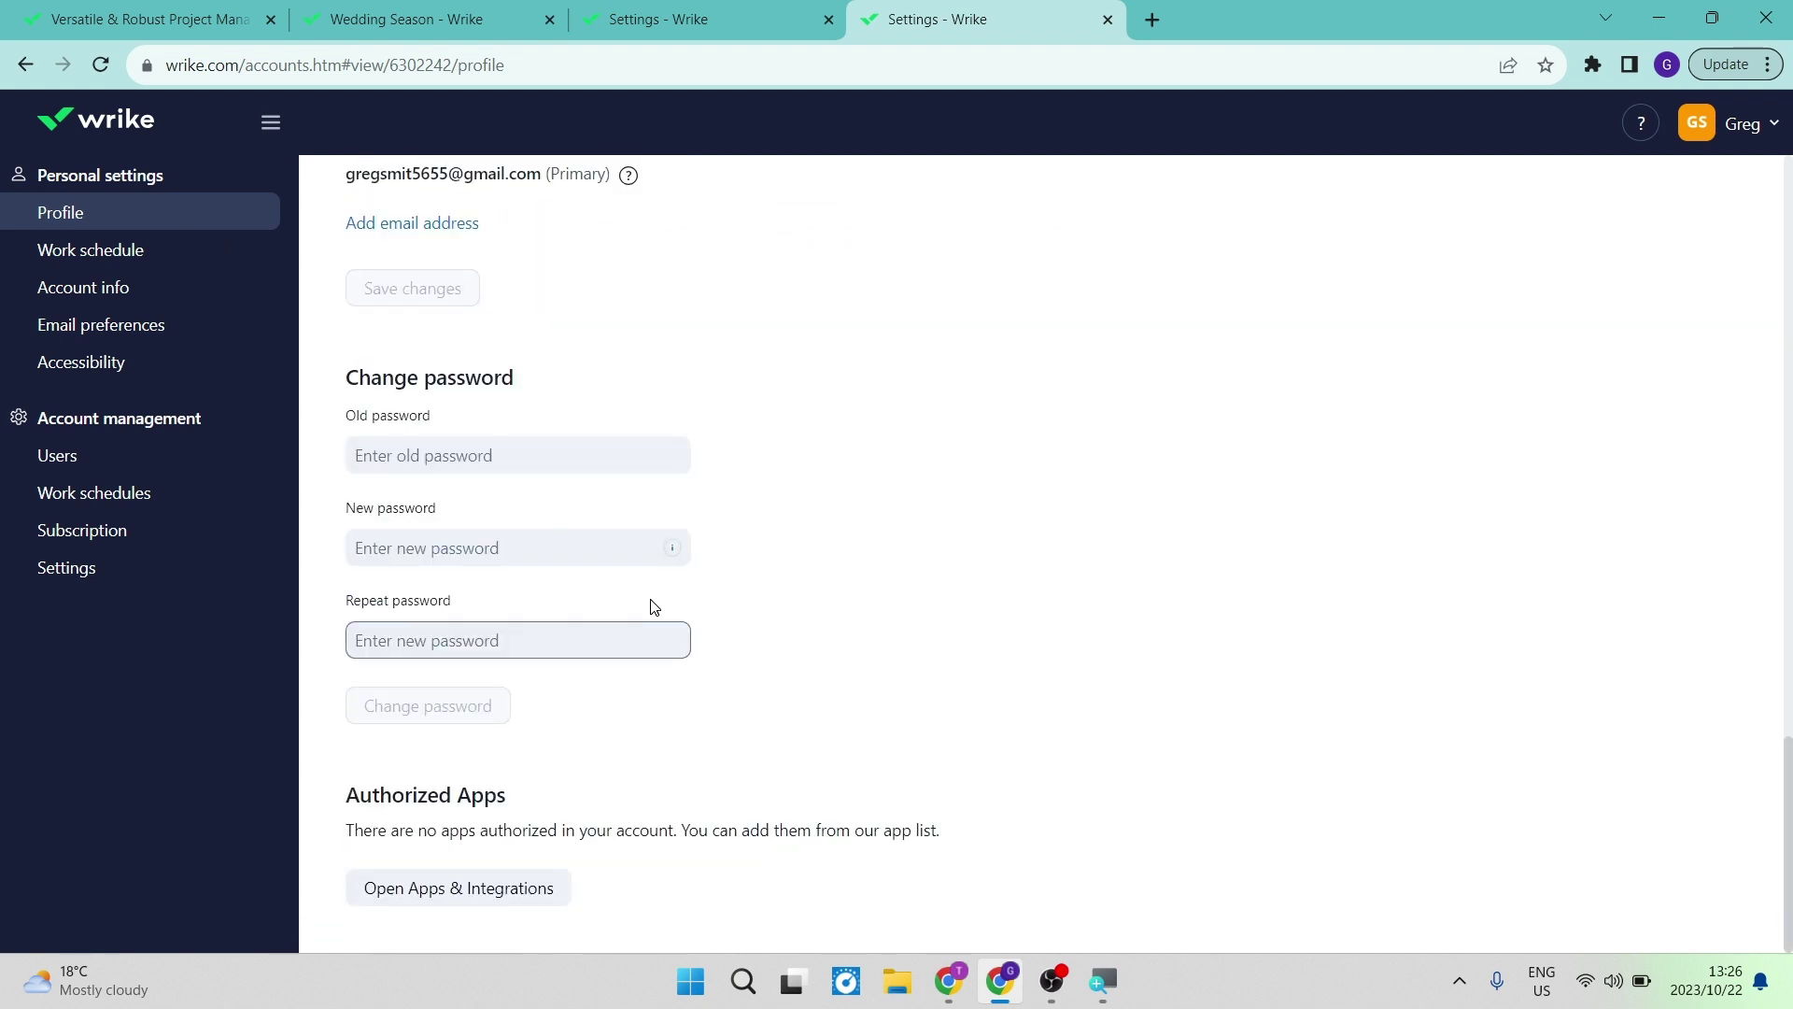
Examine the personal work schedule, account info and email preferences.
click(209, 252)
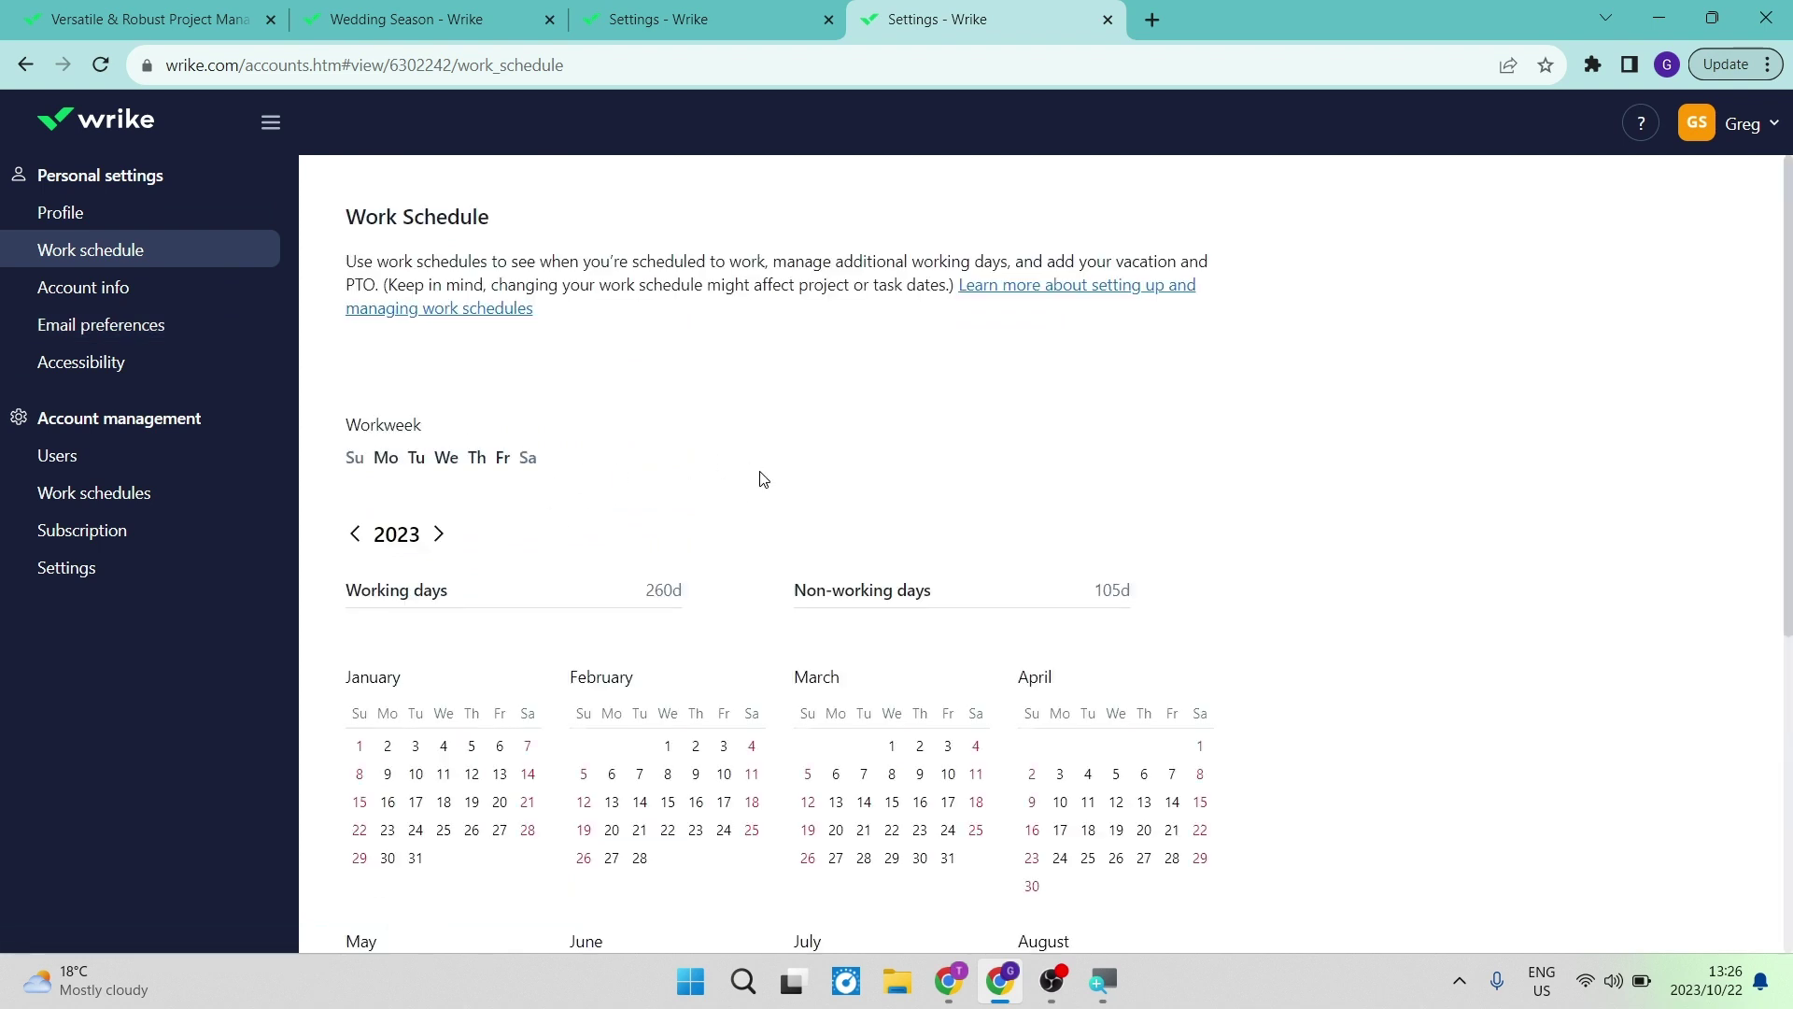
scroll(763, 480, down, 5)
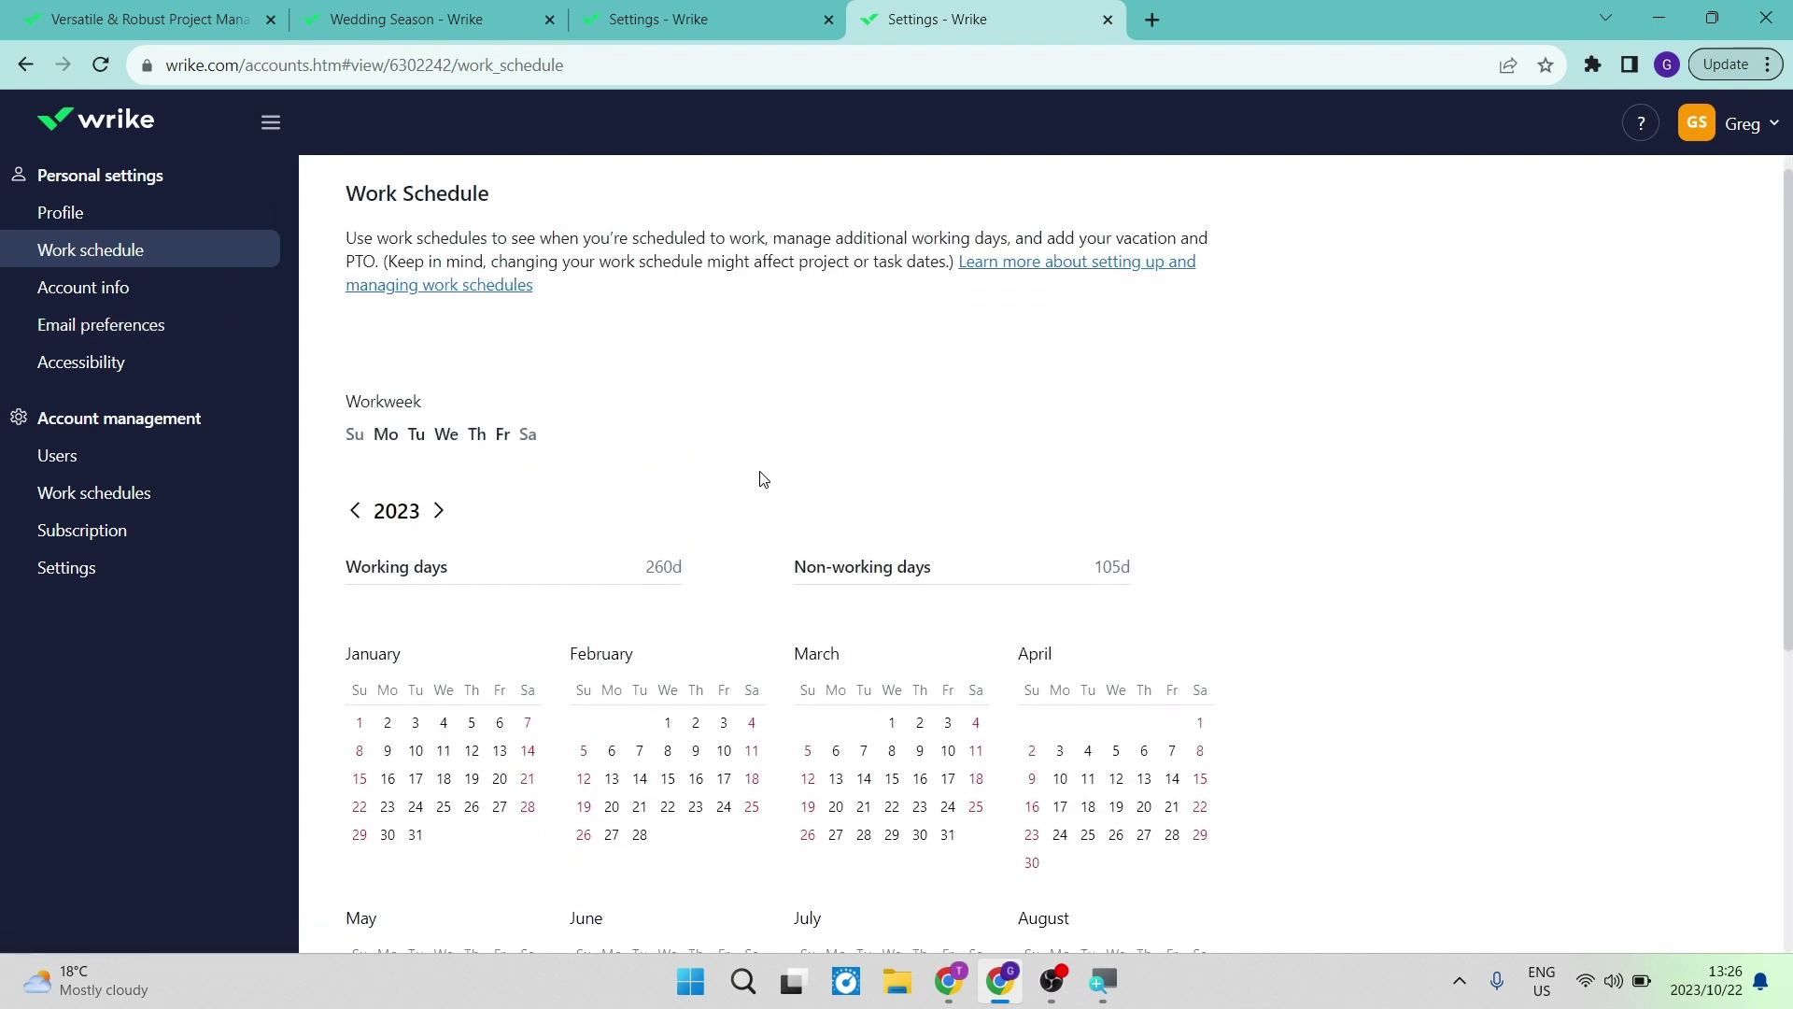
scroll(763, 479, up, 5)
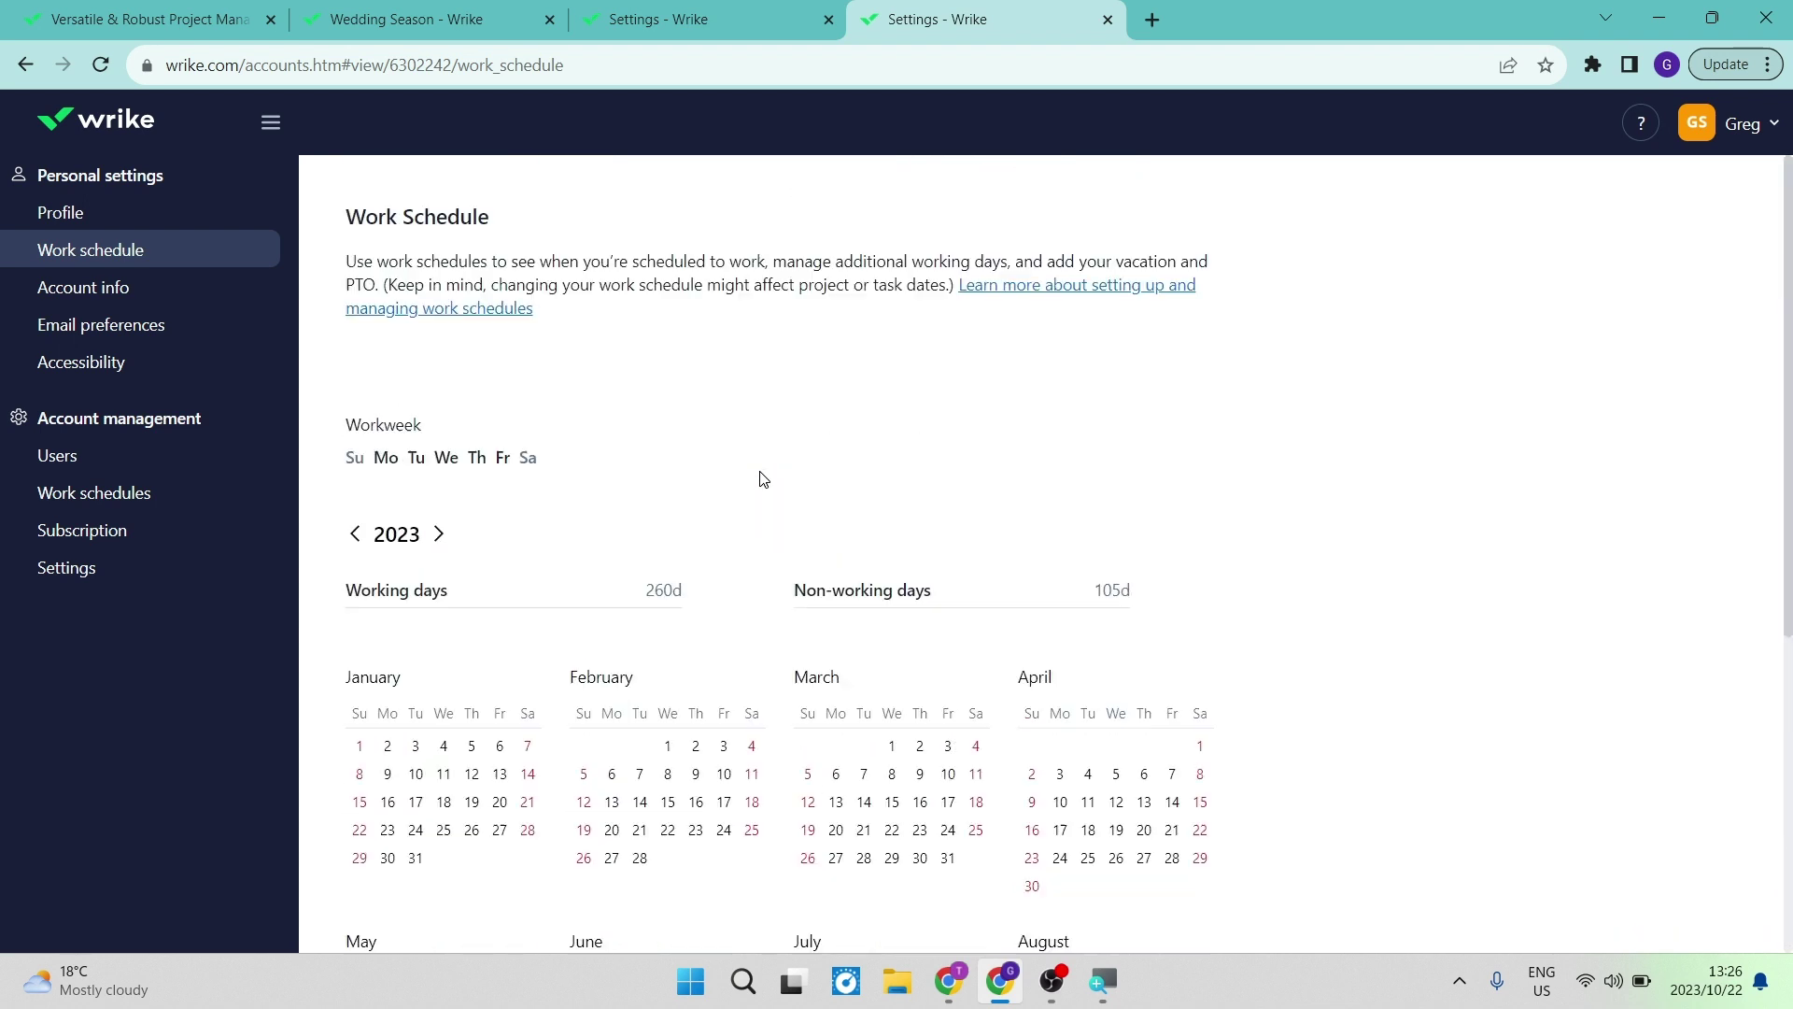
click(207, 285)
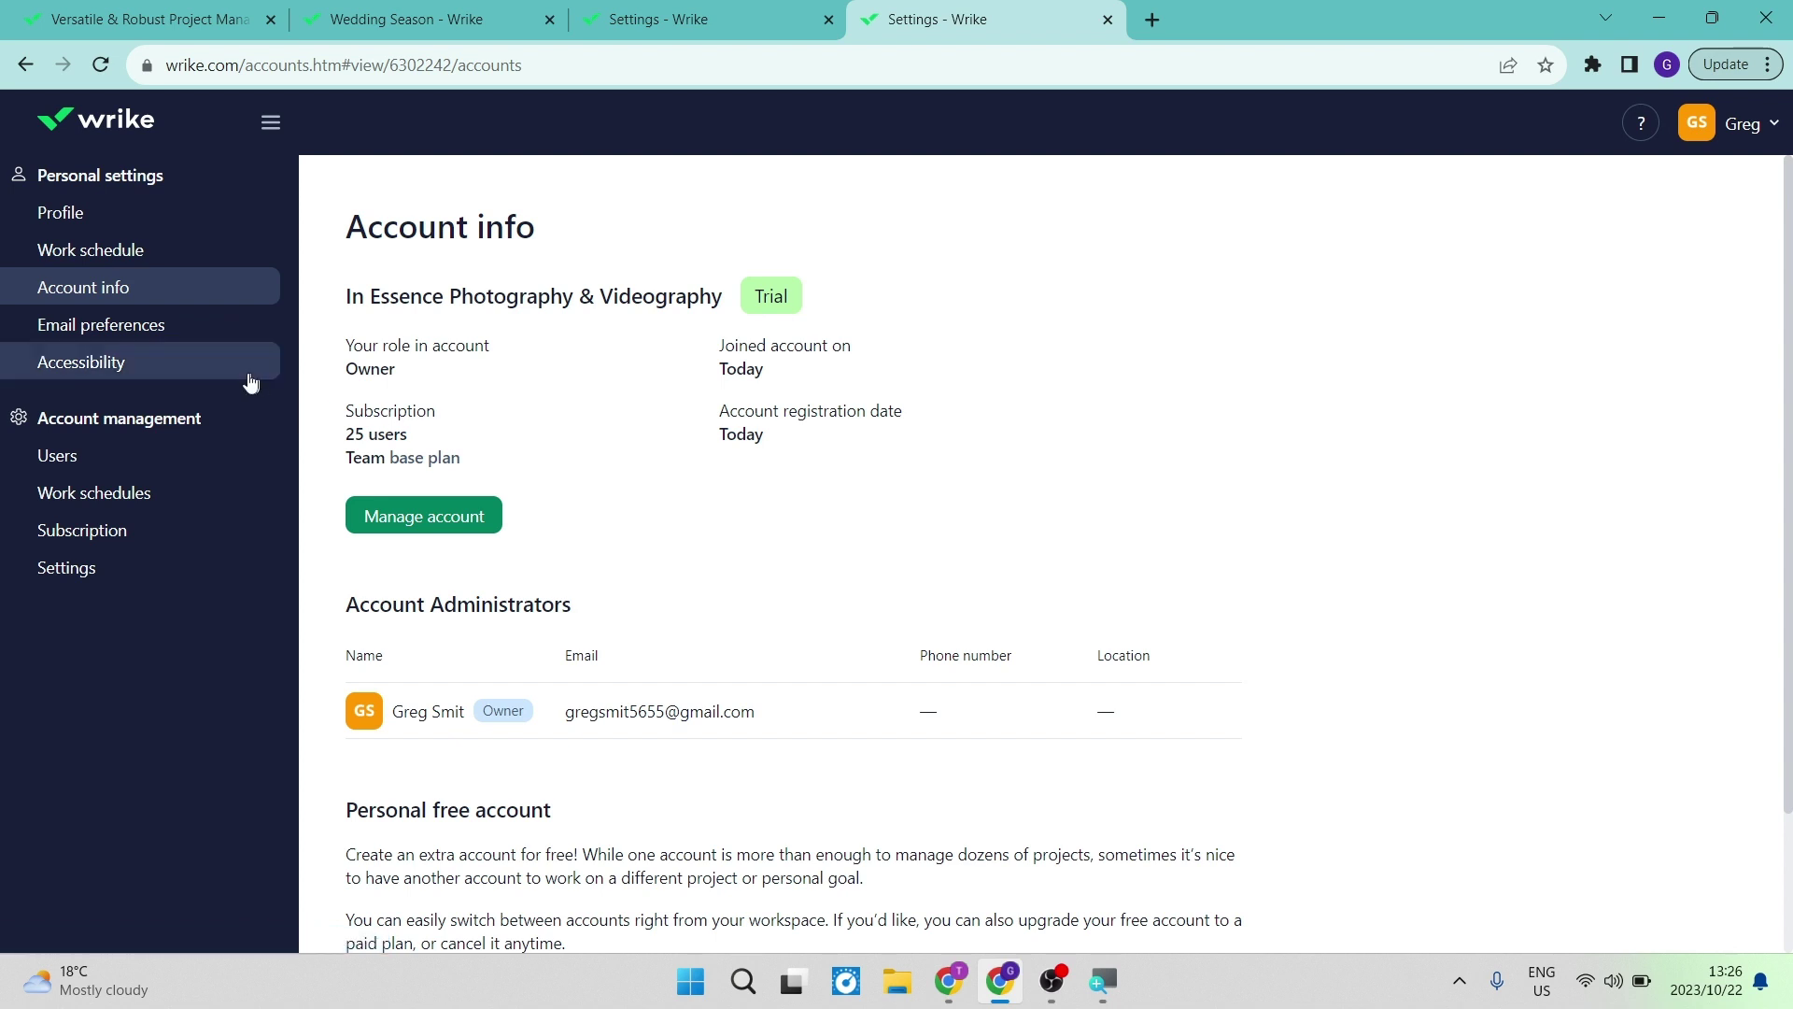
click(198, 325)
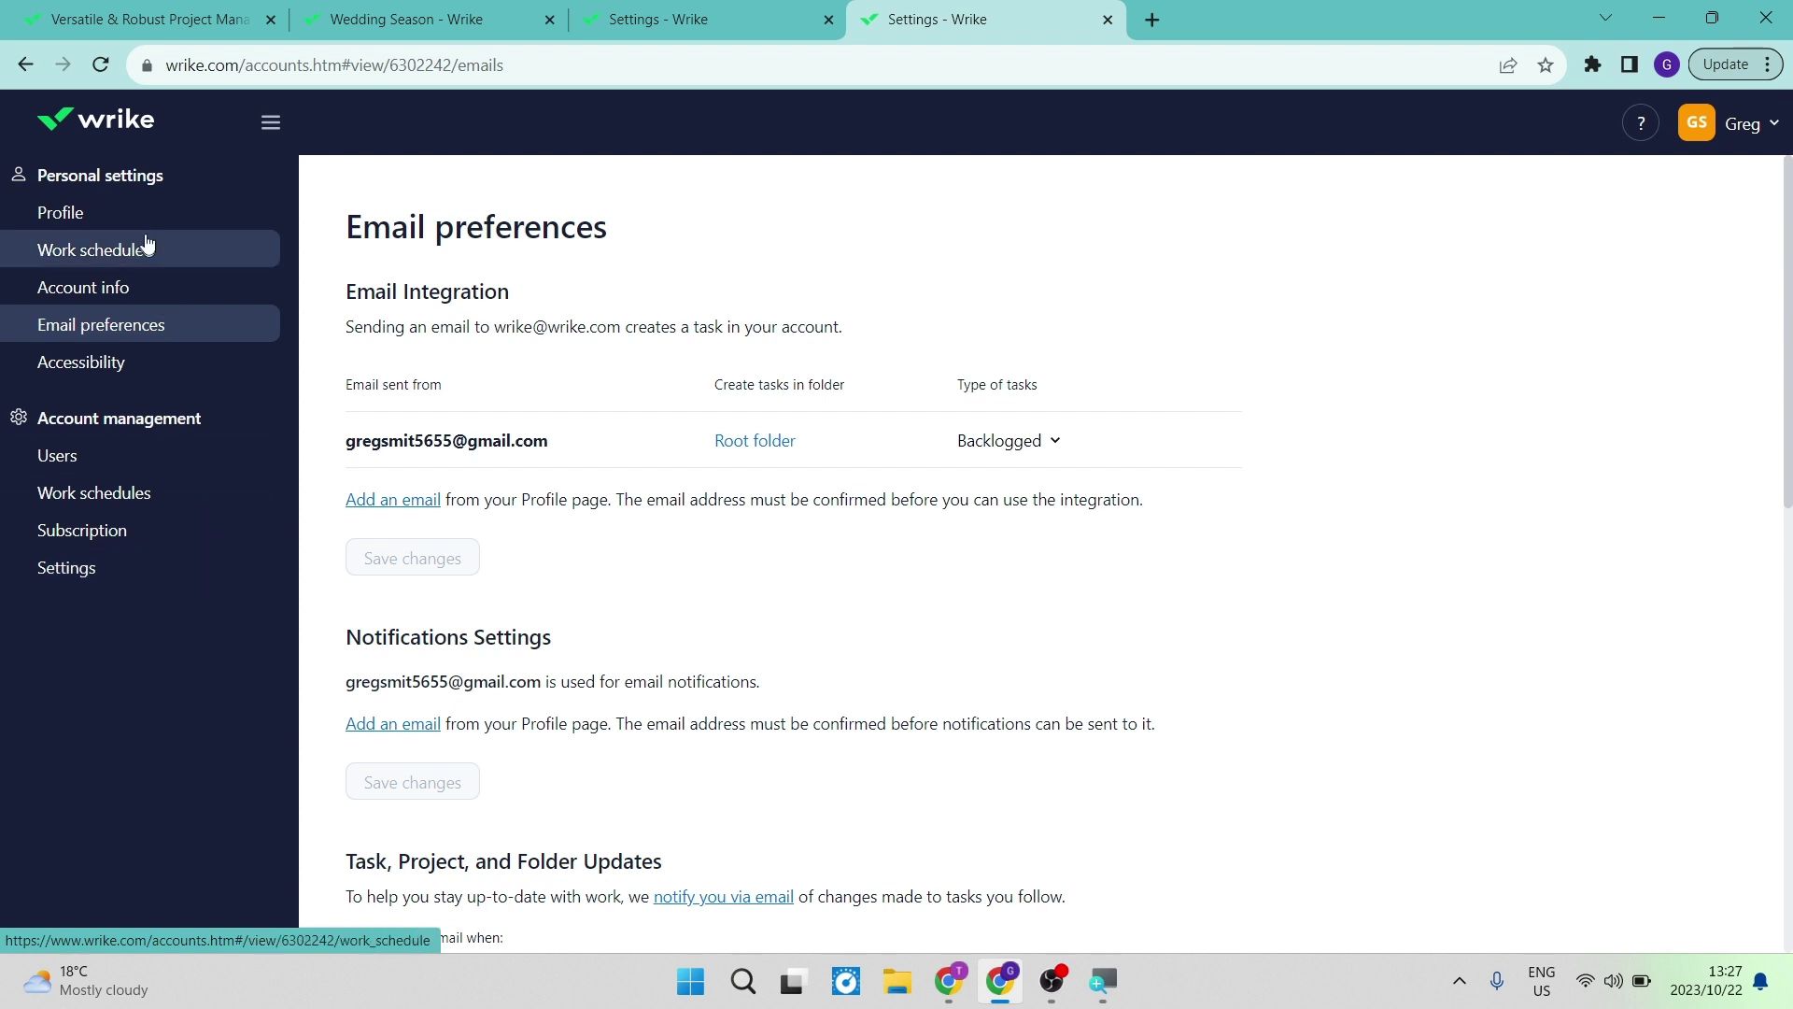
Show the Wedding Season project in Calendar view and reschedule the Deposit Paid task to 17–18 October.
key(ctrl+2)
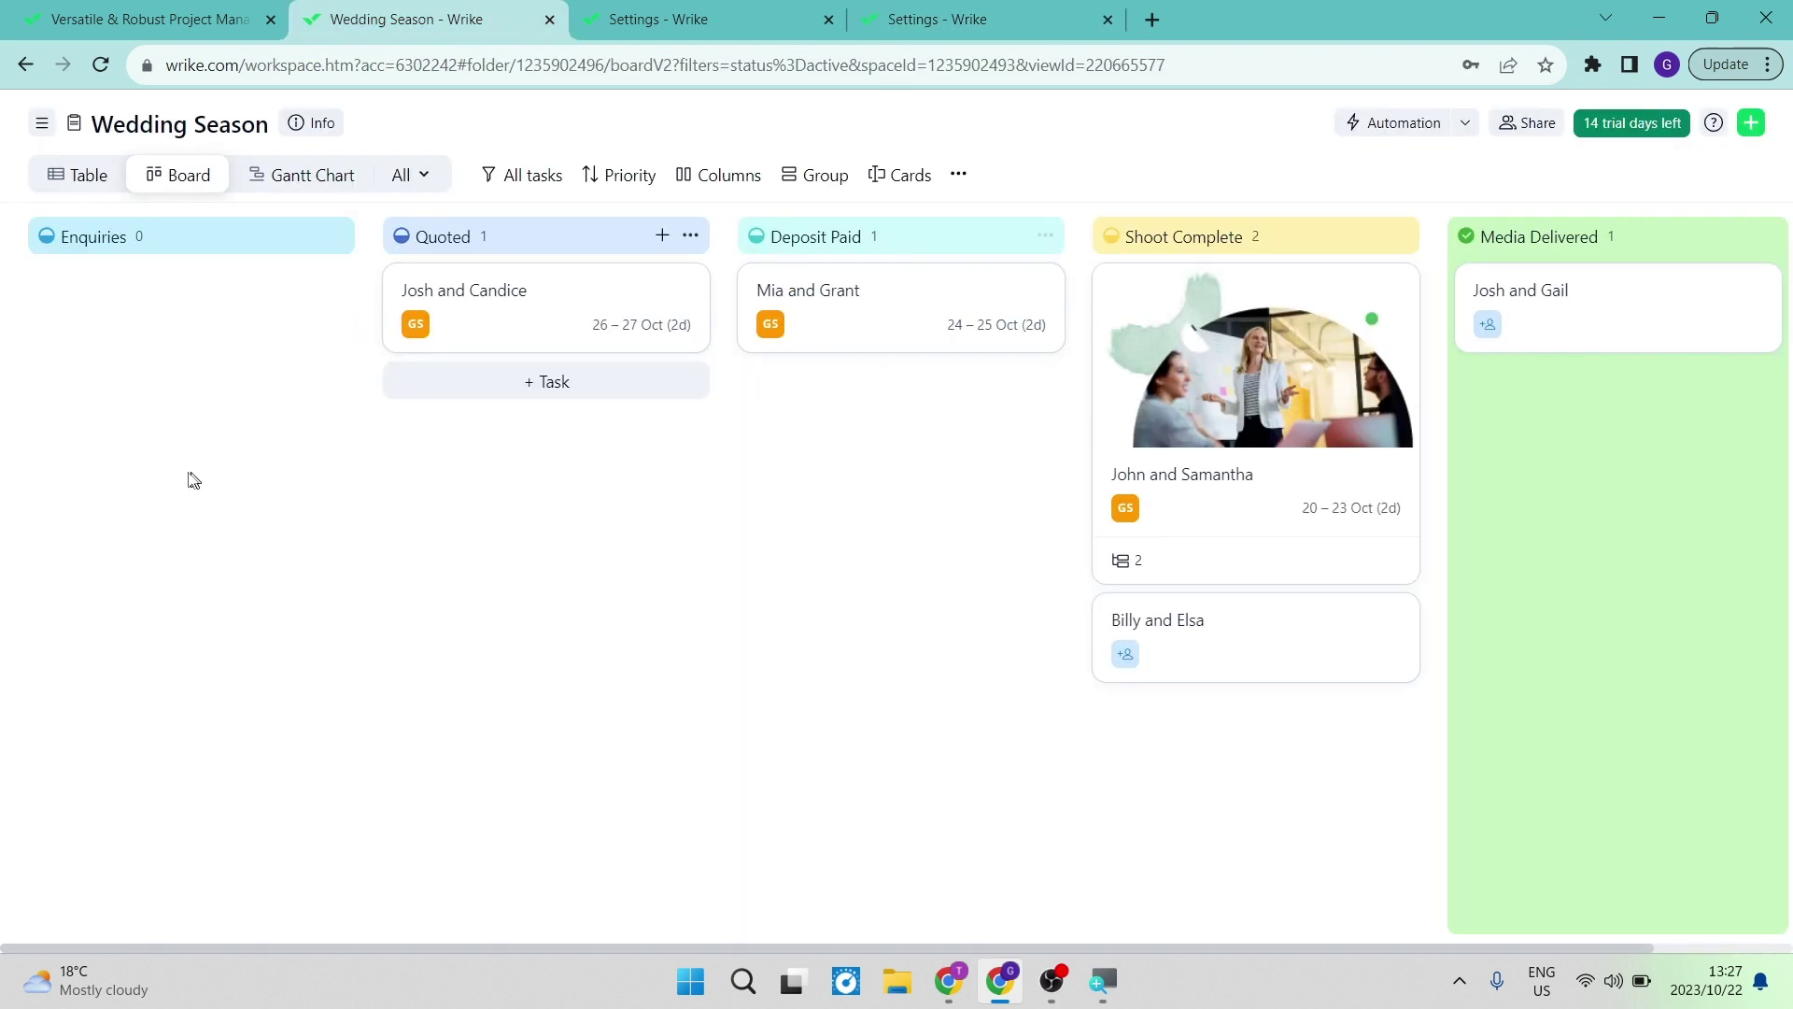
click(425, 177)
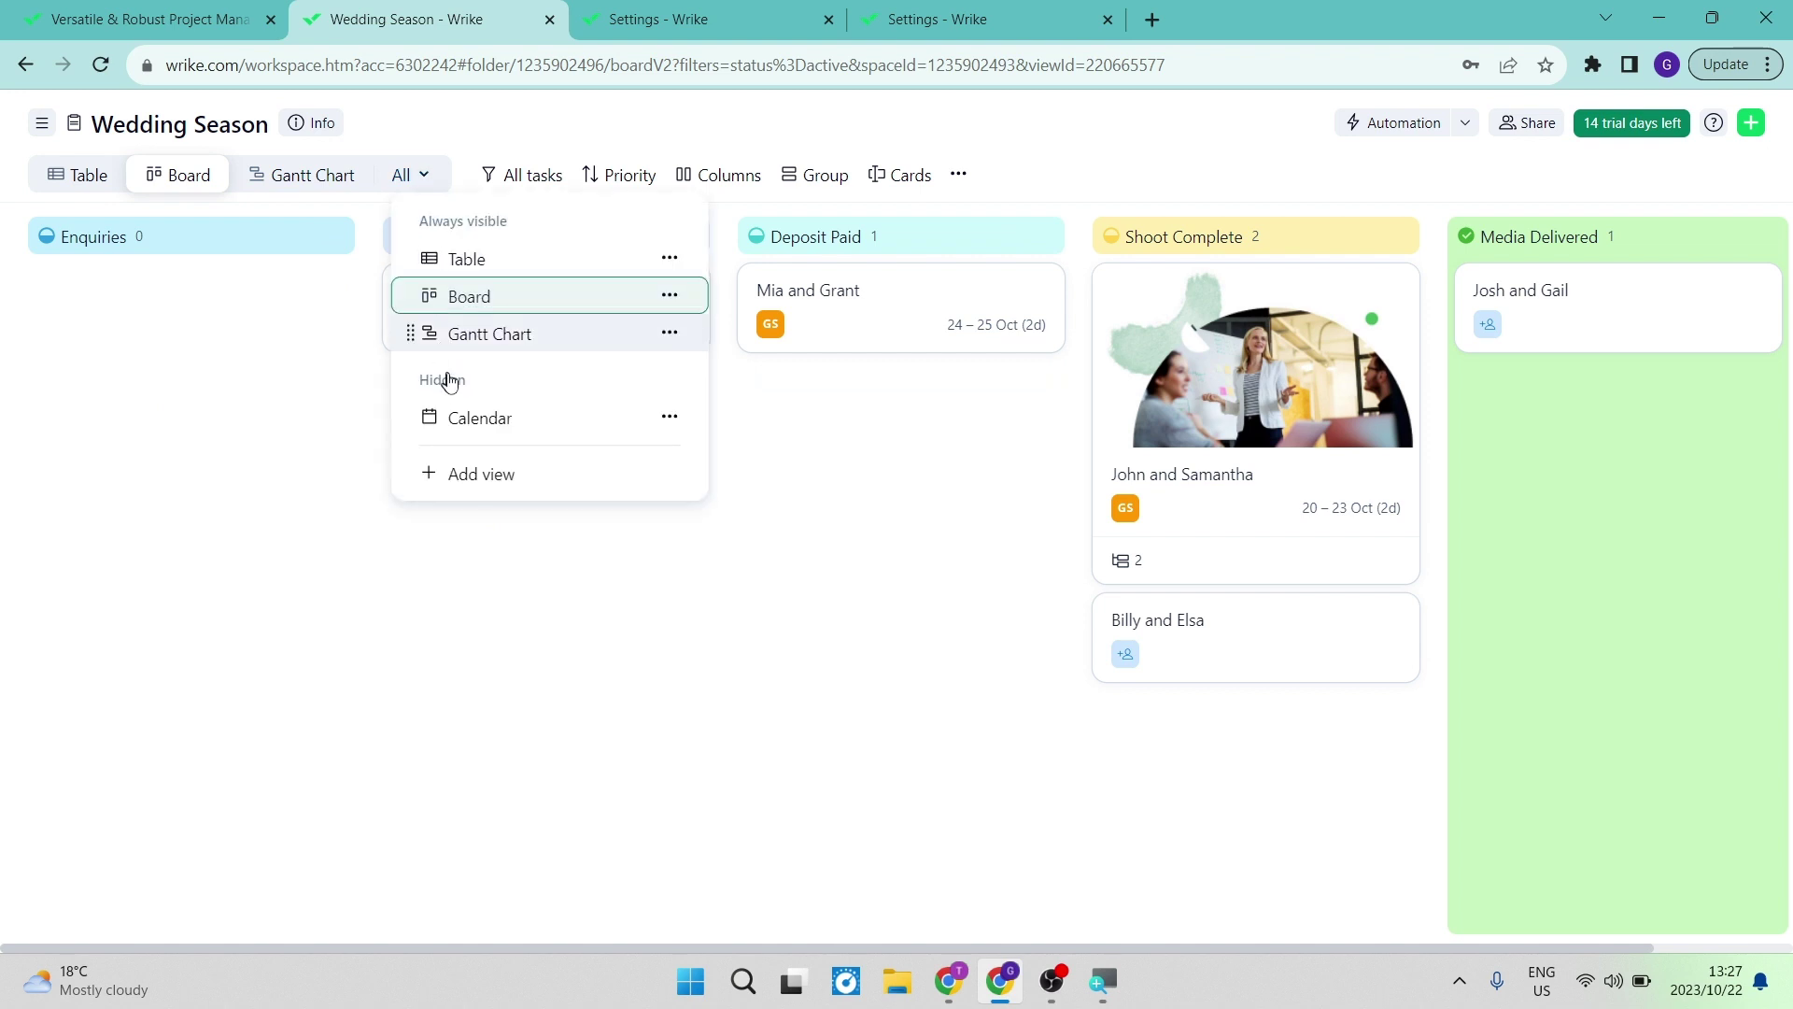
click(475, 420)
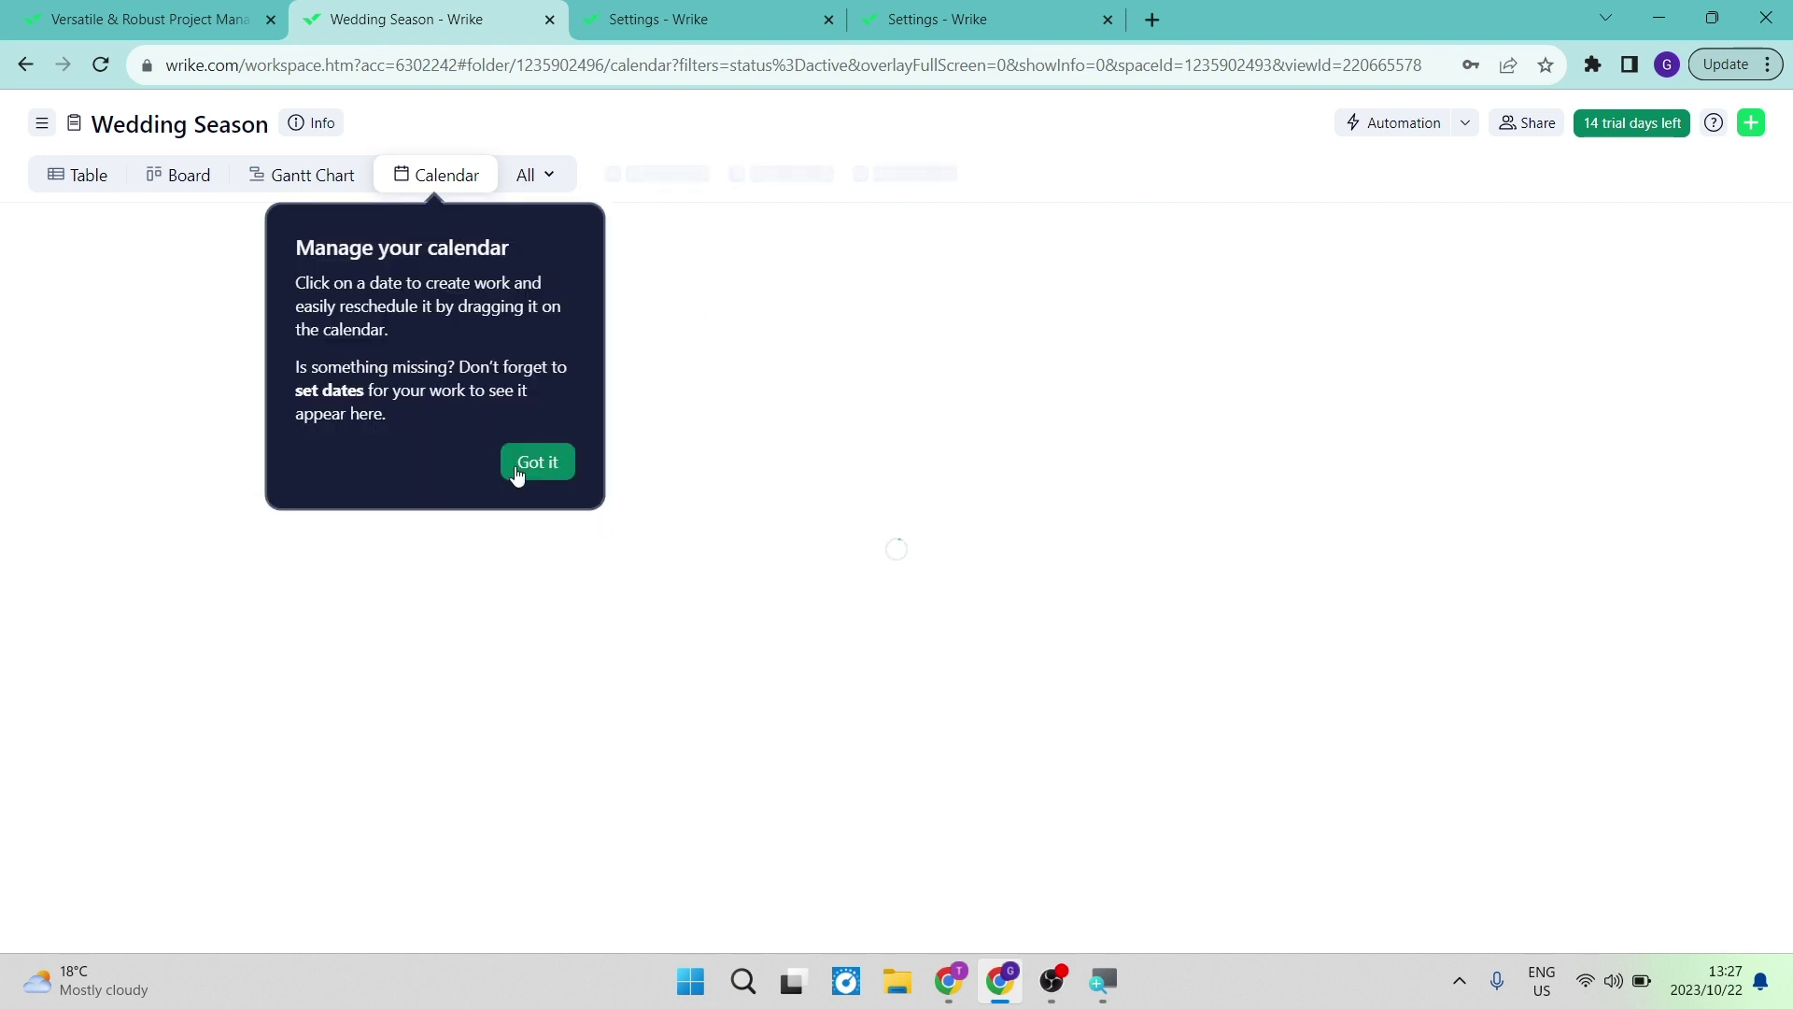
click(905, 475)
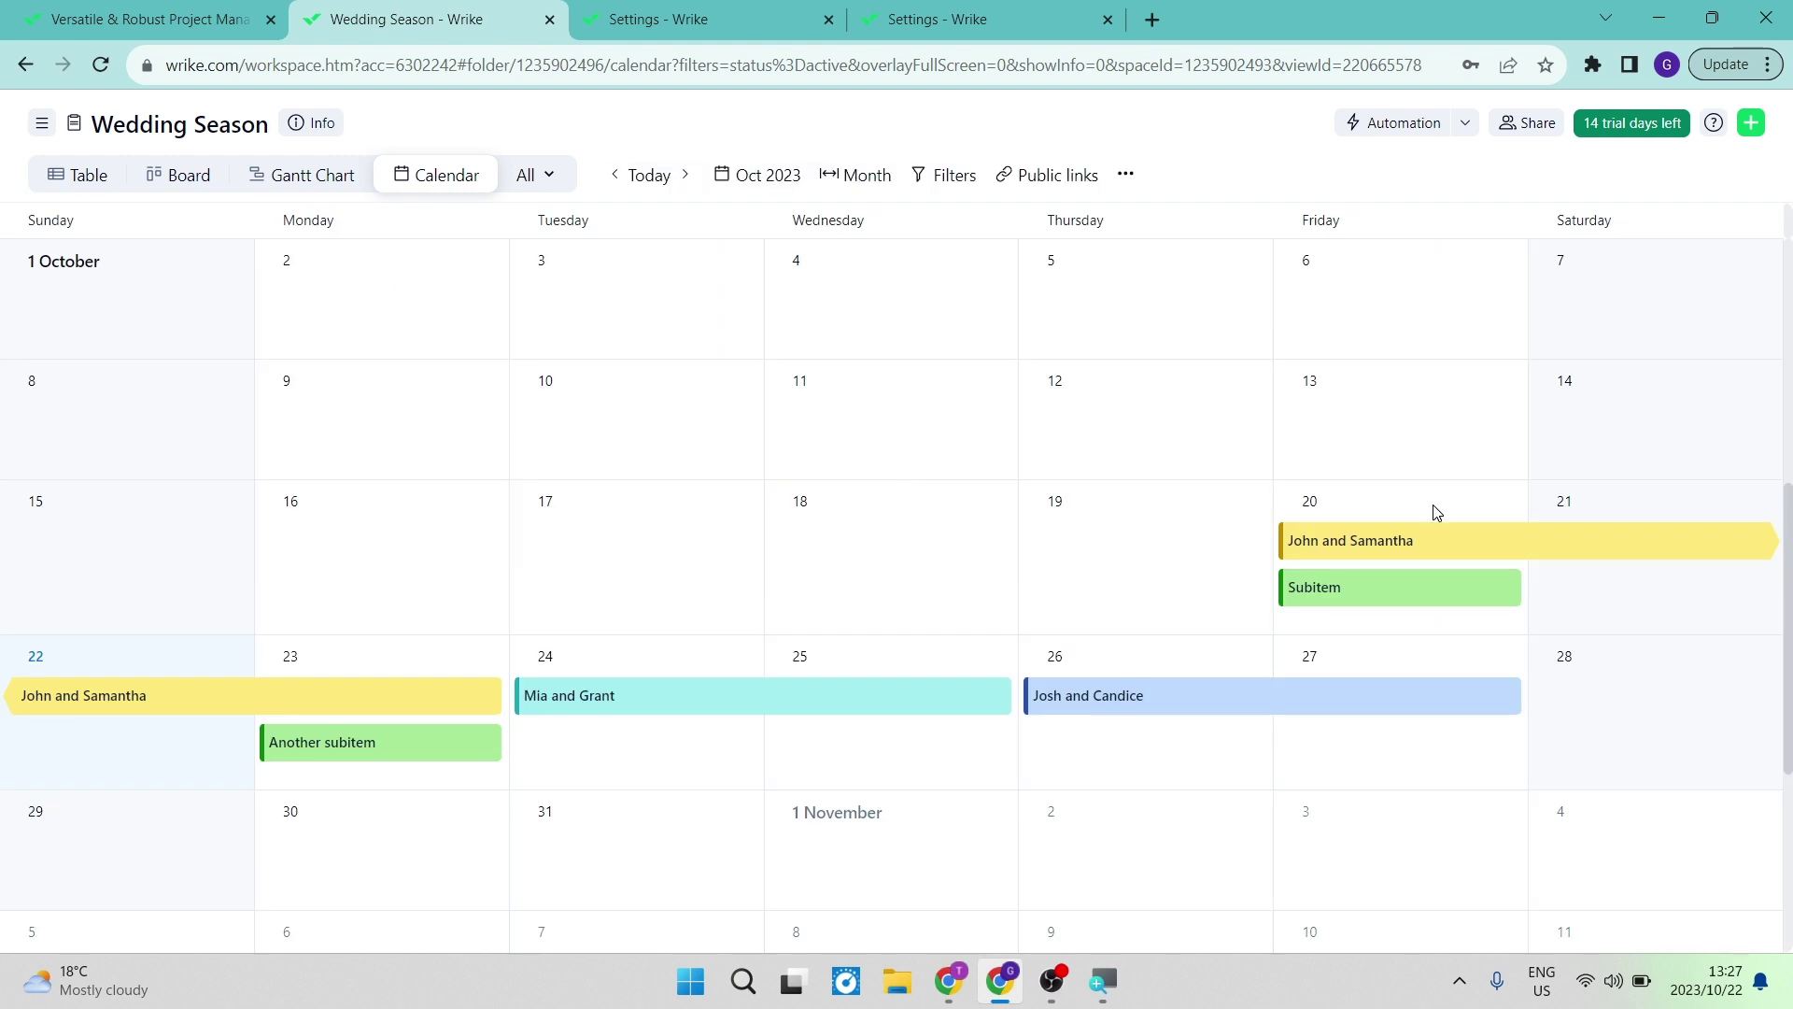
mouse_move(595, 698)
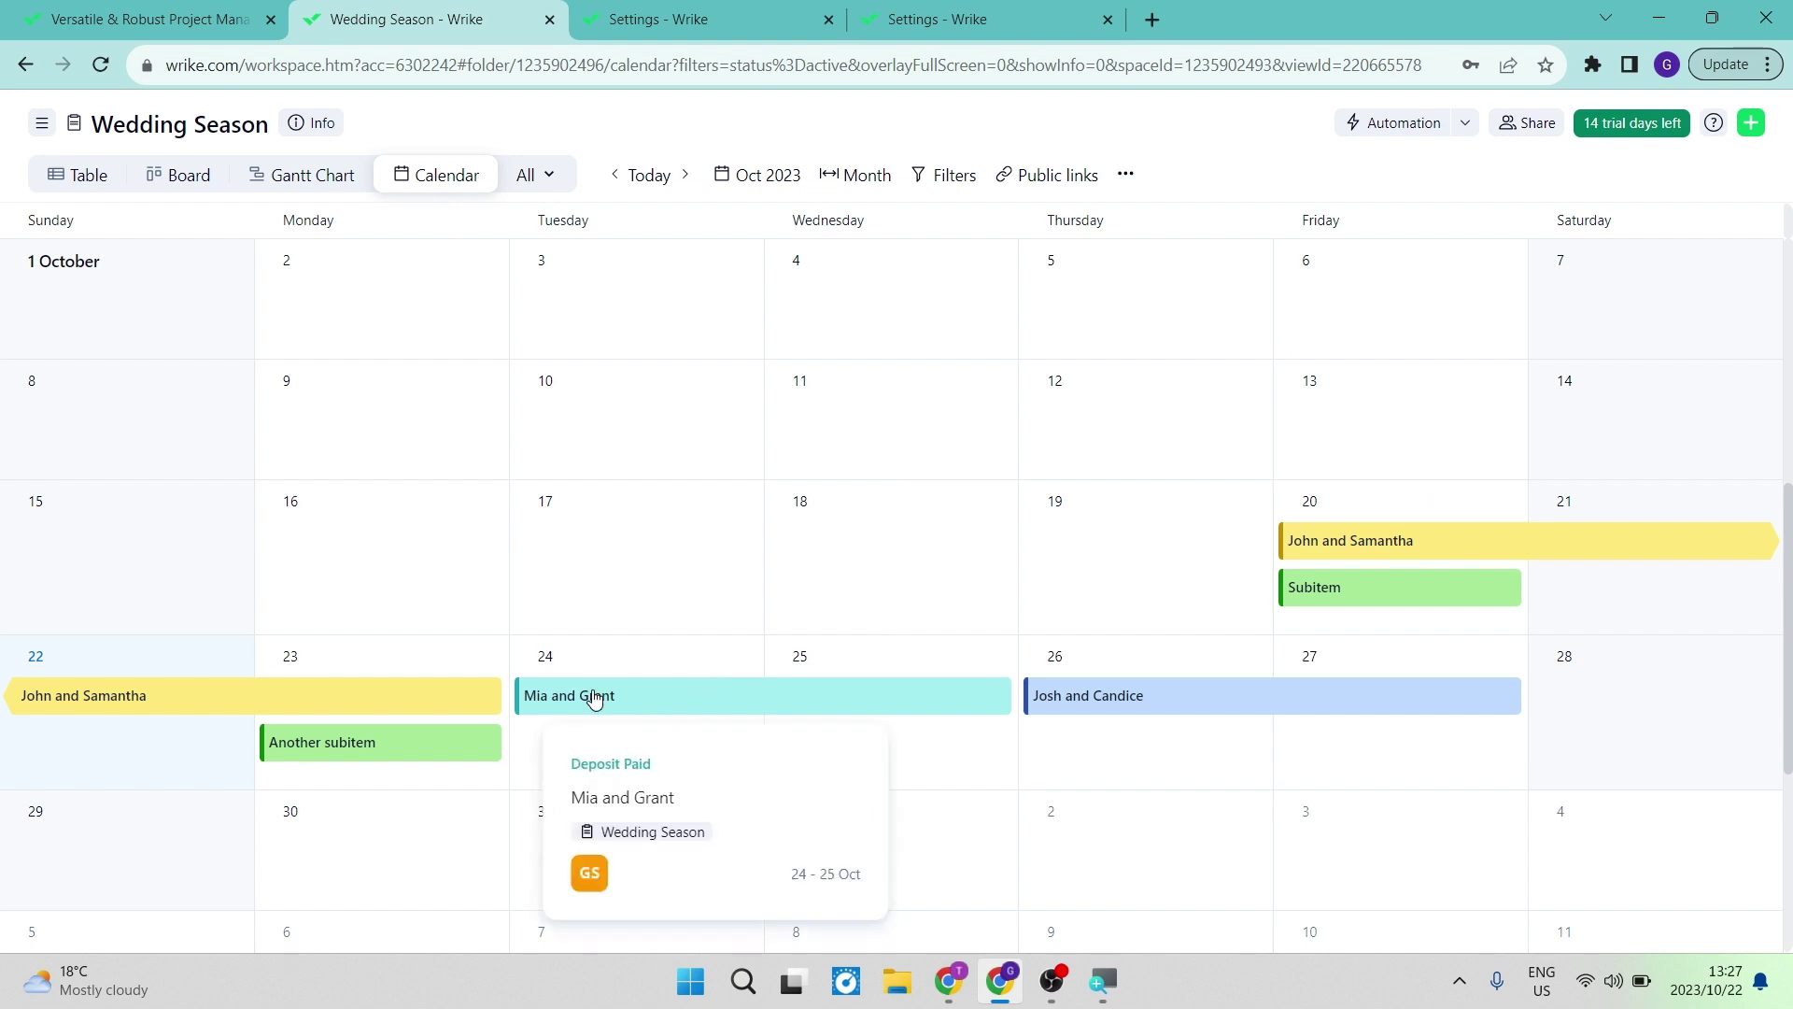
drag(595, 698, 612, 537)
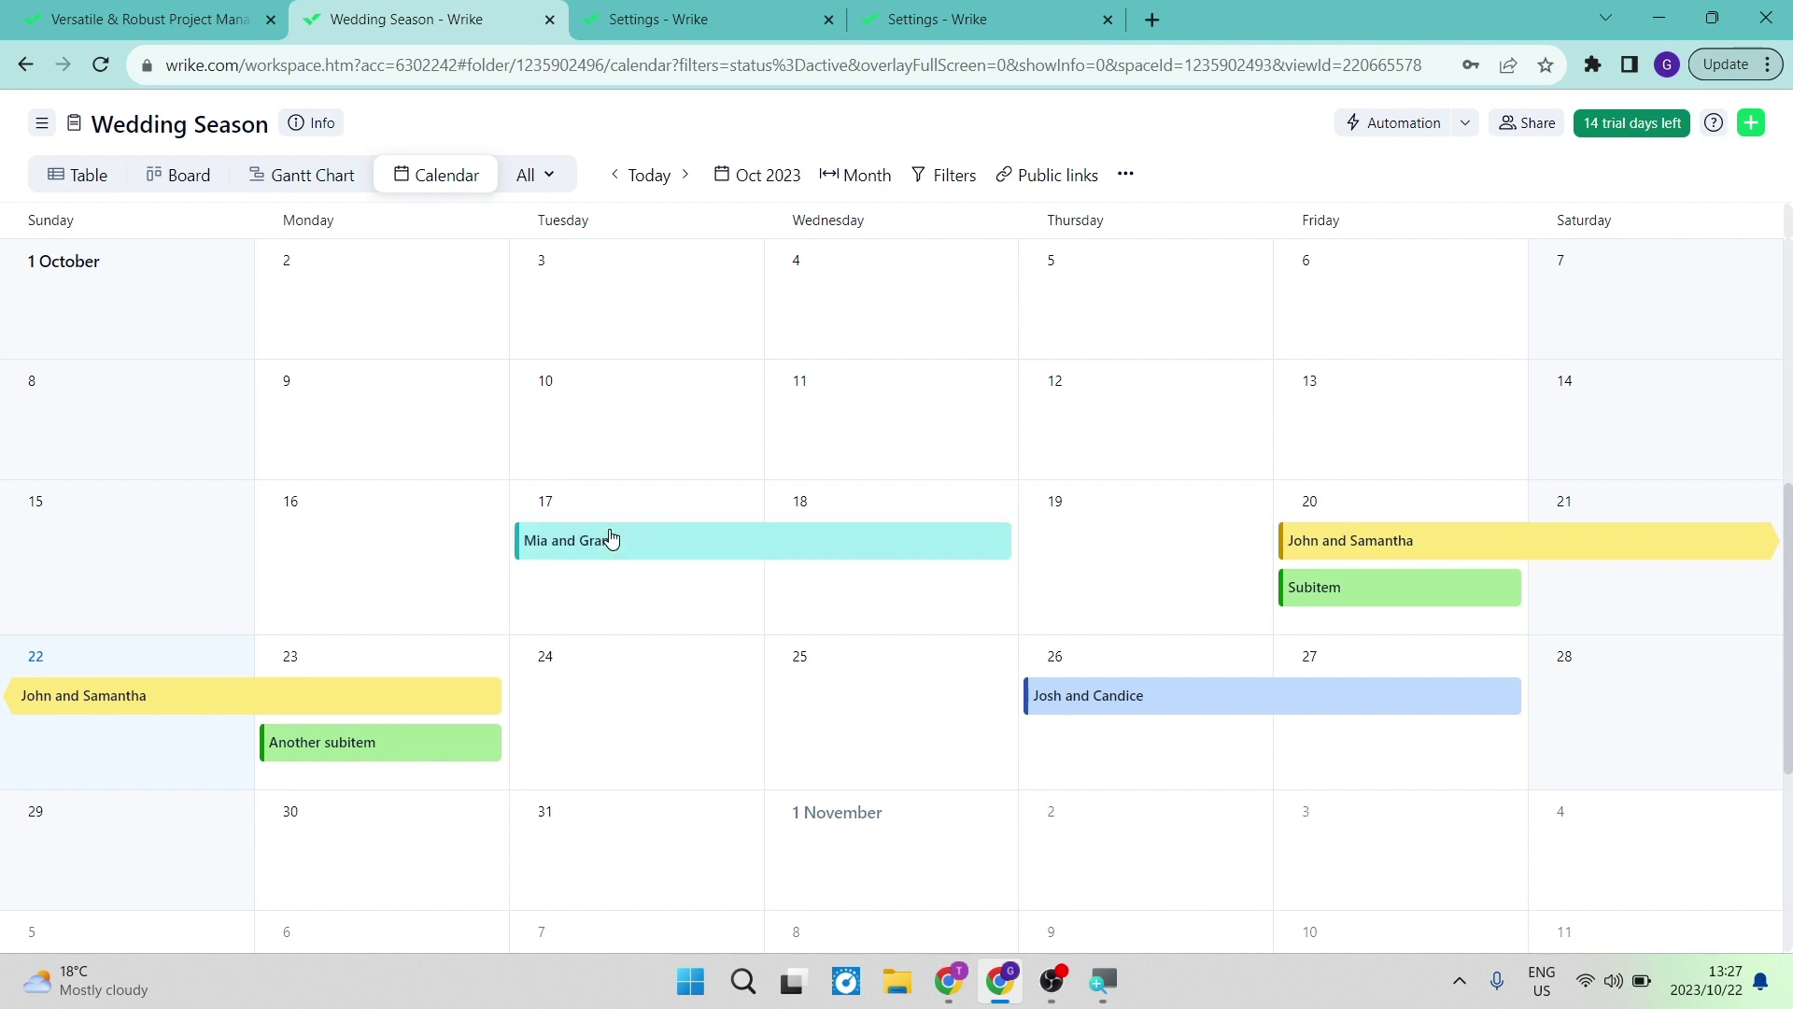